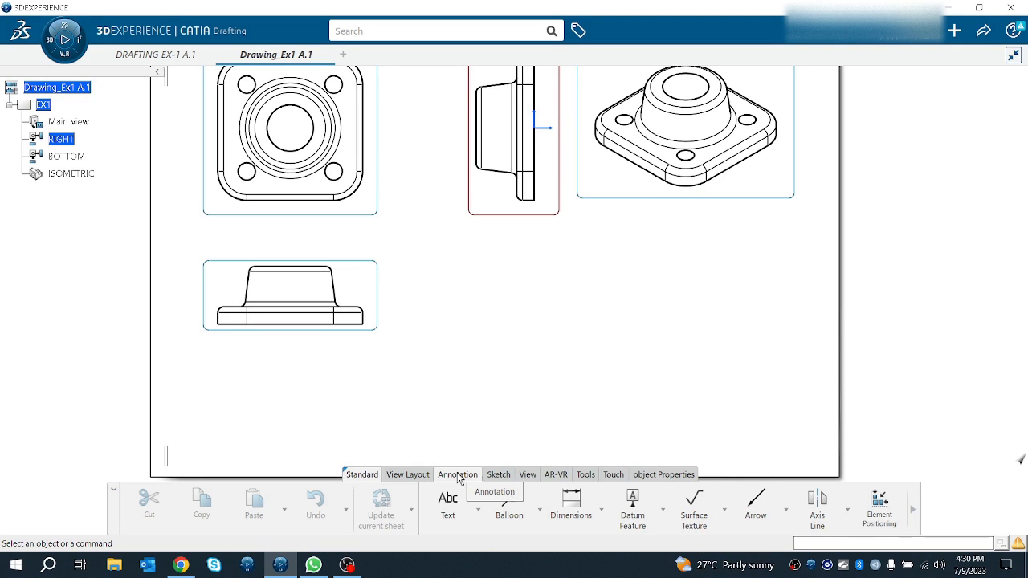
# Examine the annotation commands available for text, balloons and tables, dimensions, datum features, arrows and axis lines.
pyautogui.click(408, 480)
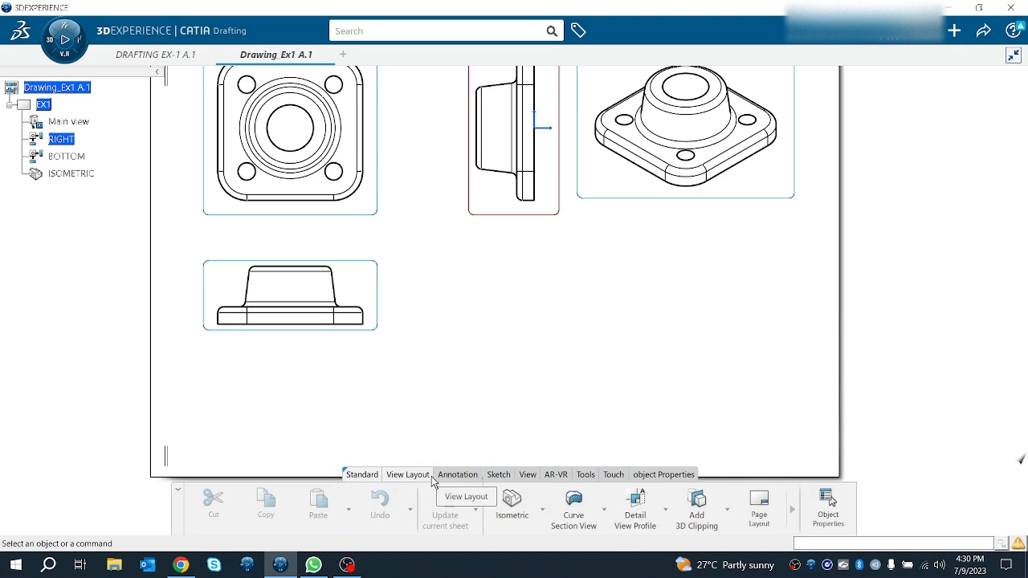
pyautogui.click(458, 476)
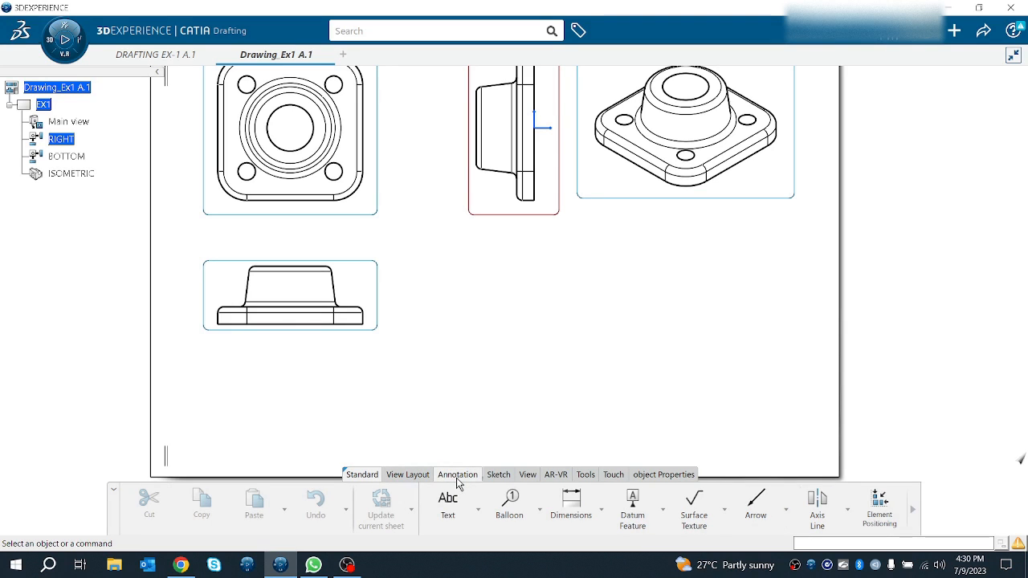
pyautogui.click(479, 512)
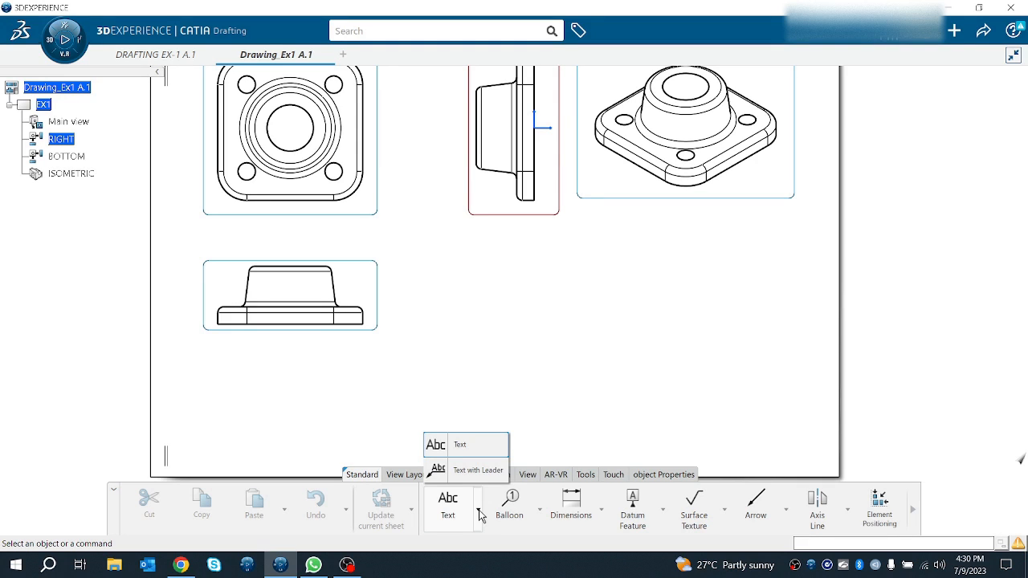
pyautogui.click(540, 509)
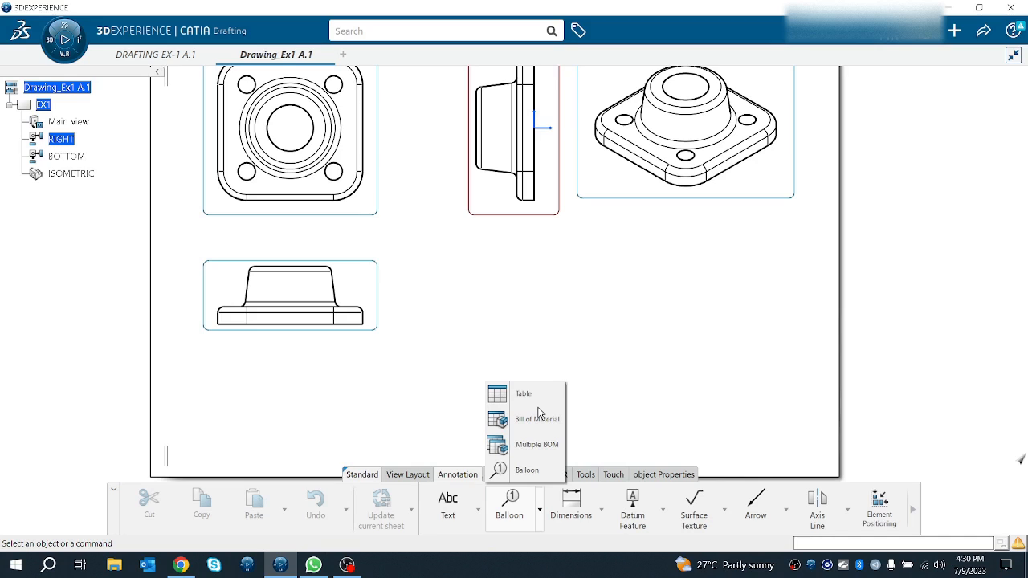
pyautogui.click(604, 513)
pyautogui.click(606, 513)
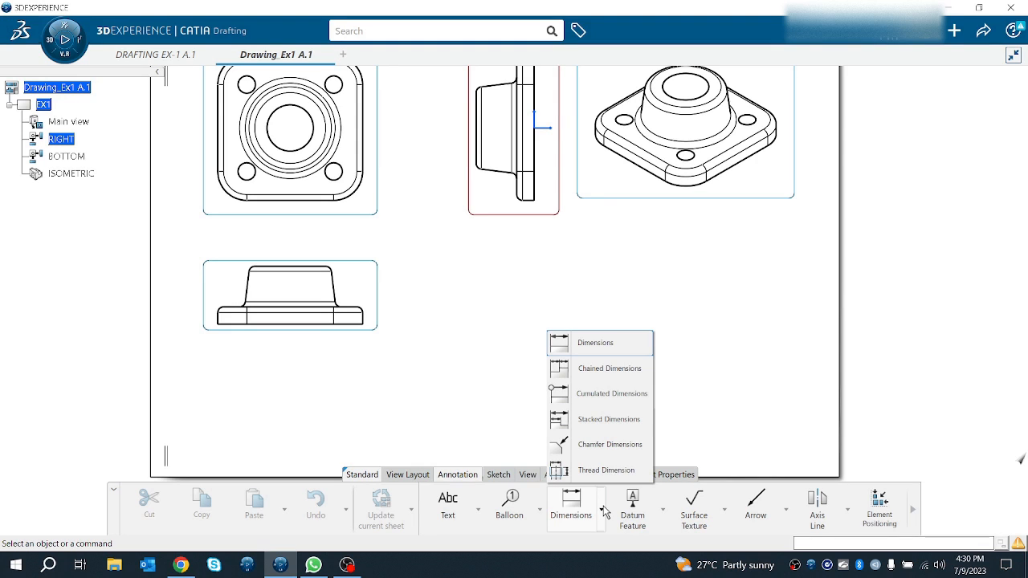
pyautogui.click(664, 511)
pyautogui.click(664, 511)
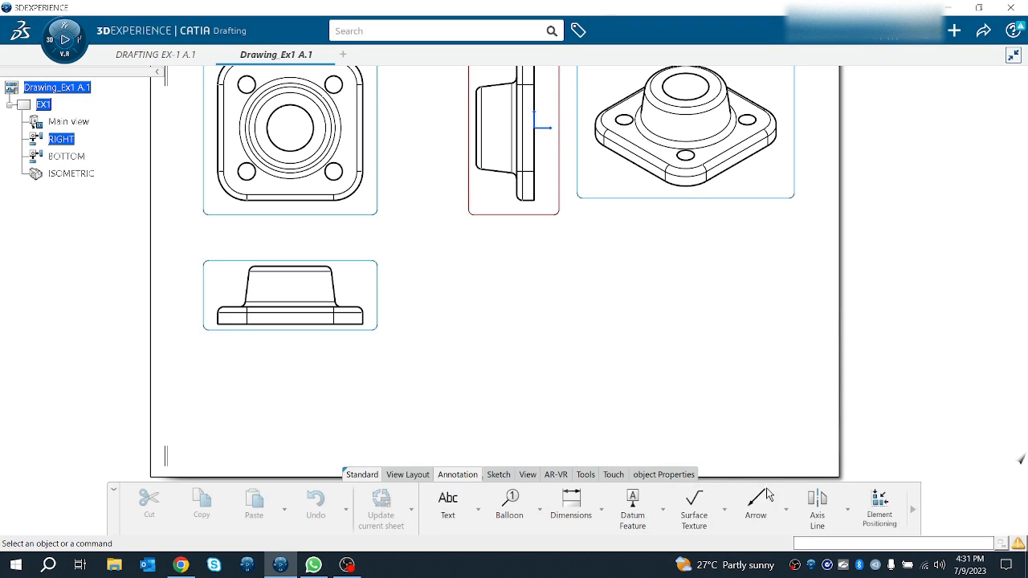
pyautogui.click(786, 515)
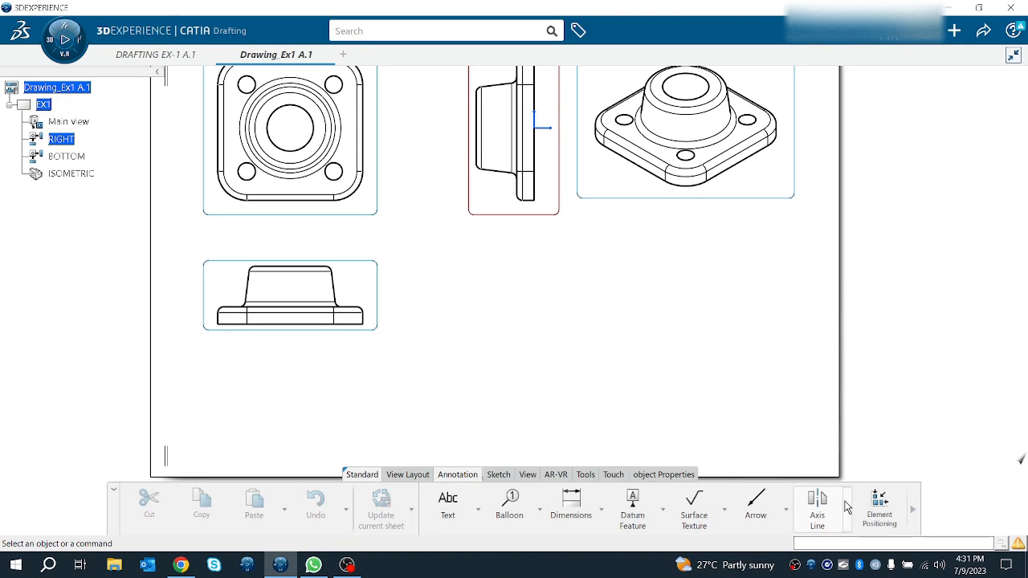
pyautogui.click(846, 507)
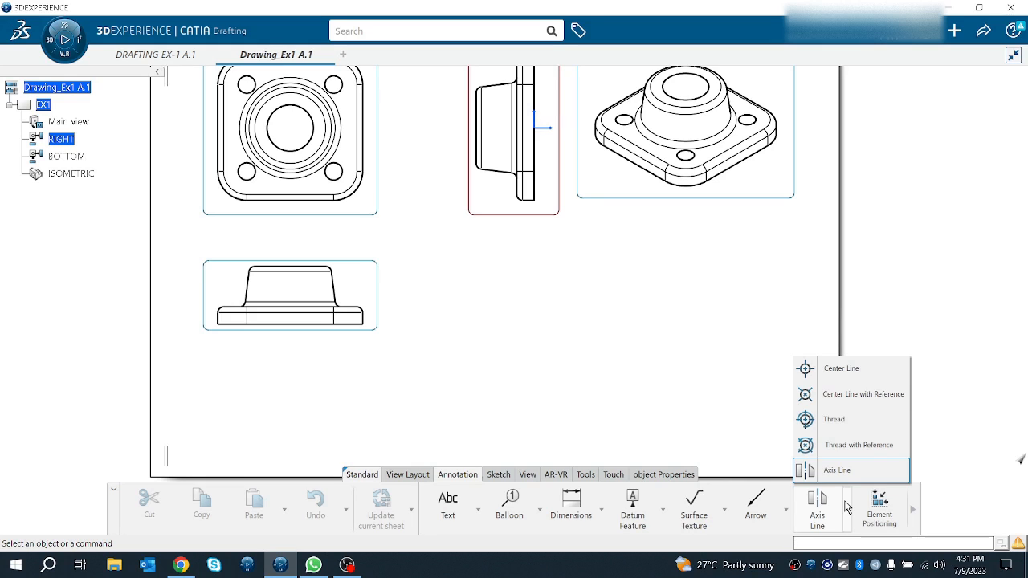
pyautogui.click(567, 402)
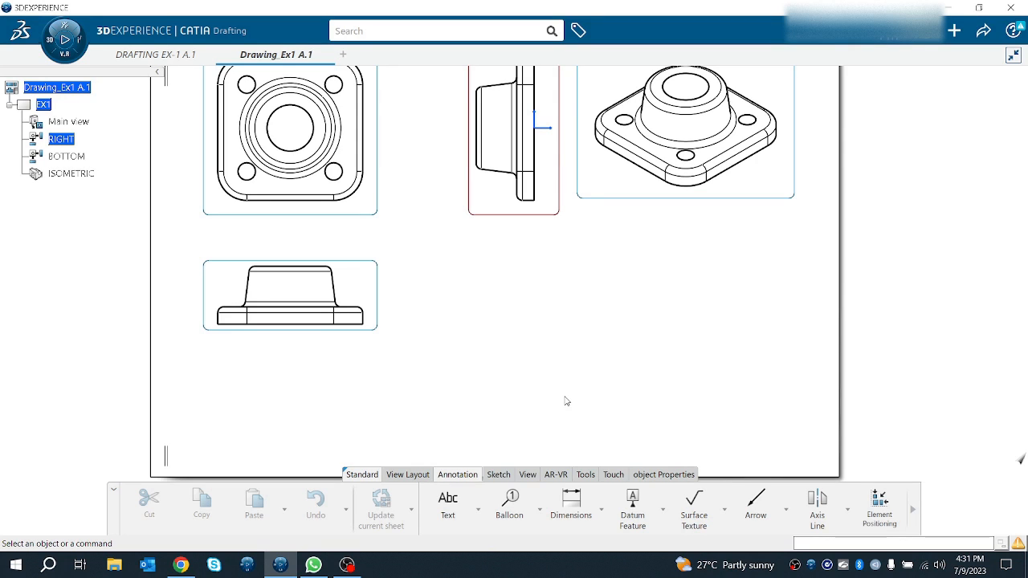
pyautogui.click(478, 507)
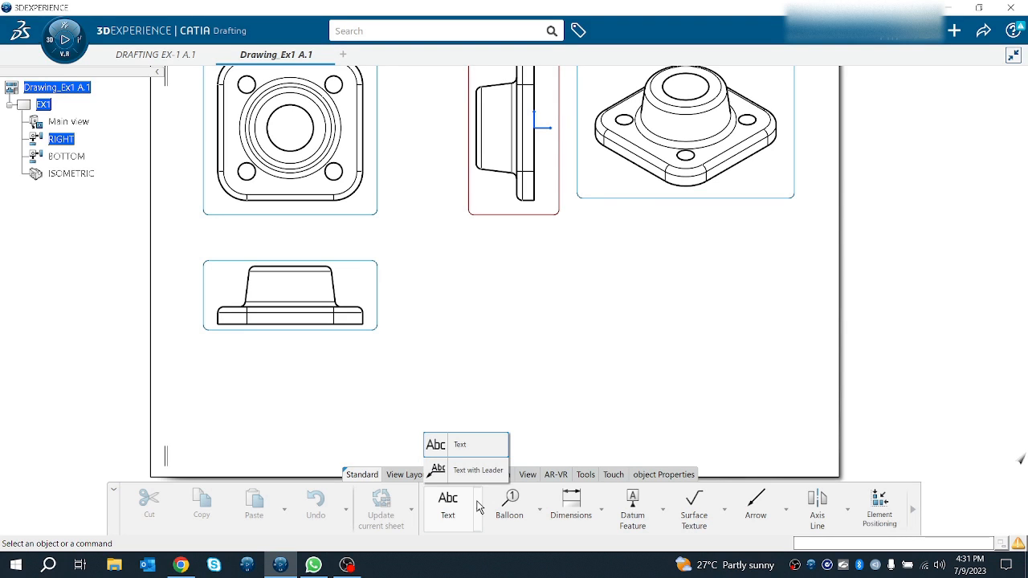
pyautogui.click(452, 447)
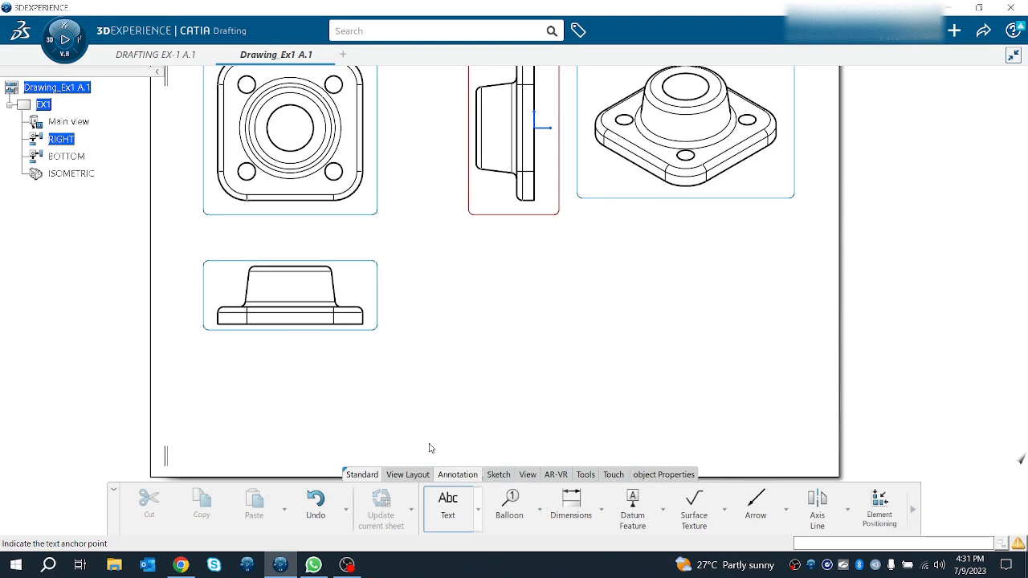
pyautogui.click(261, 228)
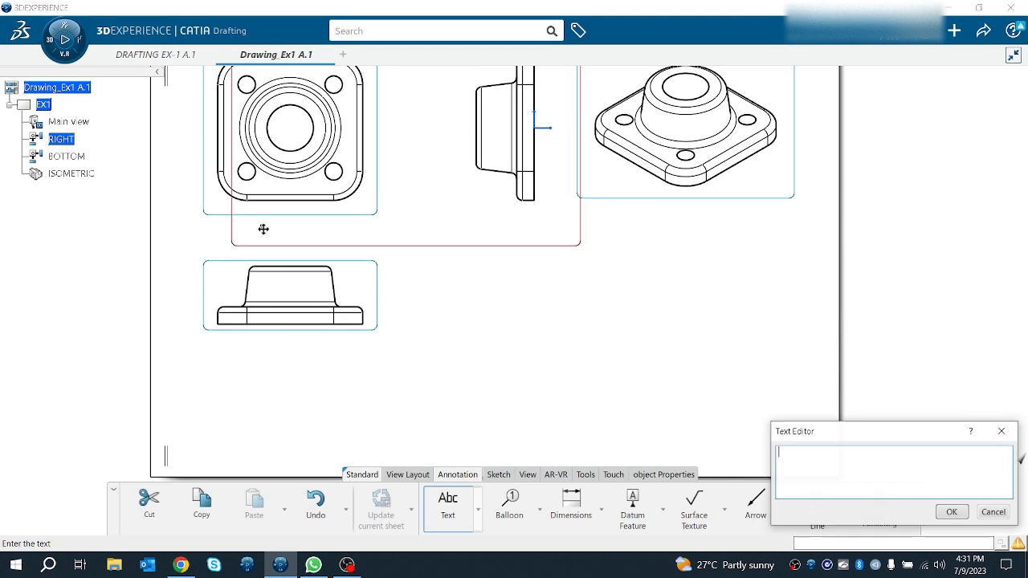
pyautogui.click(985, 513)
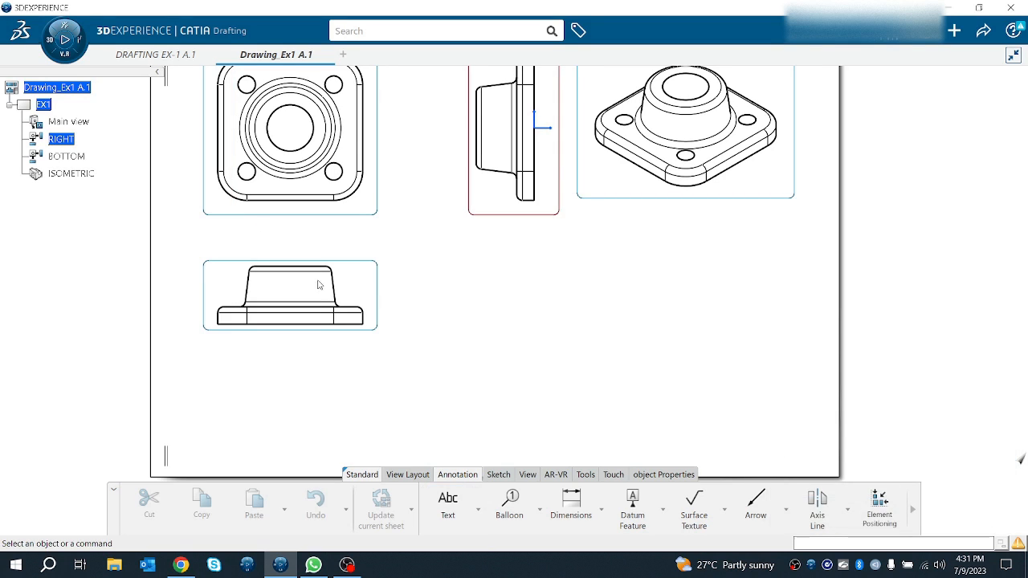
# Activate the main view and add the text "Front View" just below its geometry.
pyautogui.click(291, 222)
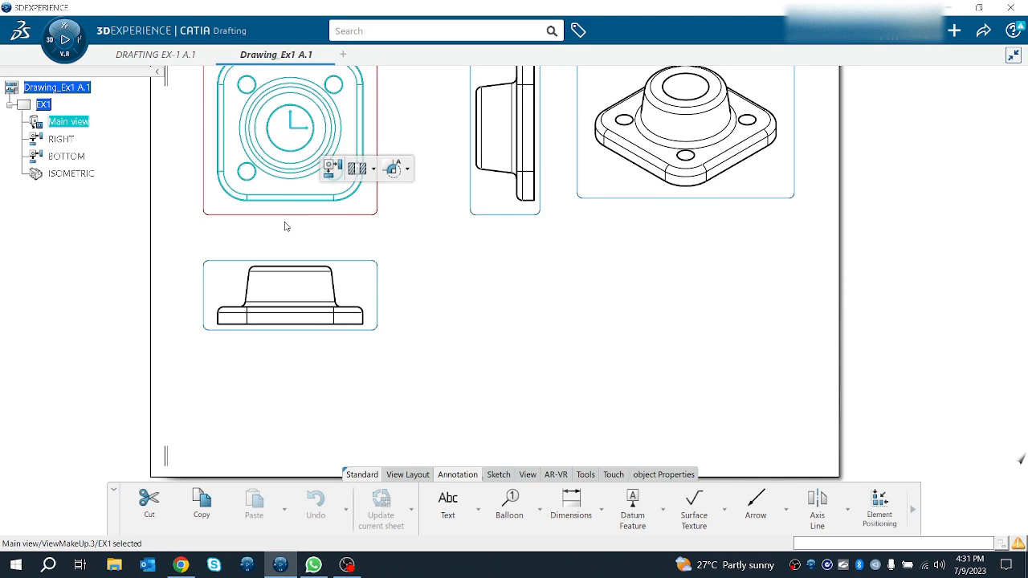
pyautogui.scroll(4, 293, 165)
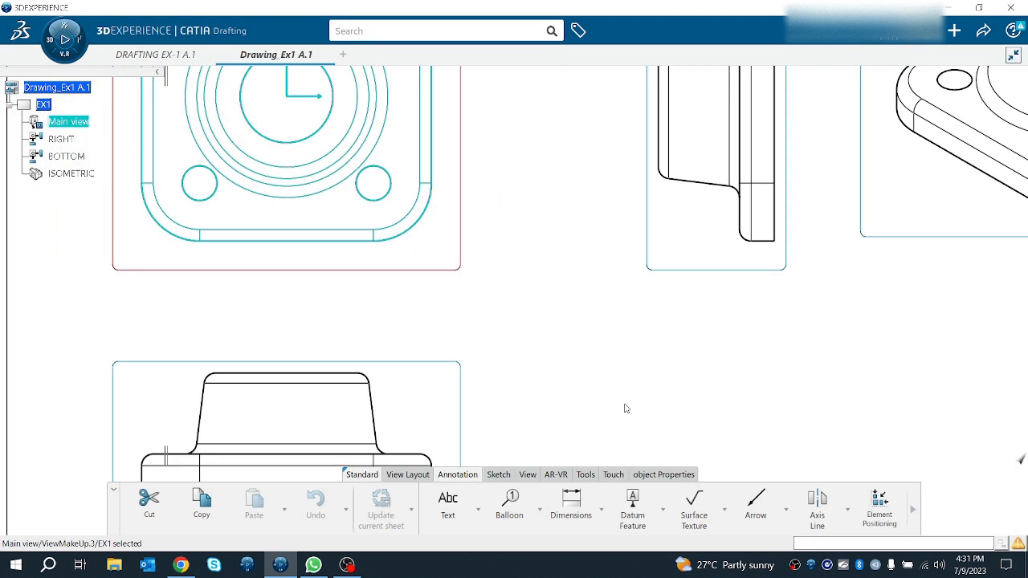
pyautogui.click(447, 505)
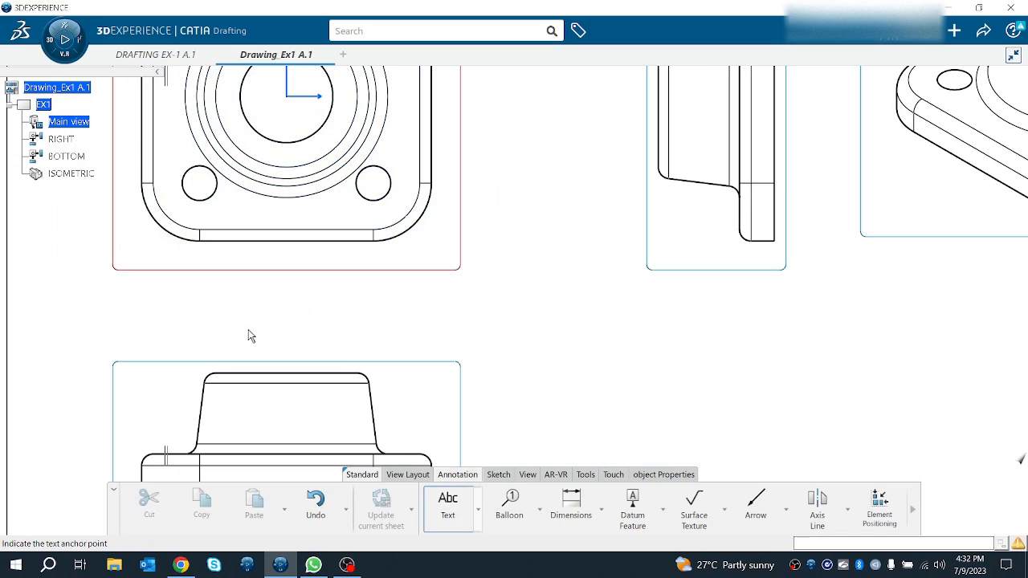
pyautogui.click(243, 279)
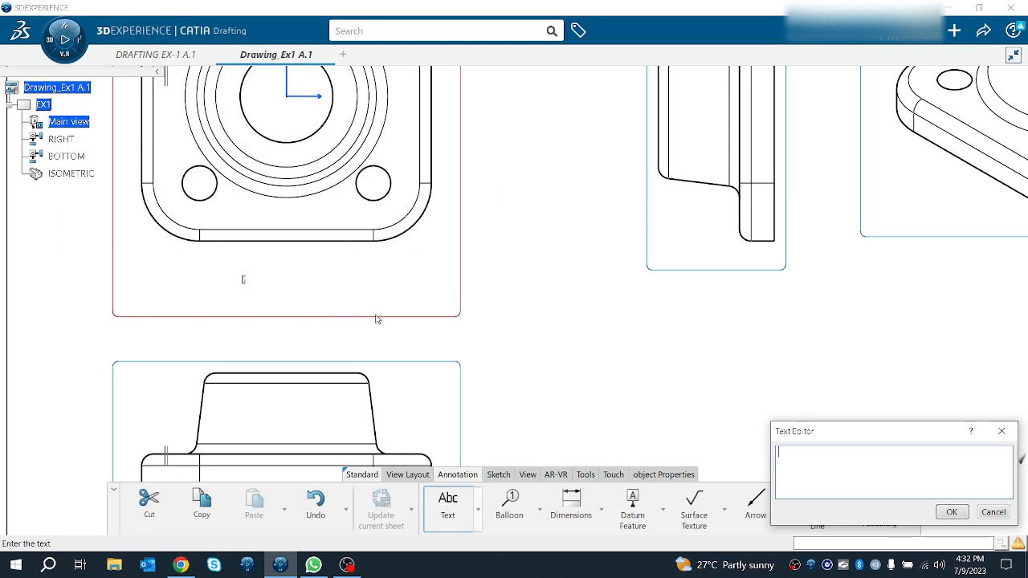
pyautogui.write('Front')
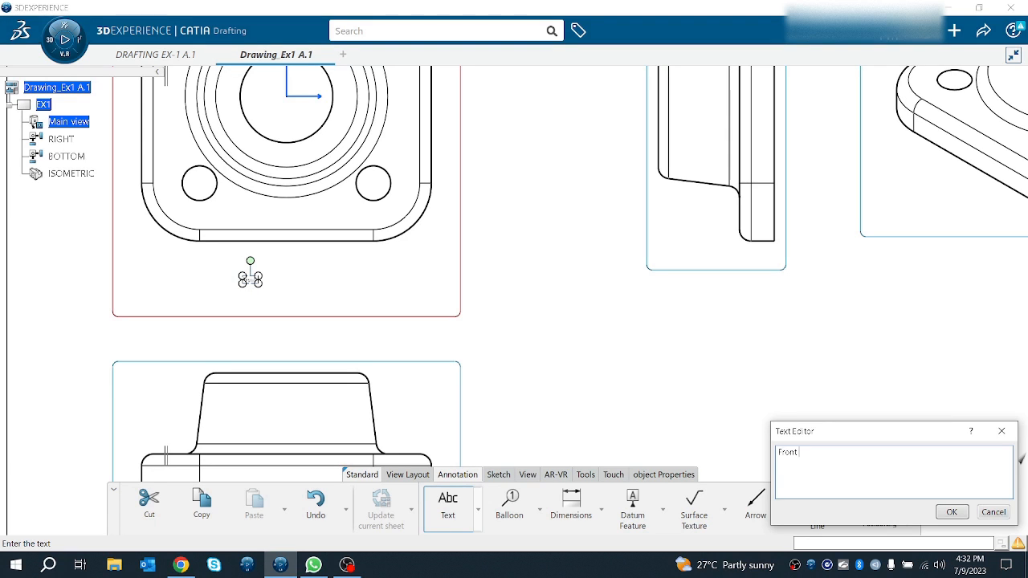
pyautogui.write(' View')
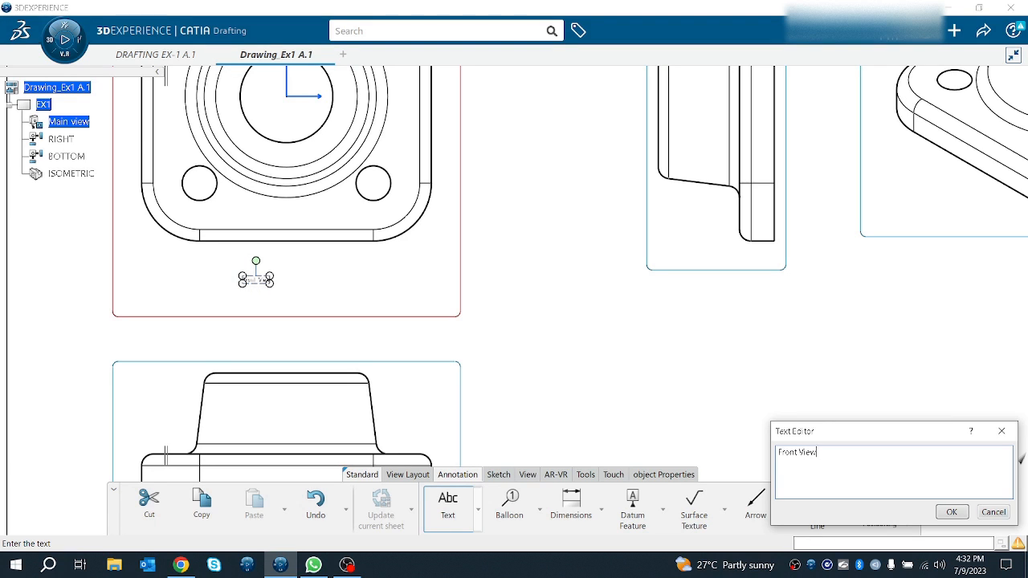
pyautogui.click(376, 316)
pyautogui.click(643, 288)
pyautogui.moveTo(359, 237); pyautogui.dragTo(218, 189, button='middle')
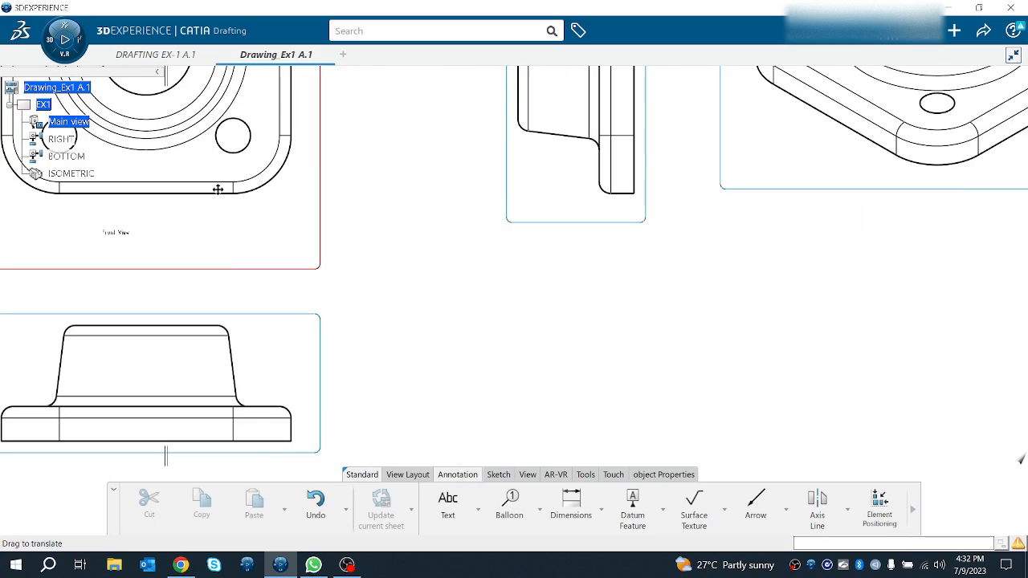
pyautogui.keyDown('ctrl'); pyautogui.moveTo(399, 239); pyautogui.dragTo(406, 281, button='middle'); pyautogui.keyUp('ctrl')
pyautogui.click(438, 499)
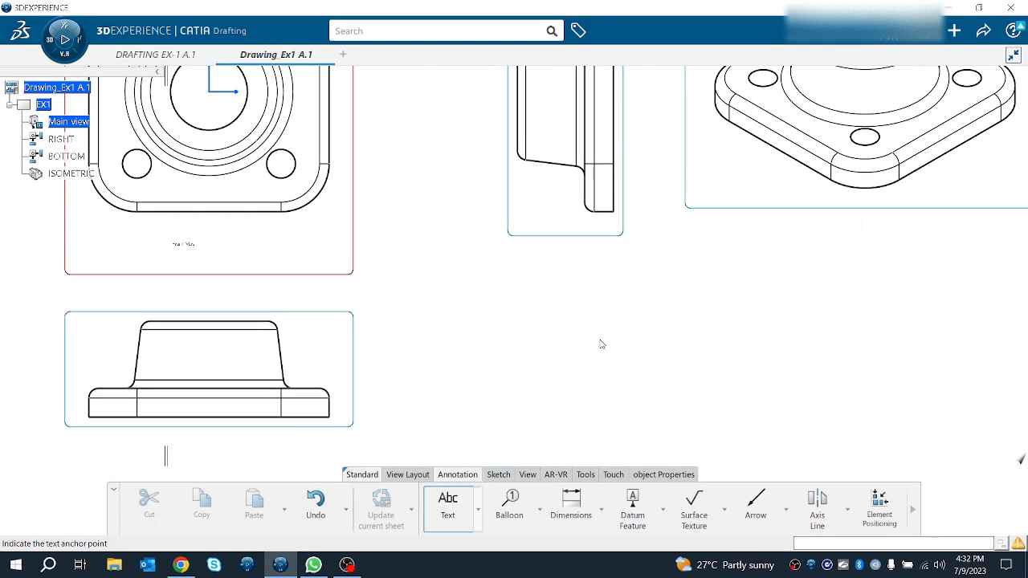
pyautogui.click(554, 224)
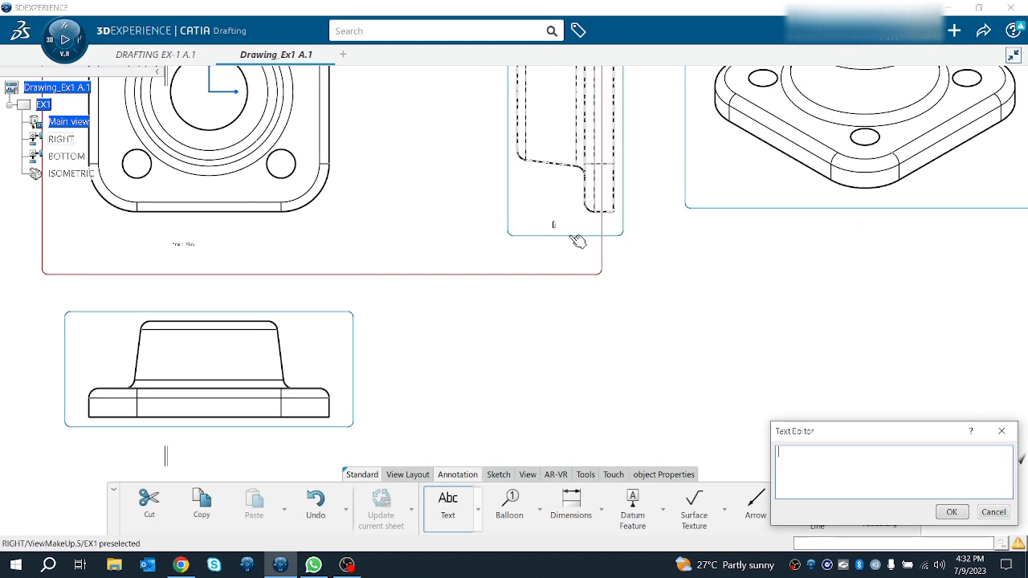
pyautogui.click(986, 514)
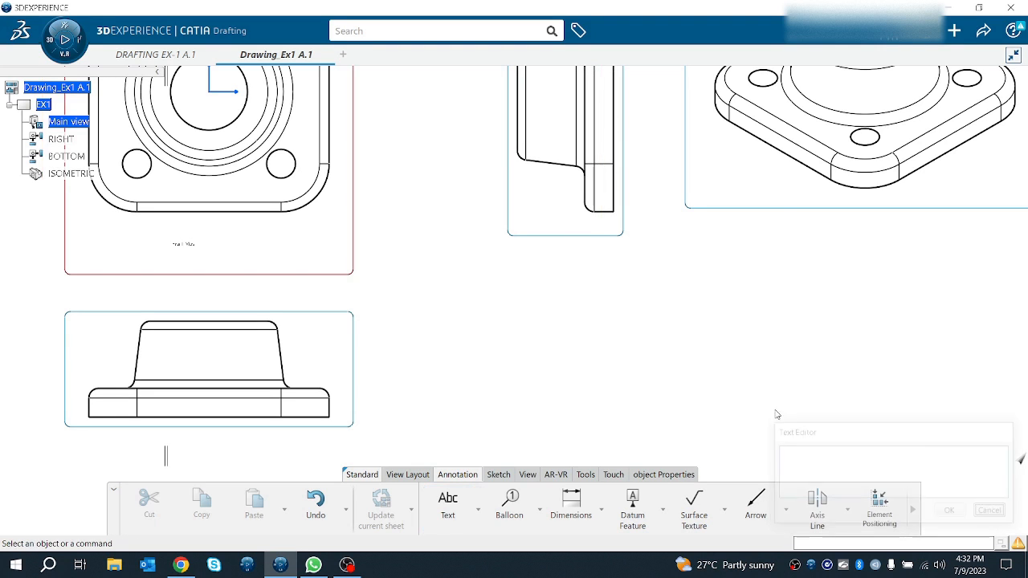
# Activate the RIGHT view and add the text "Right View" just below its geometry.
pyautogui.doubleClick(589, 241)
pyautogui.moveTo(578, 232); pyautogui.dragTo(549, 317, button='middle')
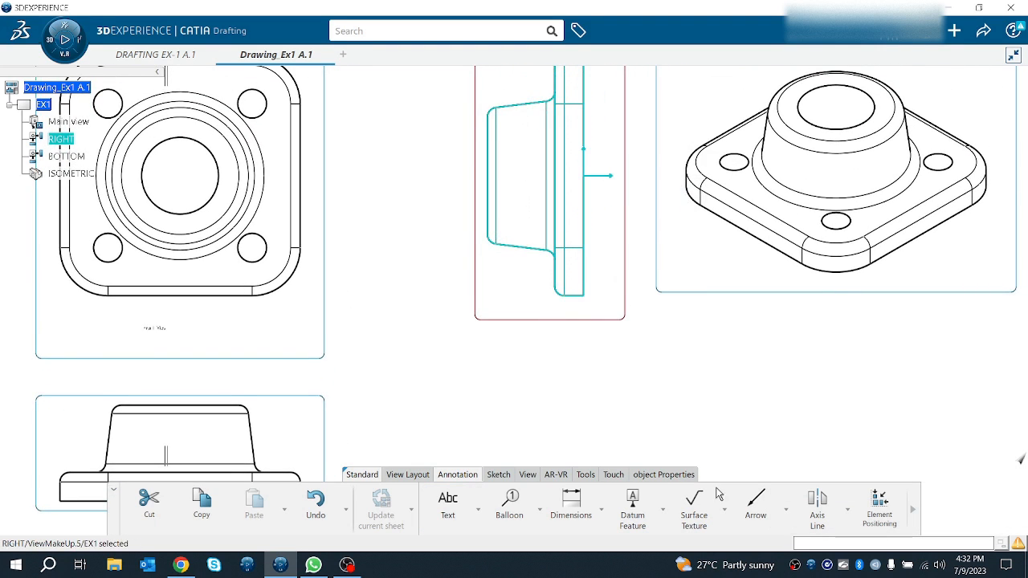
pyautogui.click(447, 504)
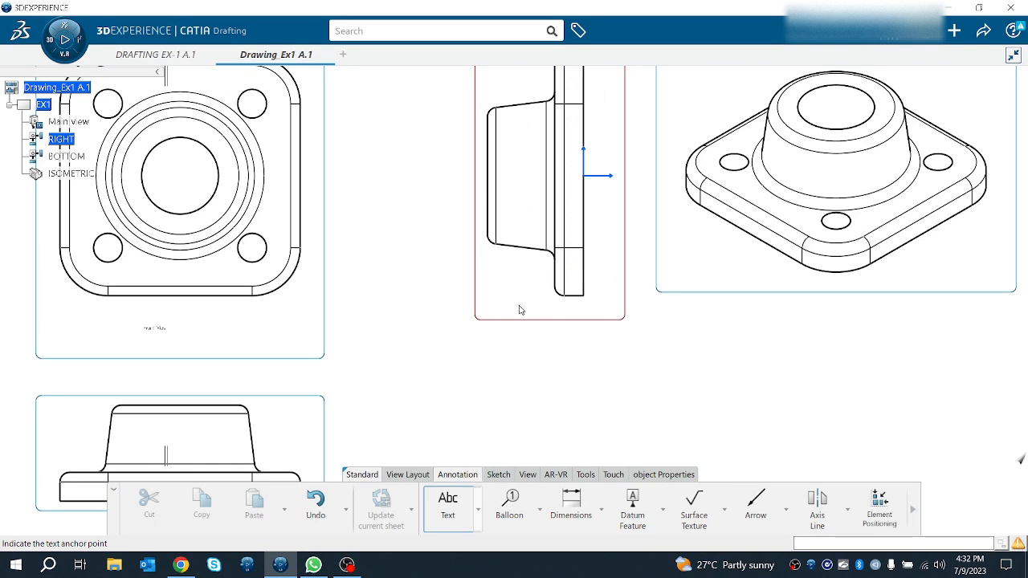
pyautogui.click(519, 310)
pyautogui.write('Ri')
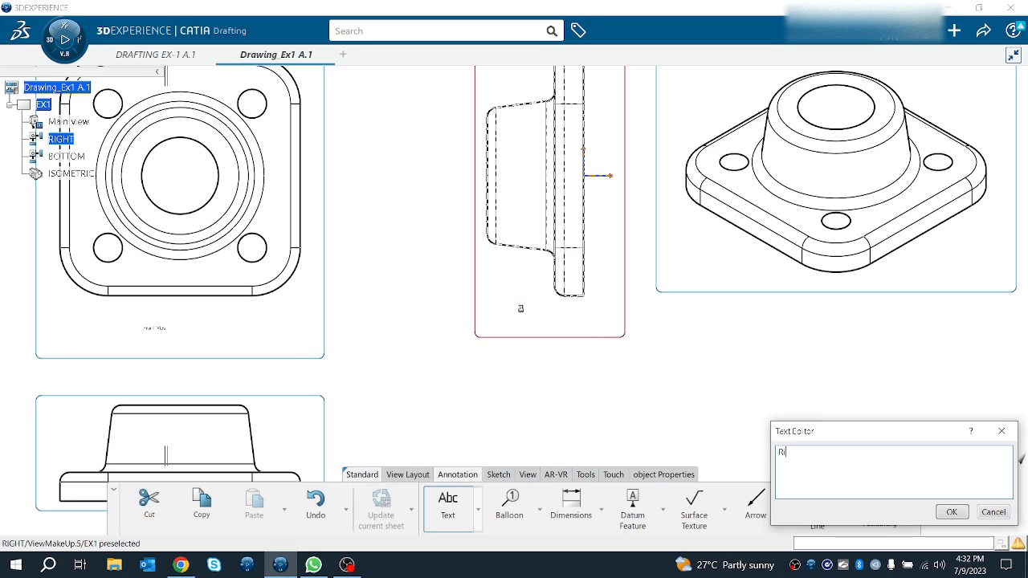
pyautogui.press('BackSpace')
pyautogui.write('ight View')
pyautogui.click(602, 336)
pyautogui.click(796, 354)
# Activate the ISOMETRIC view and add the text "Isometric View" just below its geometry.
pyautogui.moveTo(763, 342); pyautogui.dragTo(246, 466, button='middle')
pyautogui.moveTo(349, 338); pyautogui.dragTo(712, 200, button='middle')
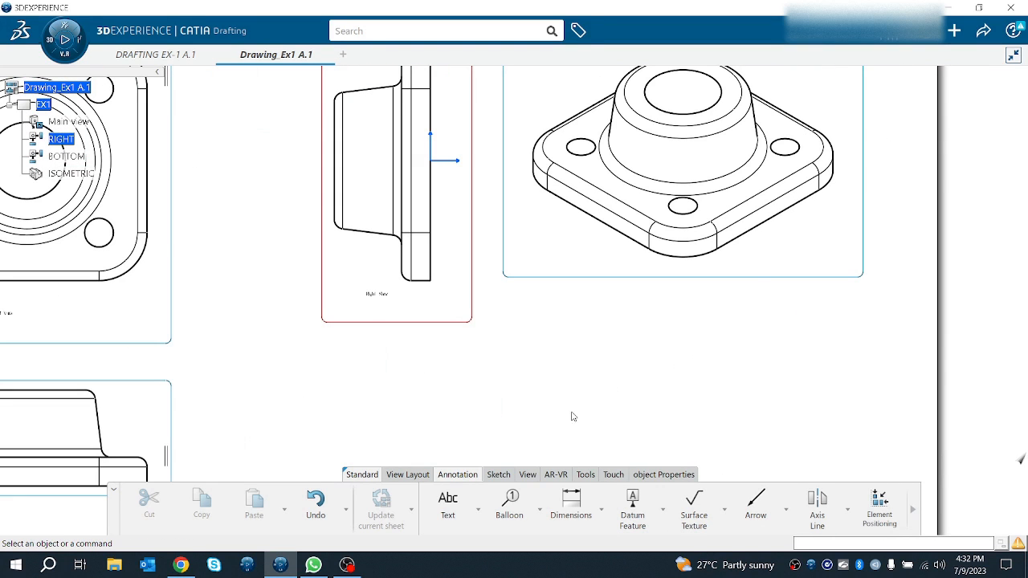
pyautogui.click(683, 282)
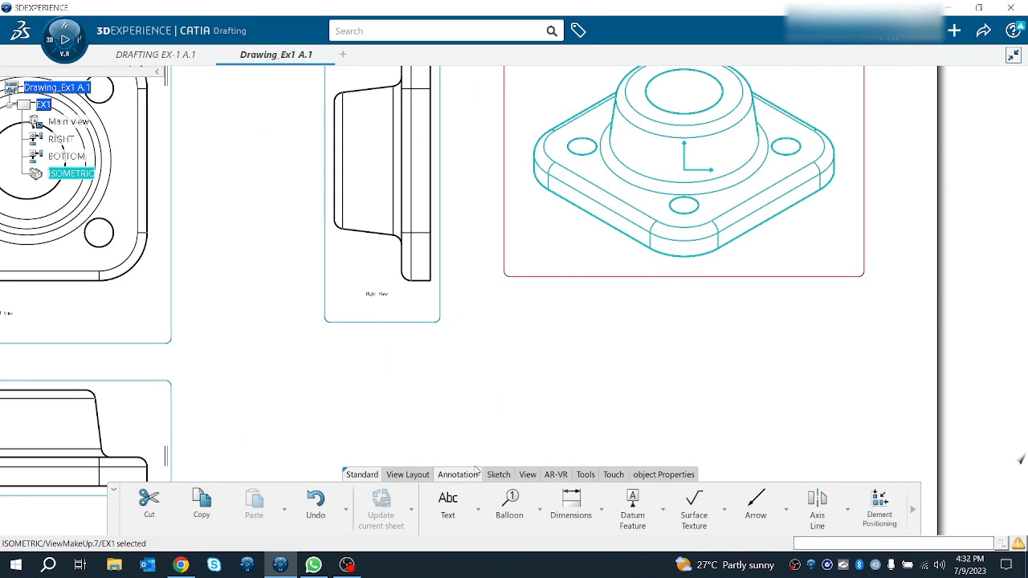
pyautogui.click(448, 502)
pyautogui.click(670, 267)
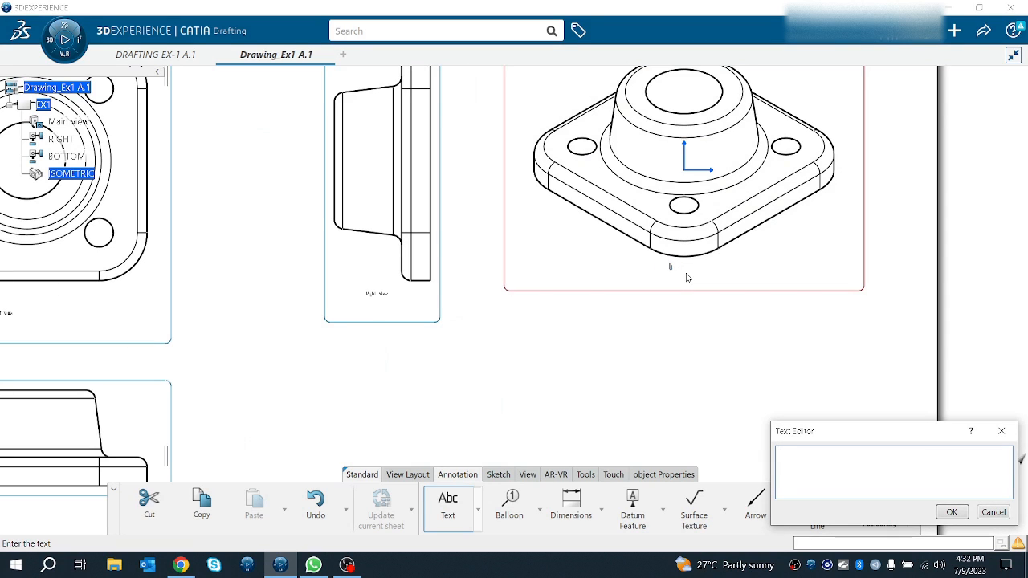
pyautogui.write('Isometri')
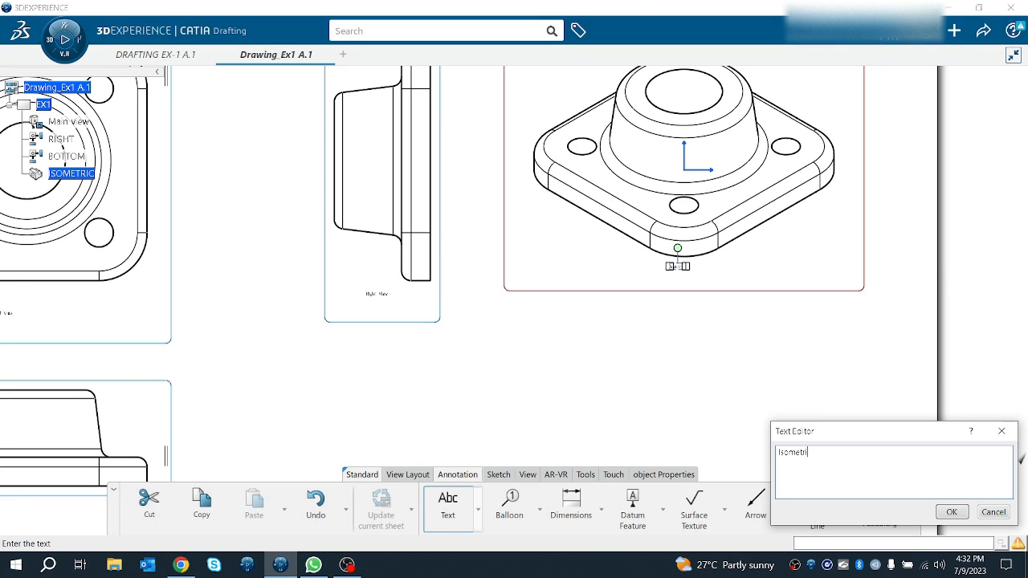
pyautogui.write('c View')
pyautogui.click(687, 277)
# Activate the BOTTOM view and add the text "Bottom View" just below its geometry.
pyautogui.moveTo(278, 361)
pyautogui.mouseDown(button='middle')
pyautogui.moveTo(597, 243)
pyautogui.moveTo(553, 278)
pyautogui.mouseUp(button='middle')
pyautogui.click(448, 505)
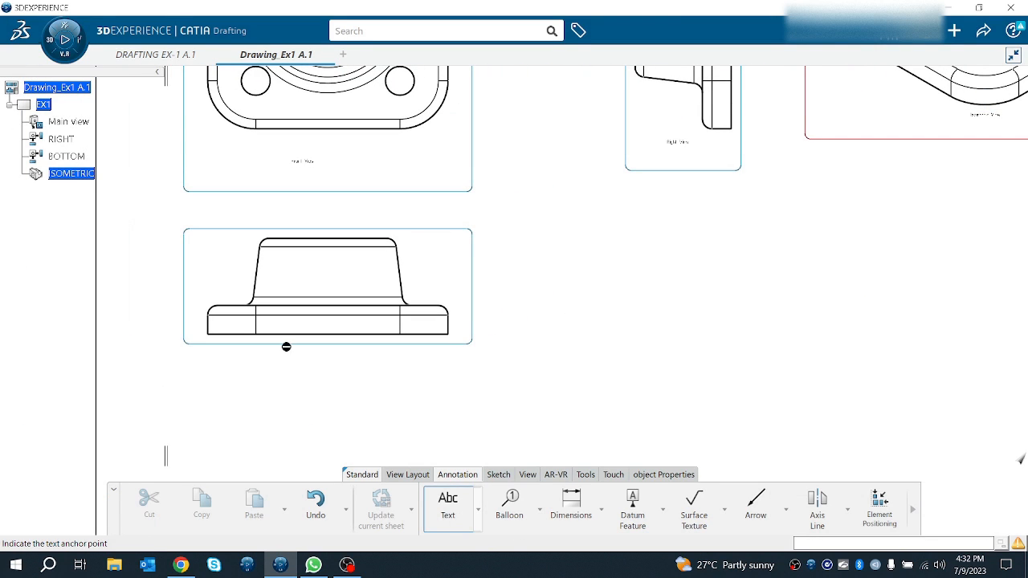
pyautogui.press('Escape')
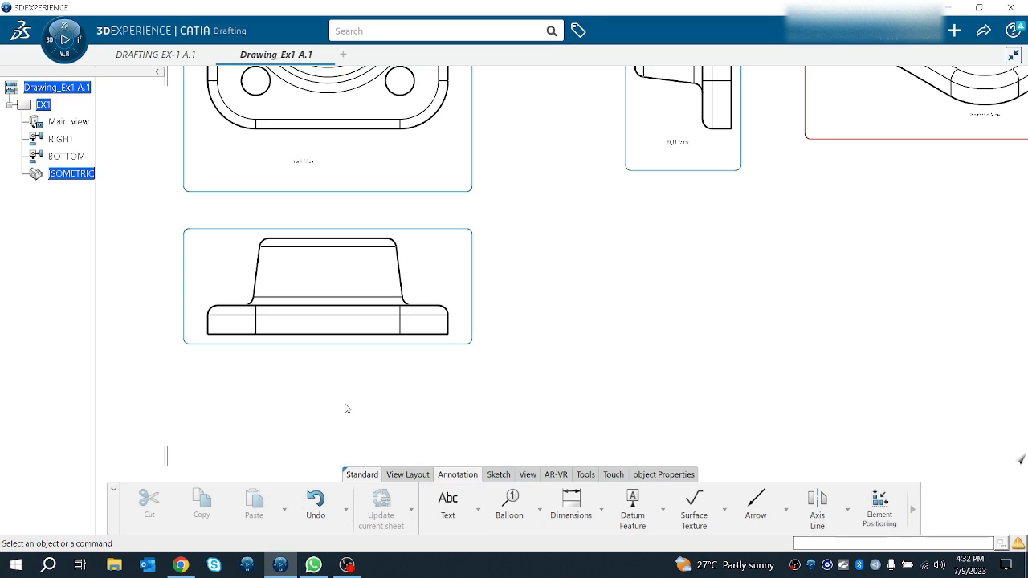
pyautogui.click(438, 346)
pyautogui.click(447, 502)
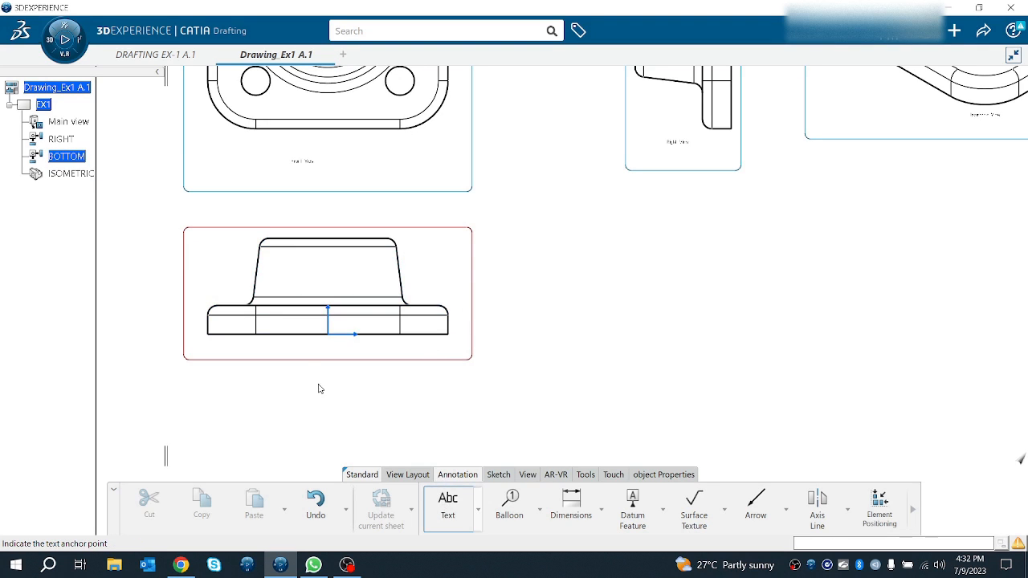
pyautogui.click(295, 354)
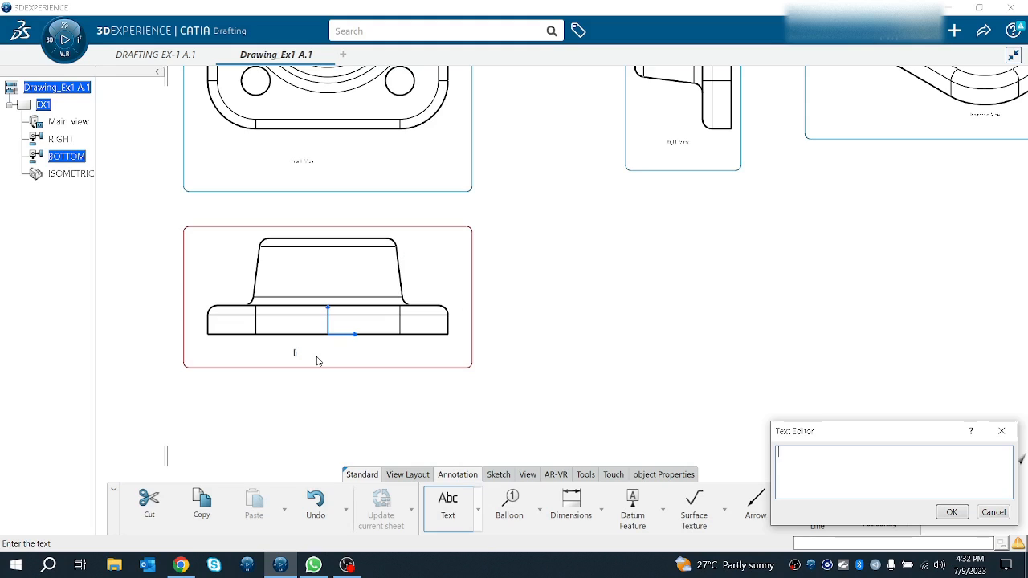
pyautogui.write('ttom View')
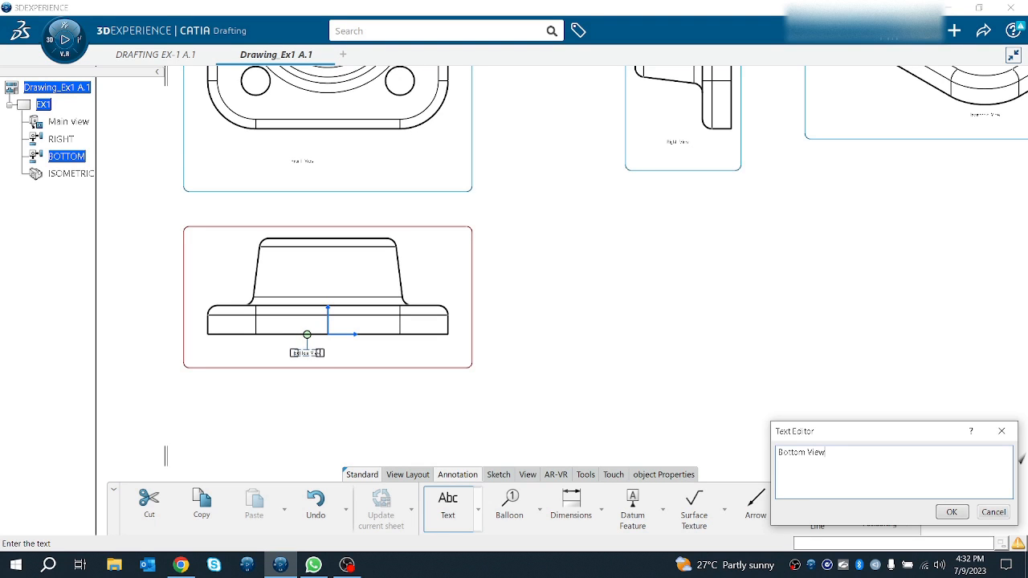
pyautogui.click(319, 361)
pyautogui.click(617, 363)
# Switch the active view to the main view and back to the BOTTOM view.
pyautogui.moveTo(528, 356)
pyautogui.mouseDown(button='middle')
pyautogui.moveTo(498, 375)
pyautogui.moveTo(459, 432)
pyautogui.mouseUp(button='middle')
pyautogui.click(478, 515)
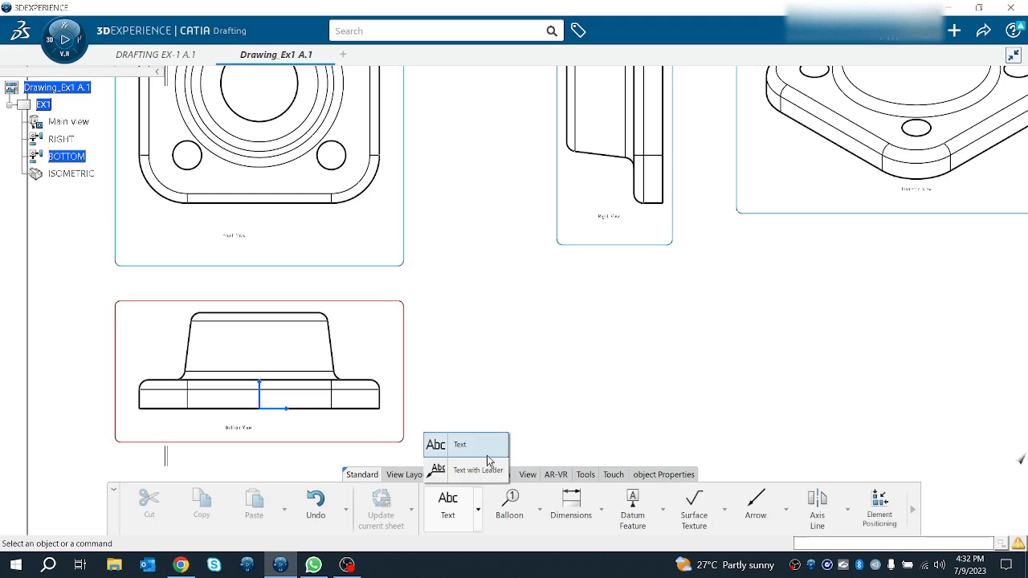
pyautogui.click(343, 267)
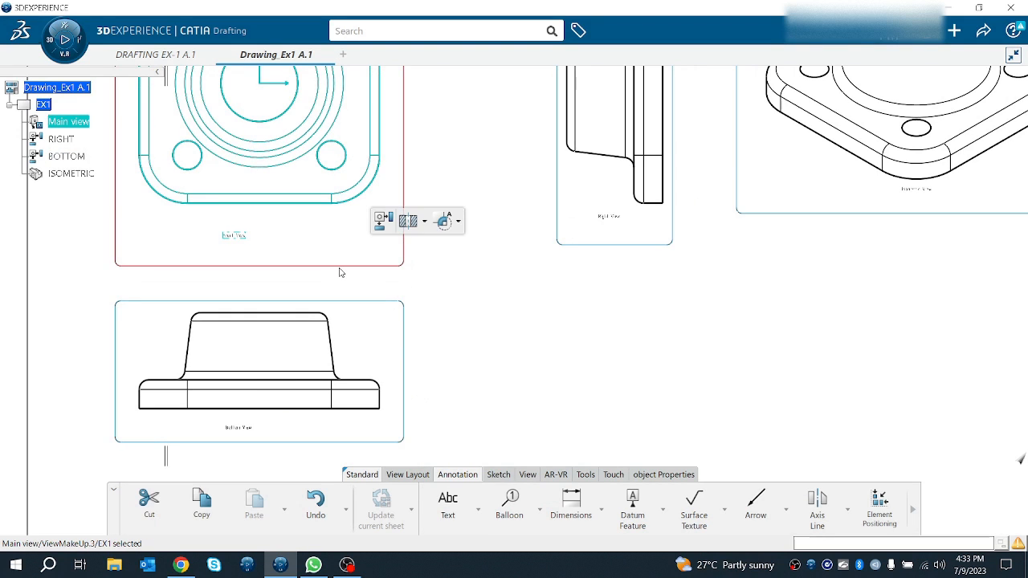
pyautogui.doubleClick(404, 410)
pyautogui.scroll(1, 364, 392)
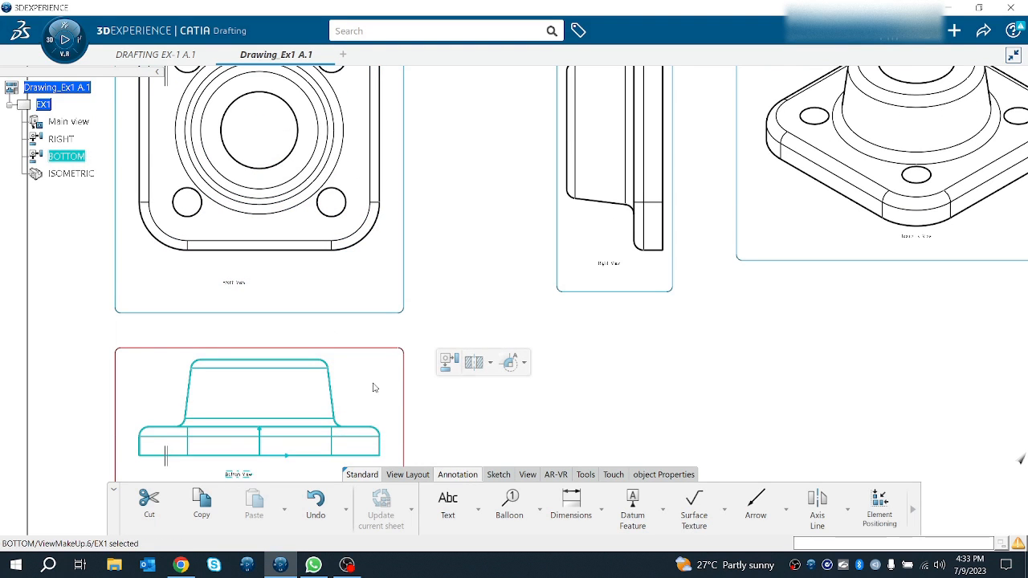
pyautogui.click(384, 393)
pyautogui.moveTo(384, 401)
pyautogui.mouseDown(button='middle')
pyautogui.moveTo(381, 376)
pyautogui.moveTo(442, 275)
pyautogui.mouseUp(button='middle')
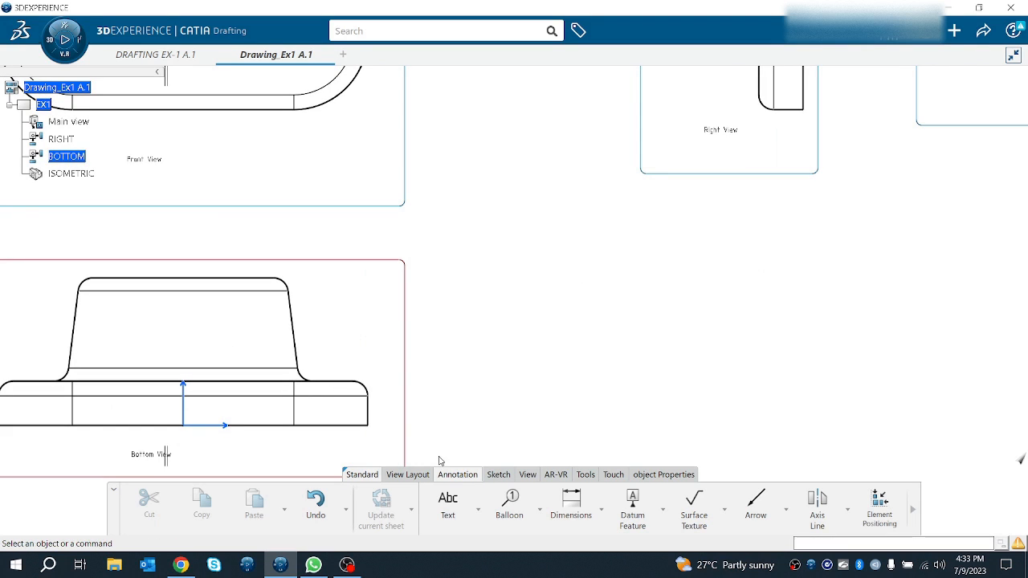
# Add the leader text "Text 1 with lader" pointing at the base flange's upper edge in the BOTTOM view and shift it slightly outward.
pyautogui.click(480, 513)
pyautogui.click(446, 443)
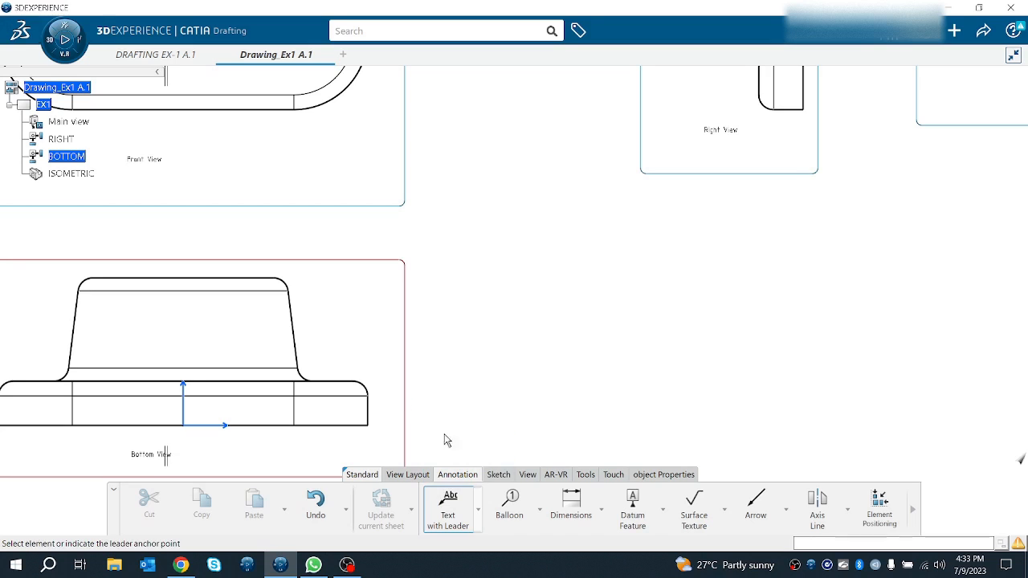
pyautogui.click(346, 380)
pyautogui.click(389, 313)
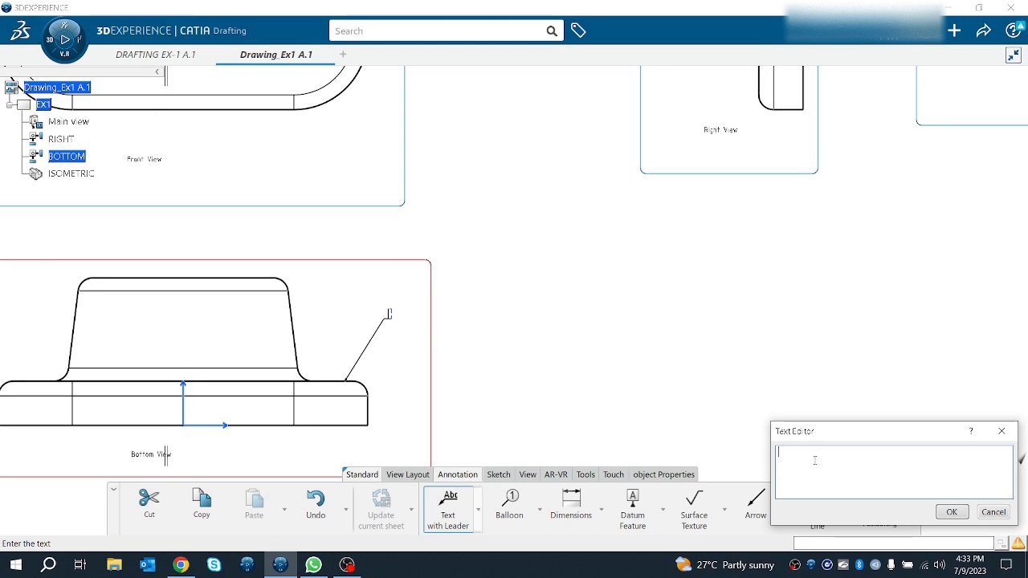
pyautogui.write('Text')
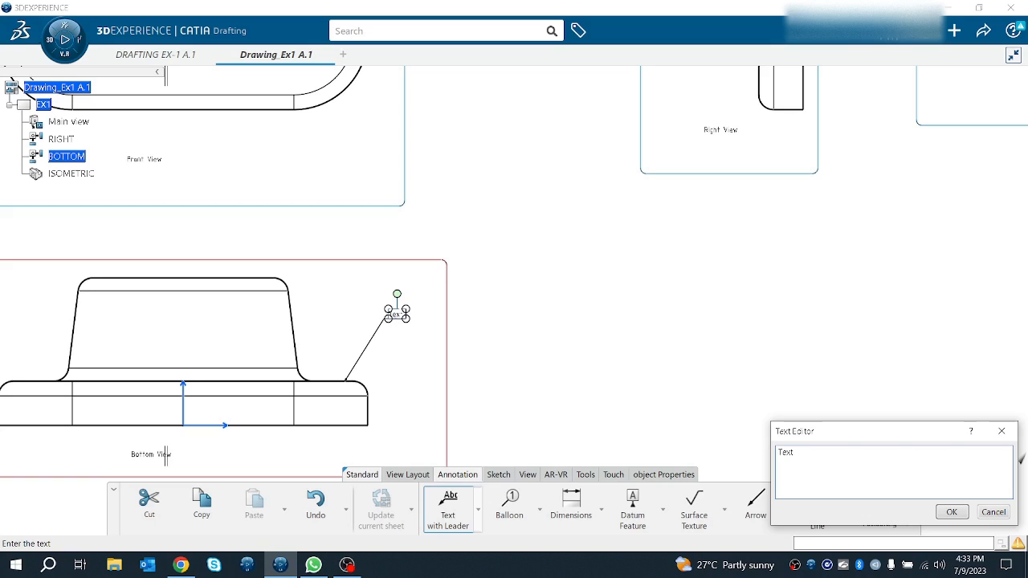
pyautogui.write(' 1 with')
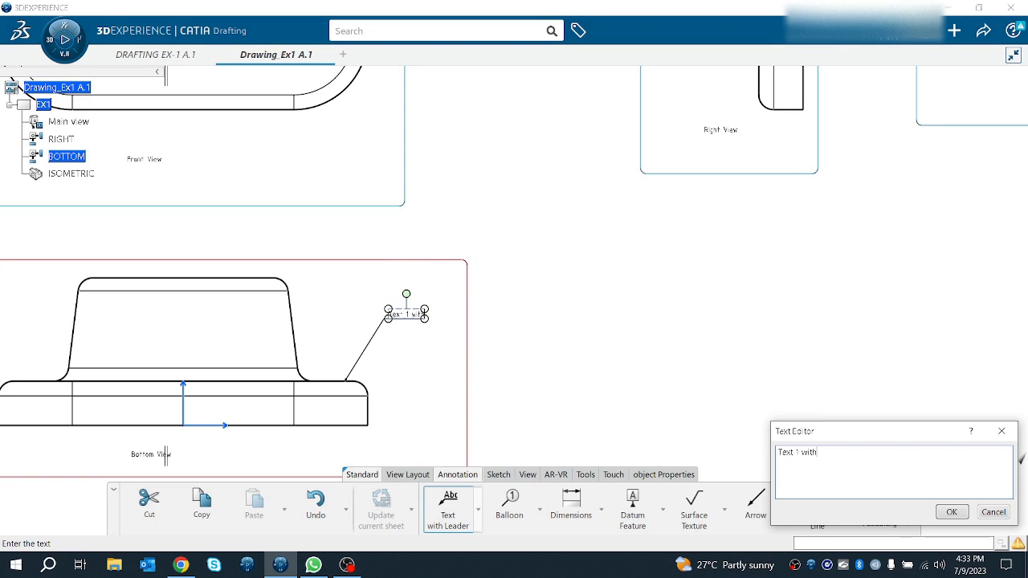
pyautogui.write(' laeader')
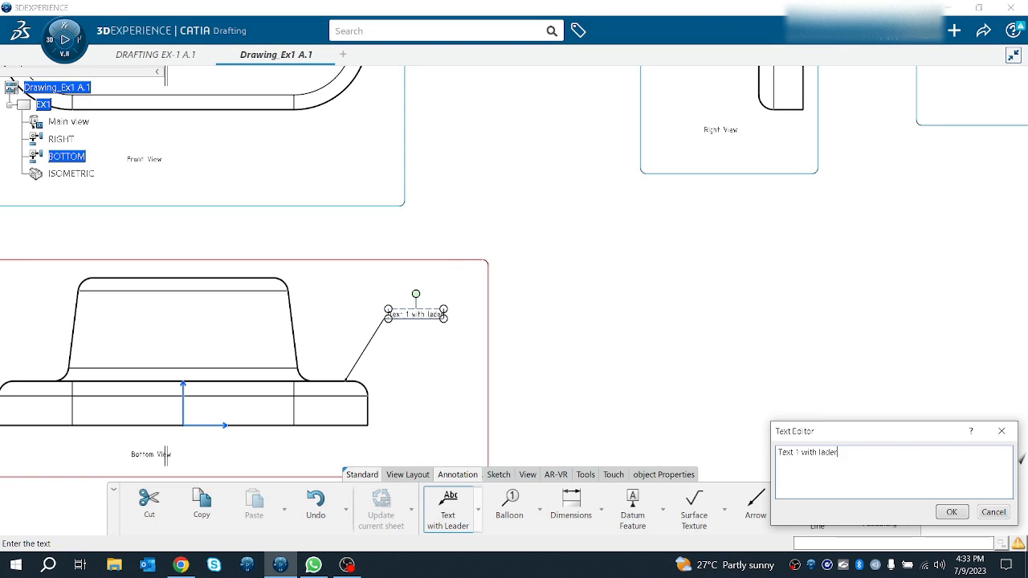
pyautogui.click(952, 512)
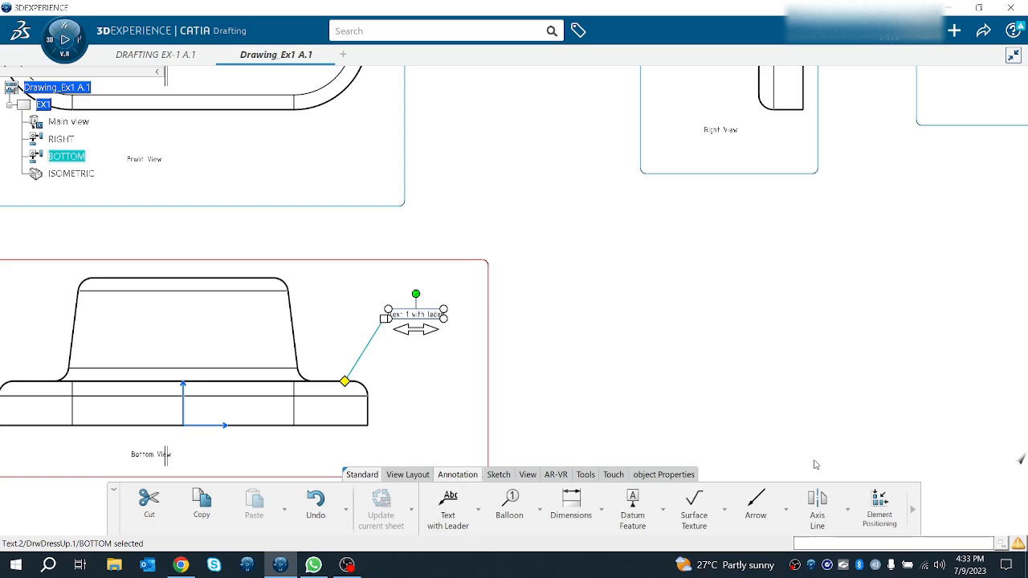
pyautogui.moveTo(430, 341)
pyautogui.mouseDown()
pyautogui.moveTo(426, 333)
pyautogui.moveTo(452, 335)
pyautogui.moveTo(416, 333)
pyautogui.moveTo(442, 327)
pyautogui.moveTo(427, 330)
pyautogui.mouseUp()
pyautogui.click(406, 352)
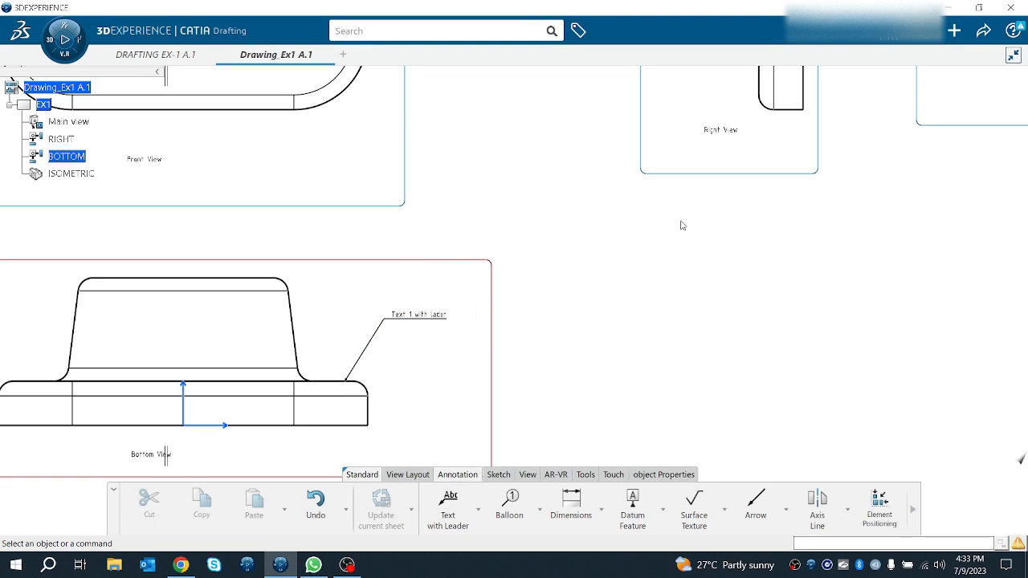
# Open the Drafting preferences and examine the Drawing, General and Display settings.
pyautogui.click(924, 34)
pyautogui.click(871, 78)
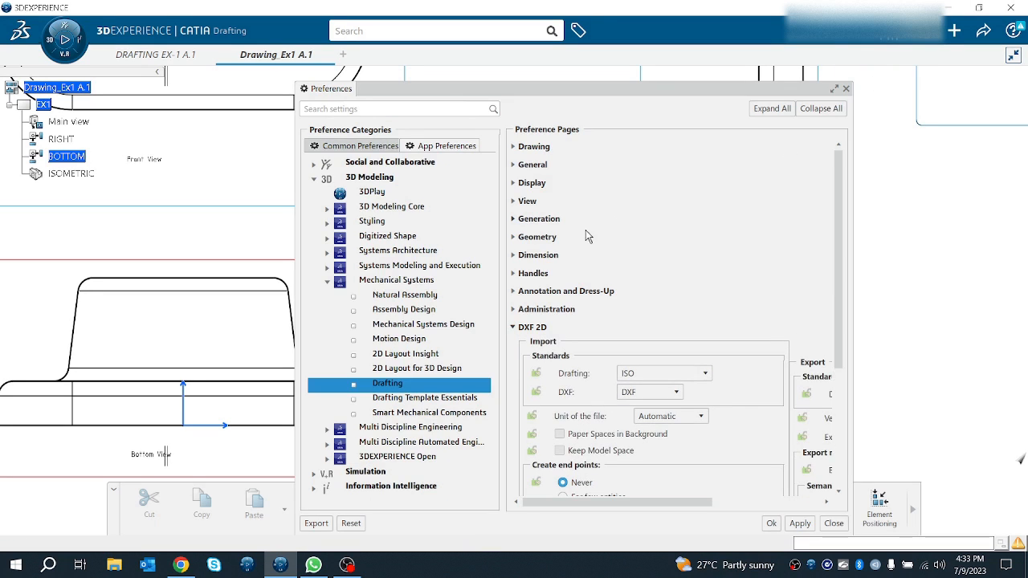
pyautogui.scroll(-1, 570, 244)
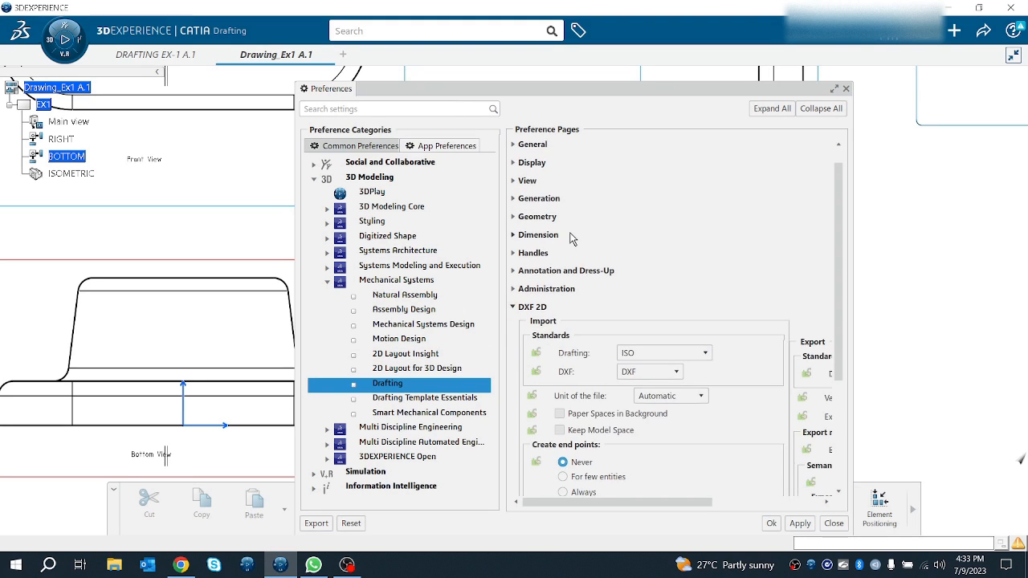
pyautogui.scroll(1, 571, 238)
pyautogui.click(530, 147)
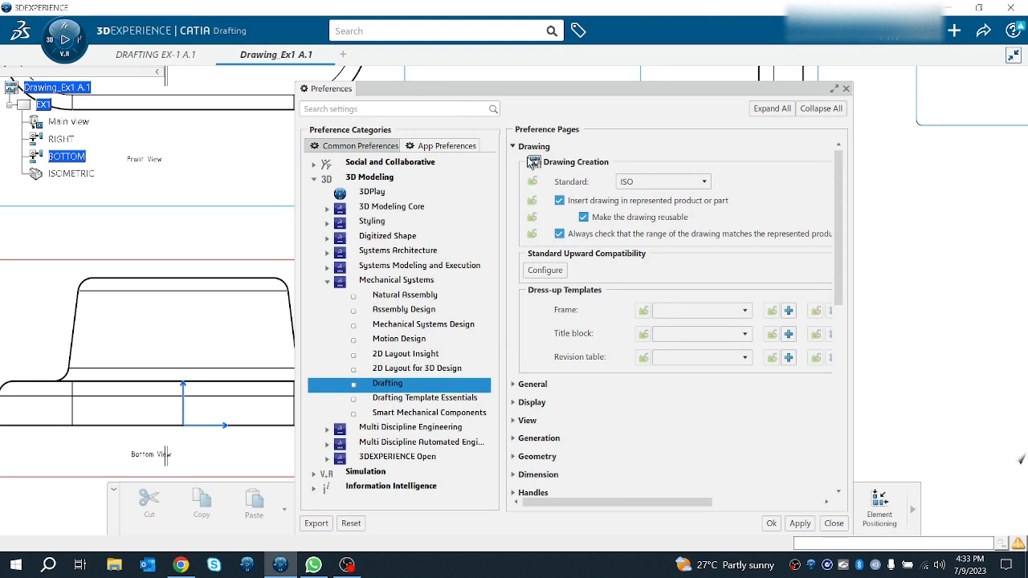
pyautogui.scroll(-1, 566, 231)
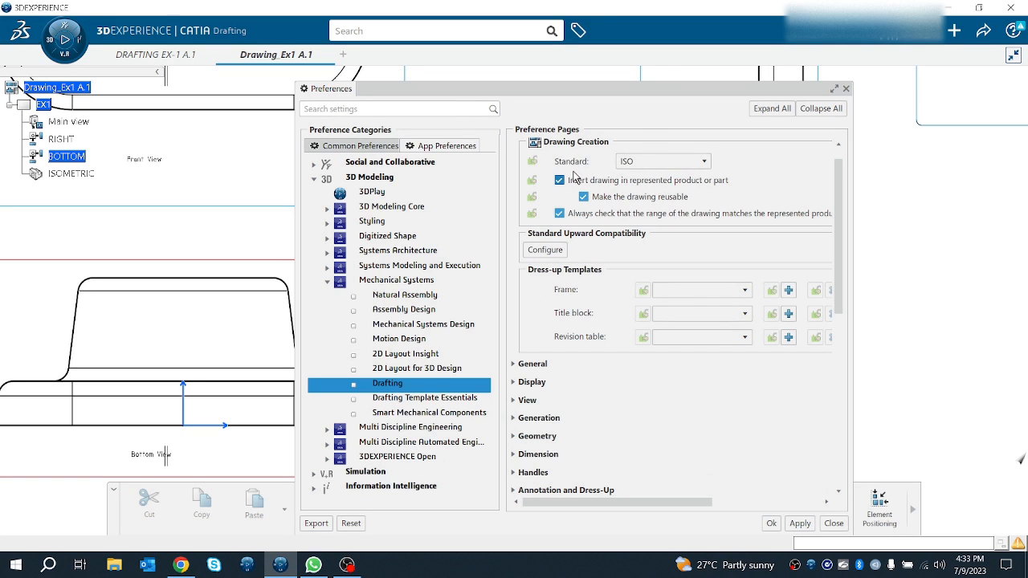
pyautogui.scroll(-2, 576, 177)
pyautogui.click(535, 327)
pyautogui.scroll(-10, 562, 326)
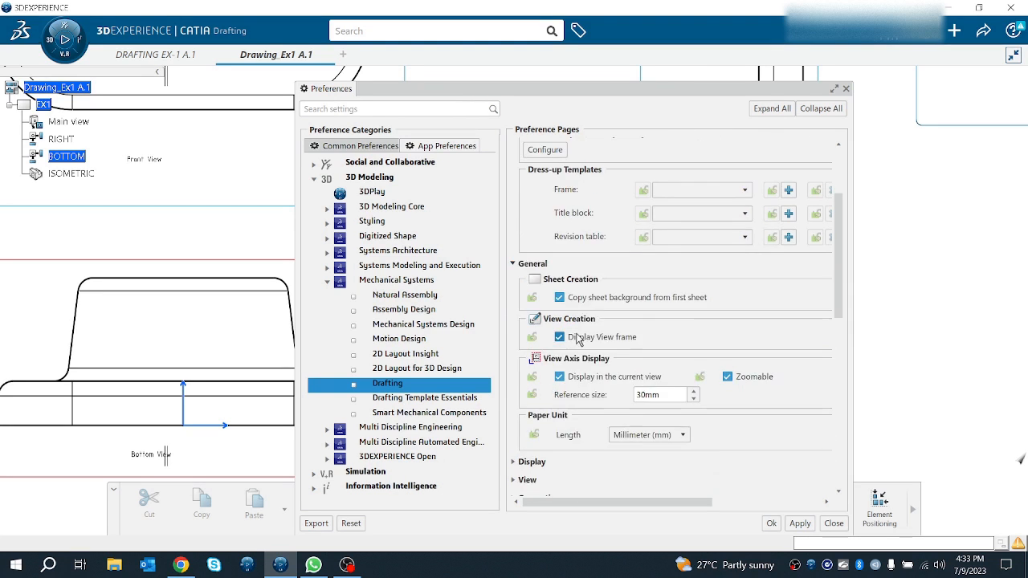
pyautogui.scroll(-3, 652, 301)
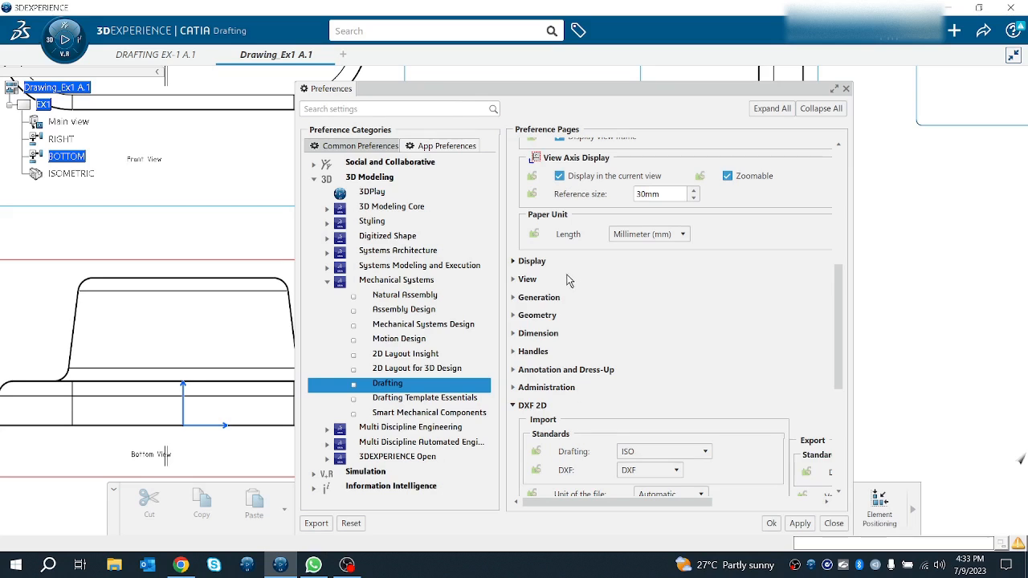
pyautogui.click(514, 261)
pyautogui.scroll(-8, 587, 300)
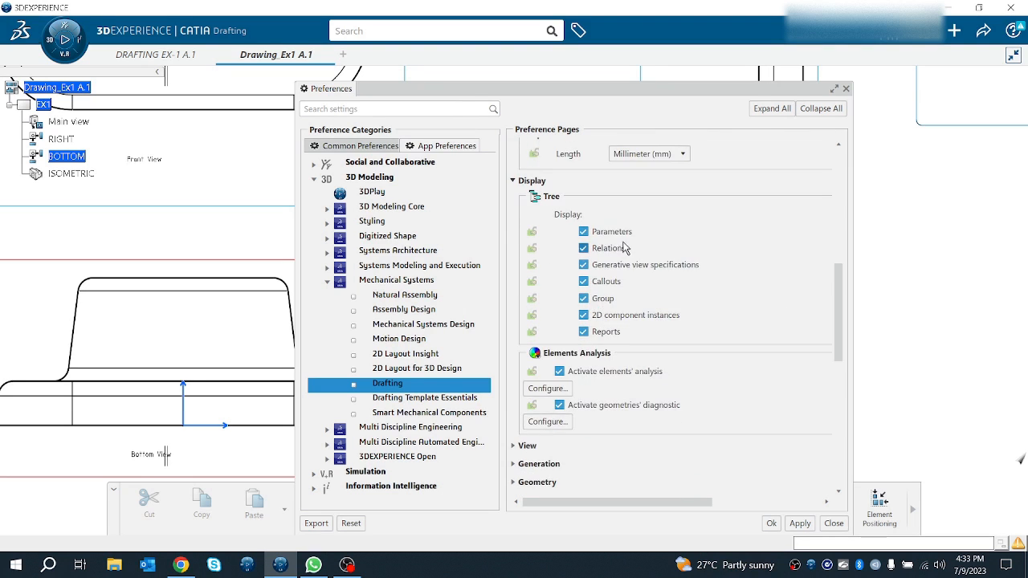
pyautogui.scroll(-3, 530, 311)
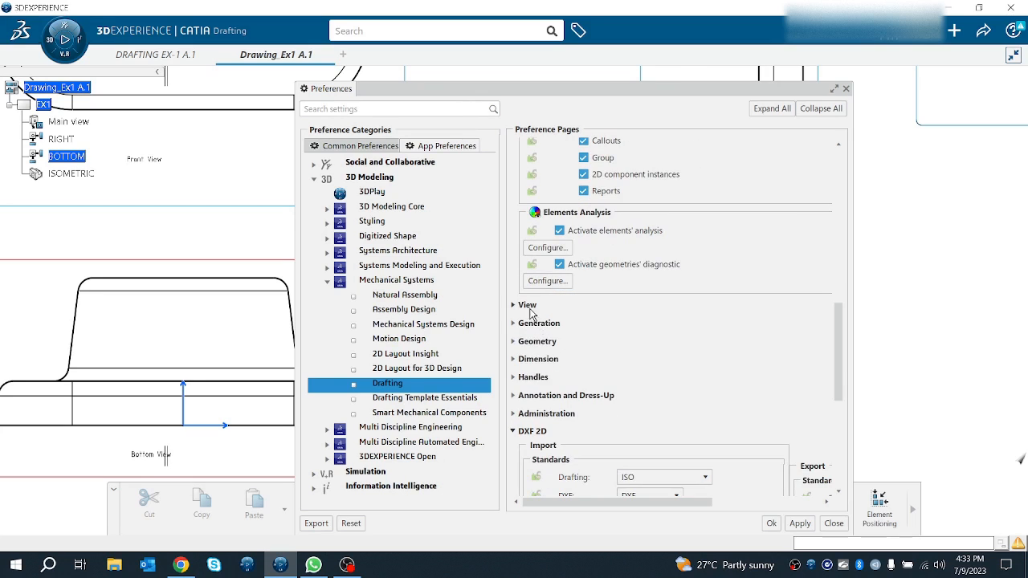
# Examine the View preferences for geometry generation and dress-up, view generation, clipping views and broken views.
pyautogui.click(588, 312)
pyautogui.scroll(-4, 588, 312)
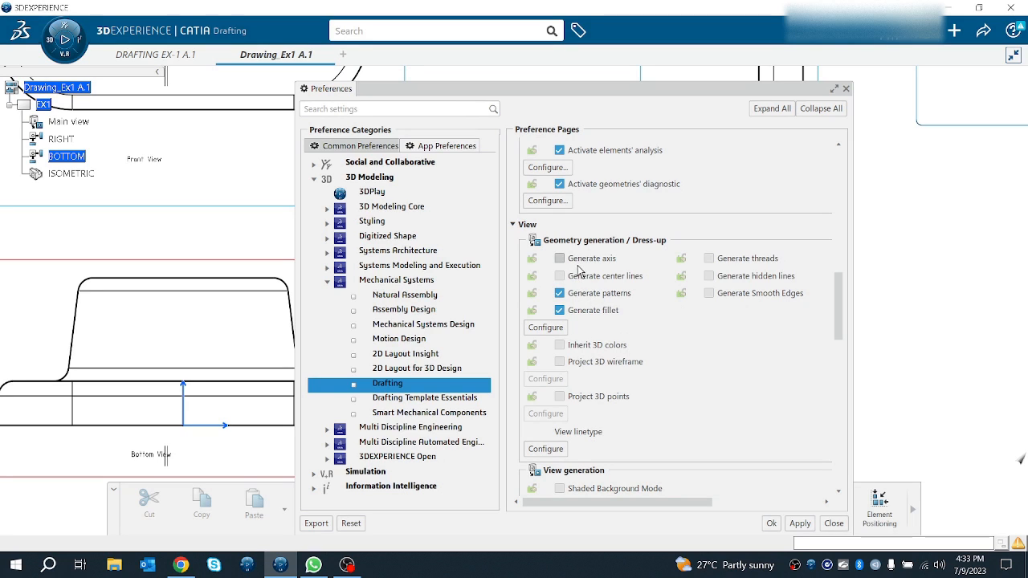
pyautogui.scroll(-1, 641, 281)
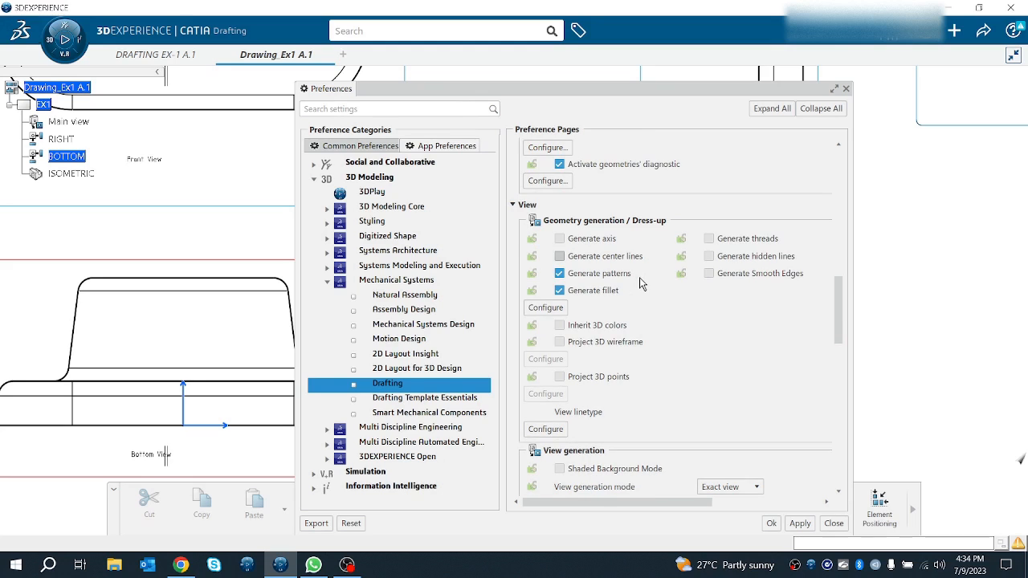
pyautogui.scroll(-3, 727, 259)
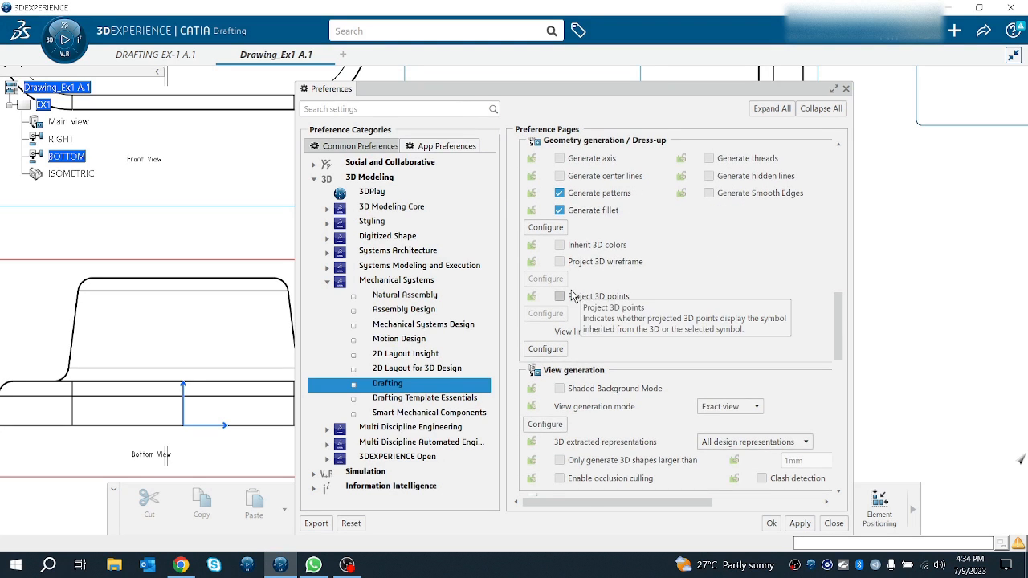
pyautogui.scroll(-3, 595, 233)
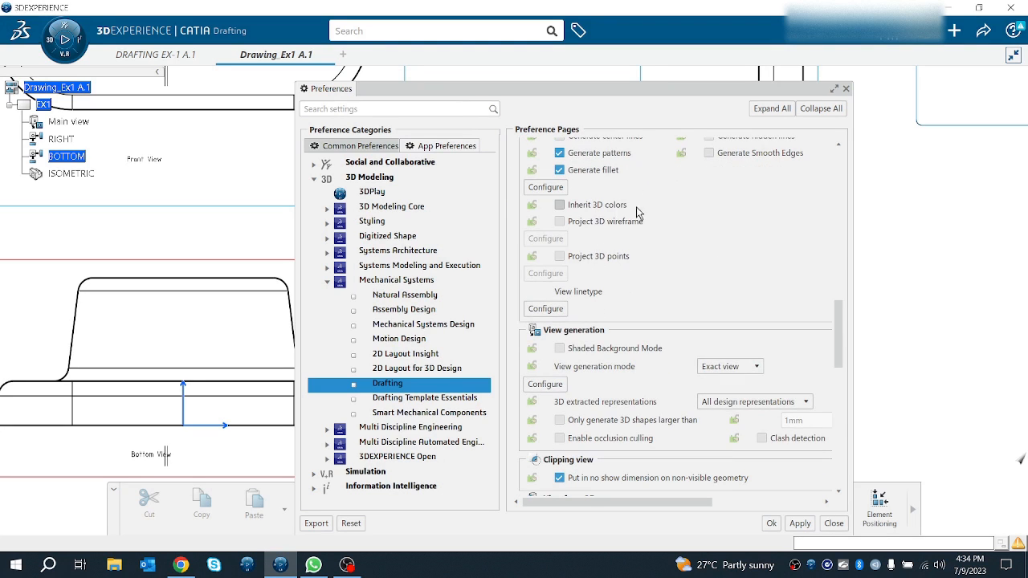
pyautogui.scroll(-5, 574, 237)
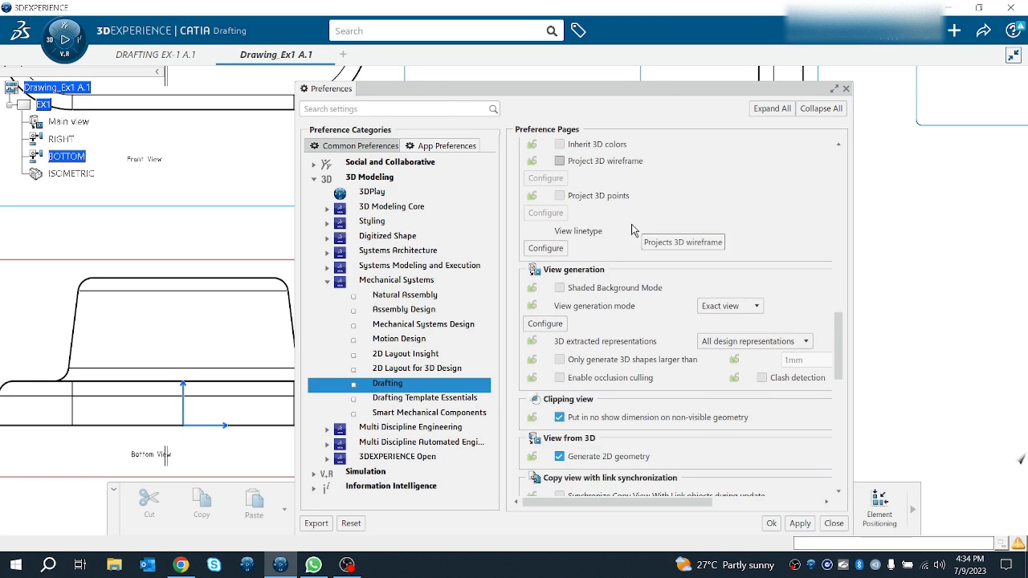
pyautogui.scroll(-7, 578, 271)
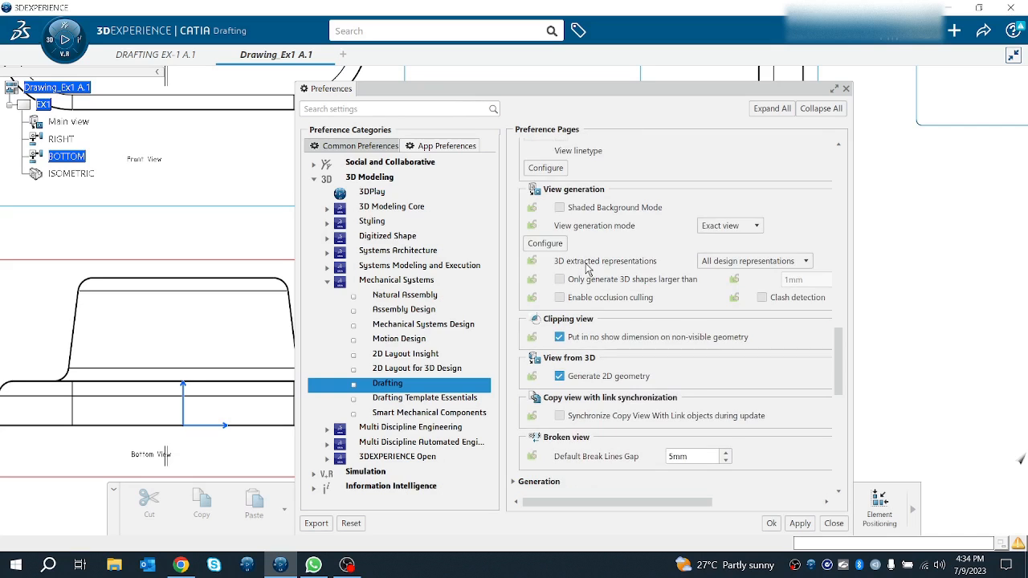
pyautogui.scroll(-3, 590, 329)
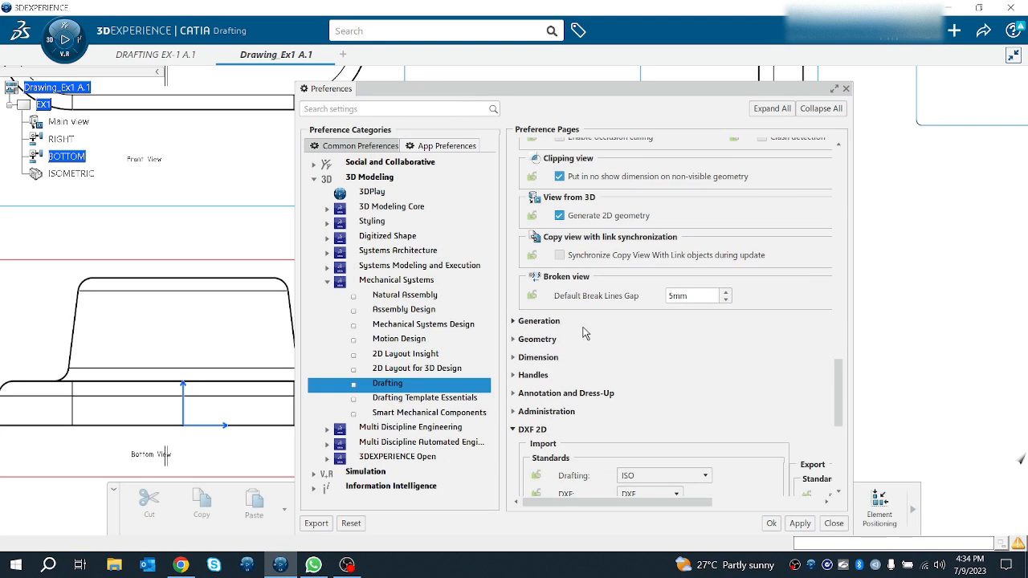
# Examine the Drafting preferences for view generation and geometry, along with the DXF 2D import settings.
pyautogui.click(532, 322)
pyautogui.scroll(-14, 578, 326)
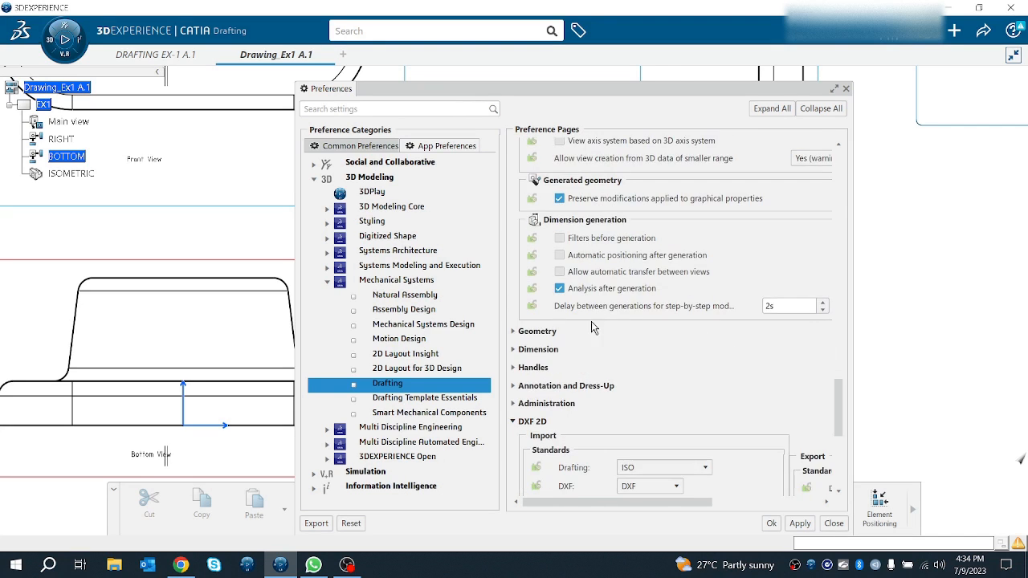
pyautogui.click(542, 335)
pyautogui.scroll(-15, 563, 337)
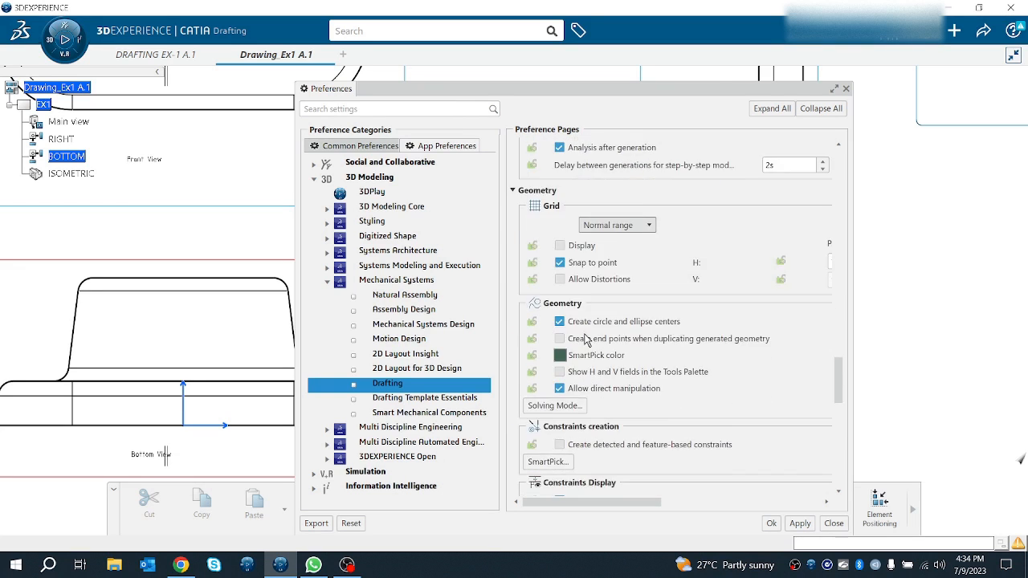
pyautogui.scroll(-15, 587, 340)
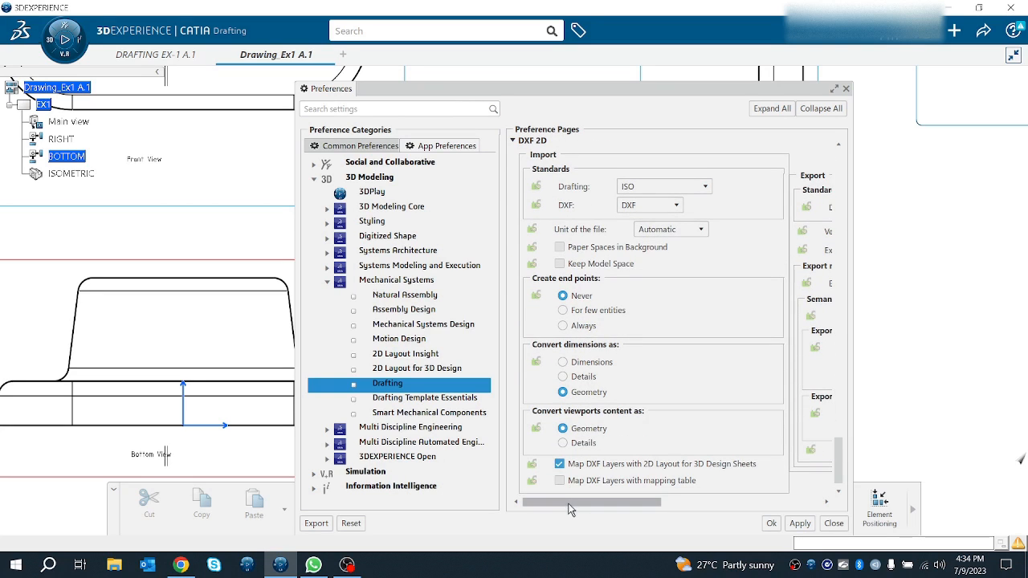
pyautogui.moveTo(572, 504)
pyautogui.mouseDown()
pyautogui.moveTo(737, 509)
pyautogui.moveTo(554, 500)
pyautogui.mouseUp()
pyautogui.scroll(2, 522, 285)
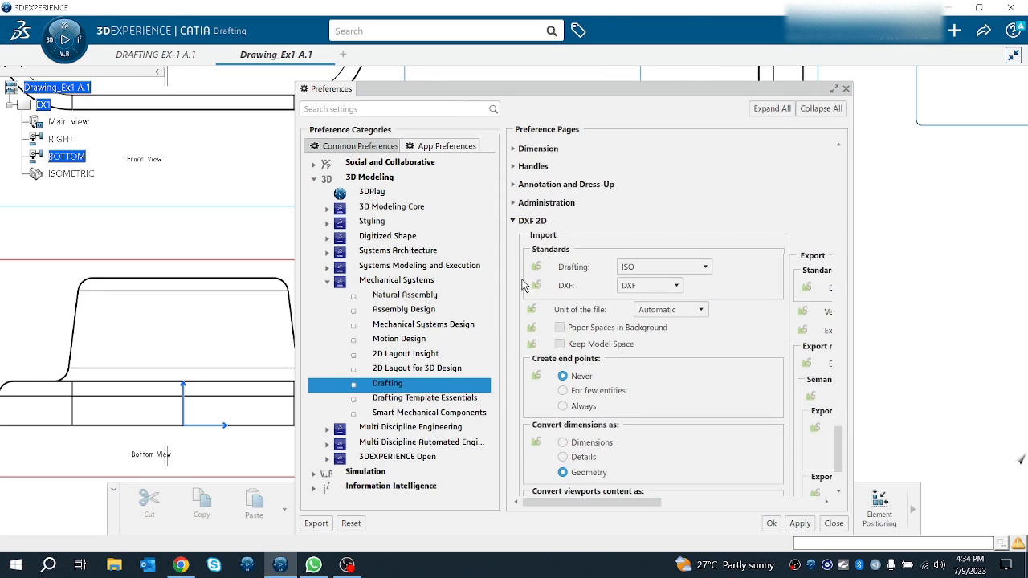
# Examine the Annotation and Dress-Up preferences for annotation creation, legend tables, tables and area fill.
pyautogui.click(541, 185)
pyautogui.scroll(-1, 563, 287)
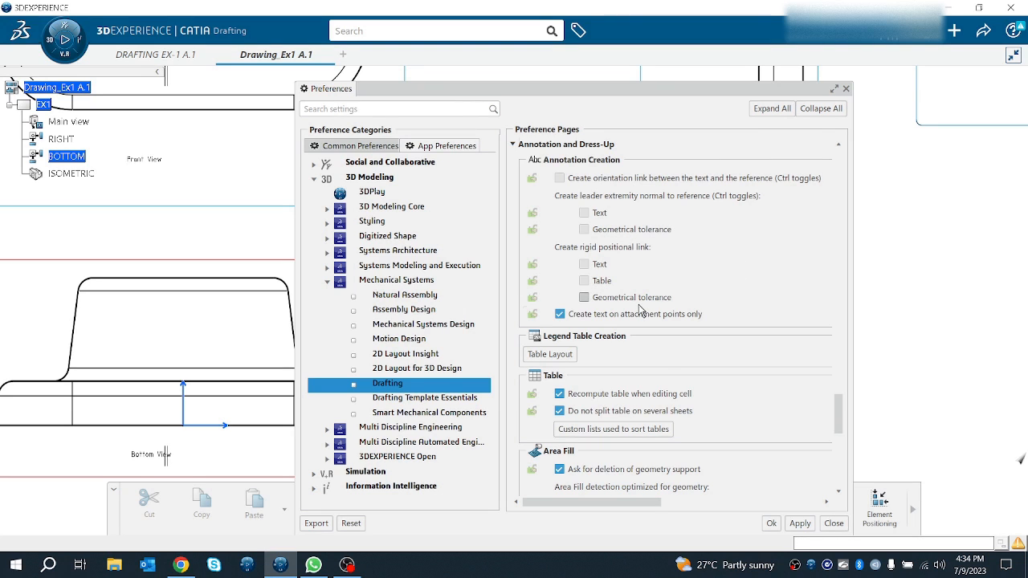
pyautogui.scroll(-4, 583, 325)
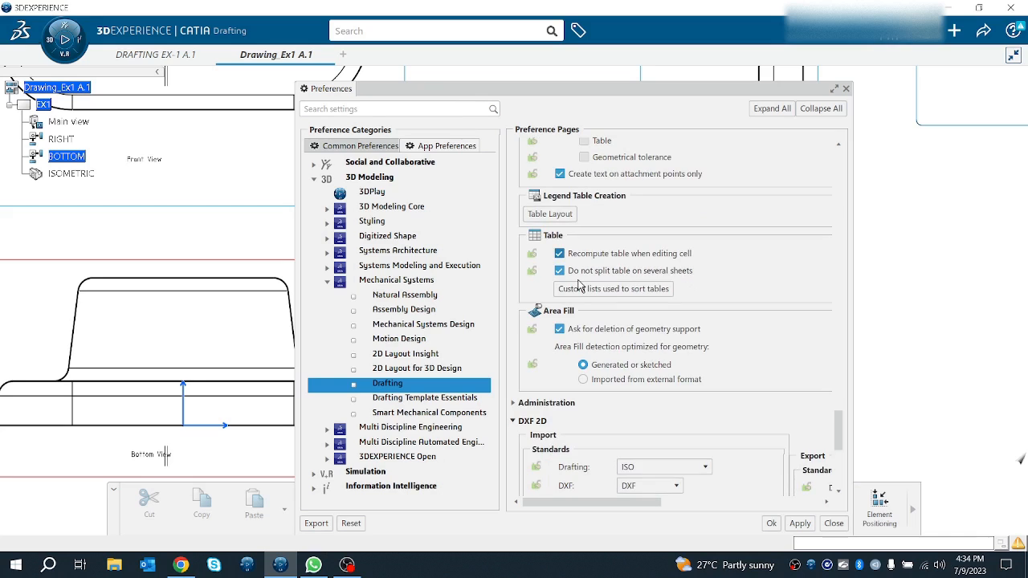
pyautogui.scroll(-3, 580, 287)
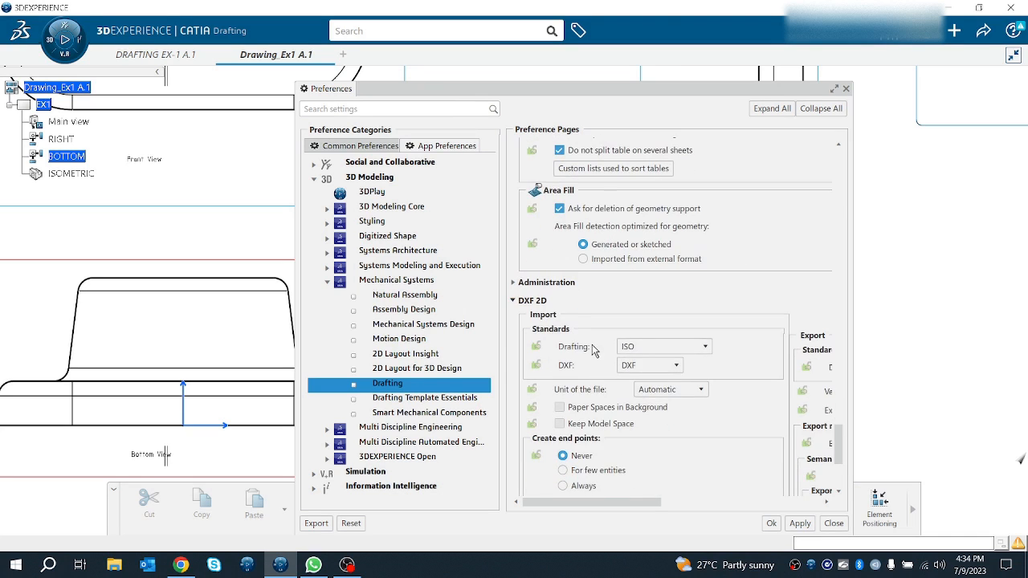
pyautogui.scroll(-2, 607, 346)
pyautogui.moveTo(553, 503)
pyautogui.mouseDown()
pyautogui.moveTo(686, 502)
pyautogui.moveTo(554, 487)
pyautogui.mouseUp()
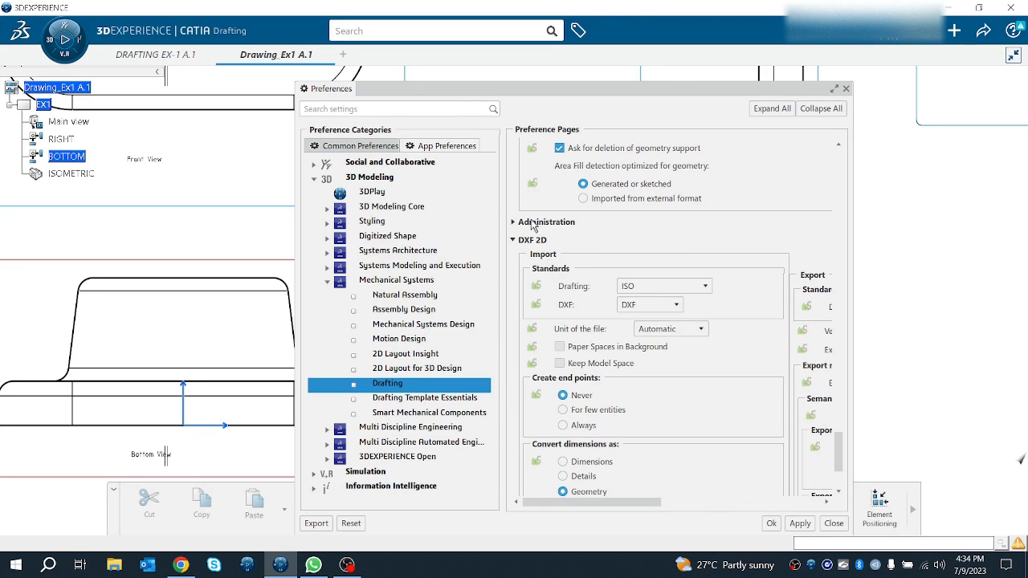
pyautogui.scroll(10, 554, 237)
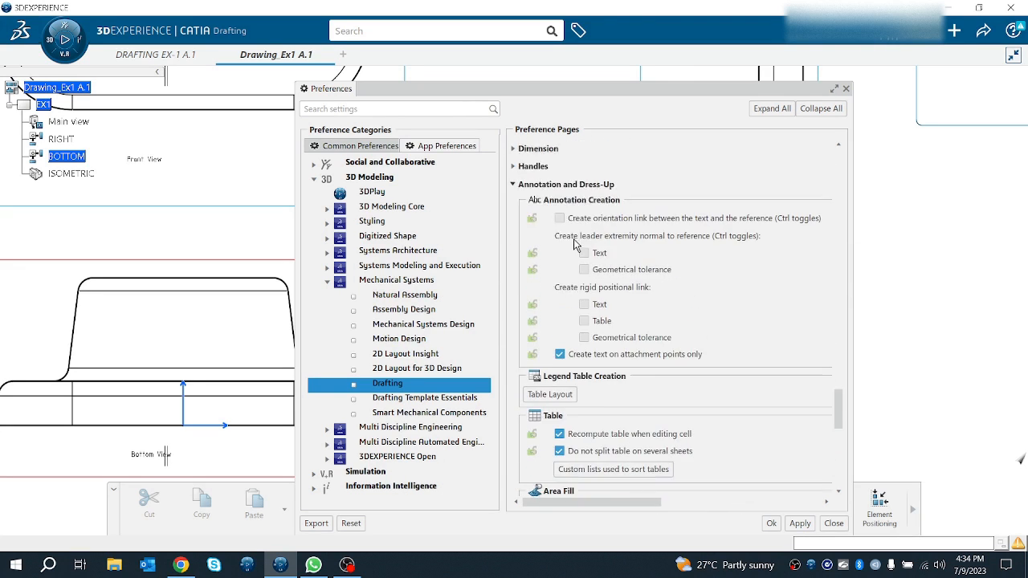
# Examine the Dimension preferences for dimension creation, move and line-up.
pyautogui.scroll(2, 575, 245)
pyautogui.click(524, 210)
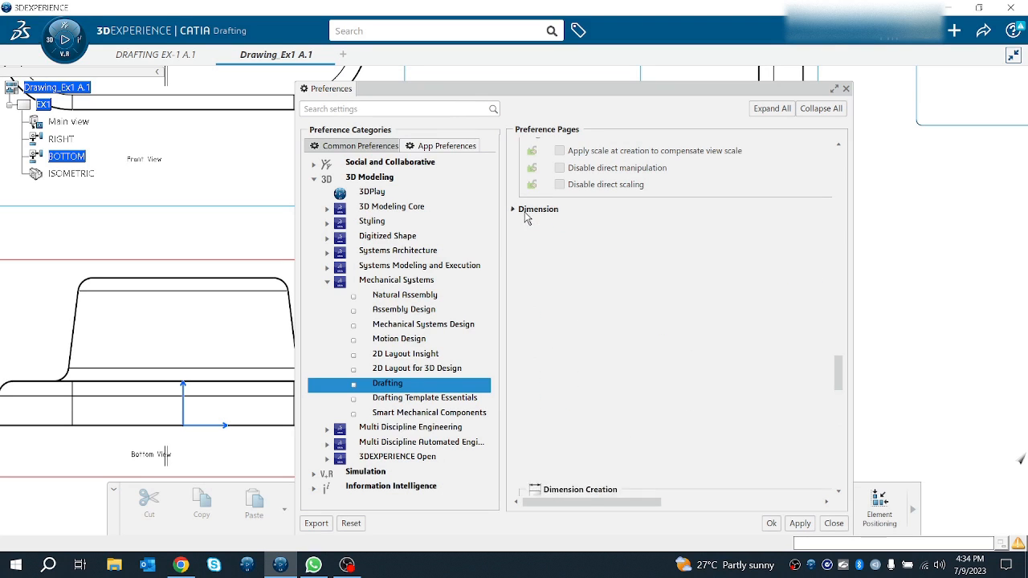
pyautogui.scroll(-2, 623, 291)
pyautogui.scroll(1, 622, 291)
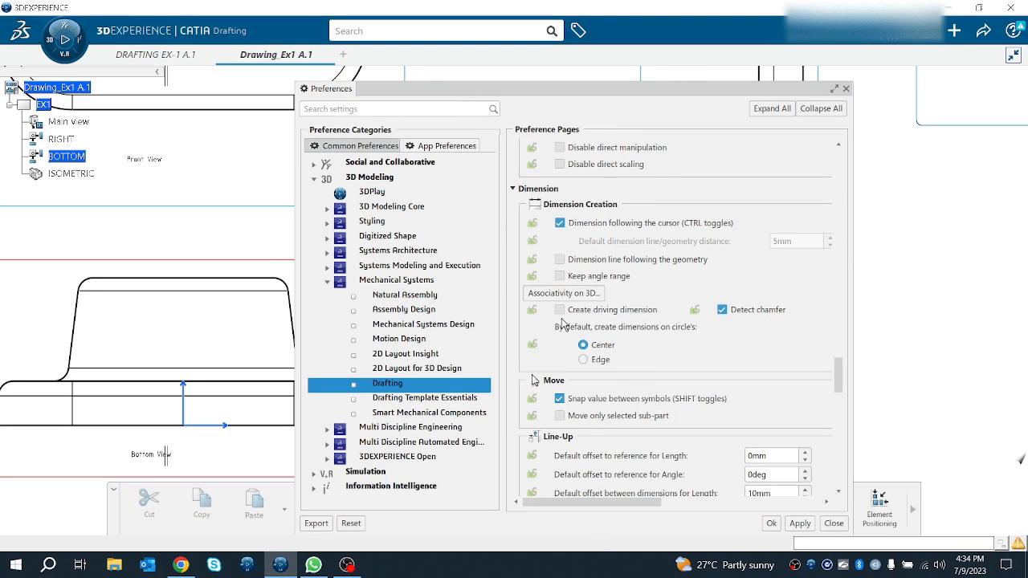
pyautogui.scroll(-4, 566, 329)
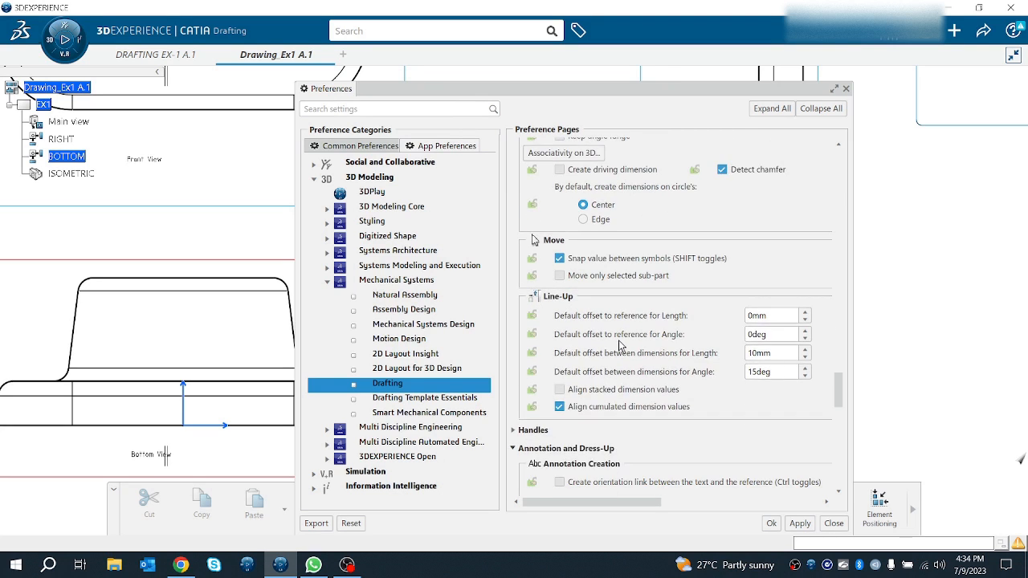
pyautogui.scroll(-4, 618, 345)
# Review the Handles preferences and enable Insert text before and Insert text after for dimension creation.
pyautogui.click(521, 291)
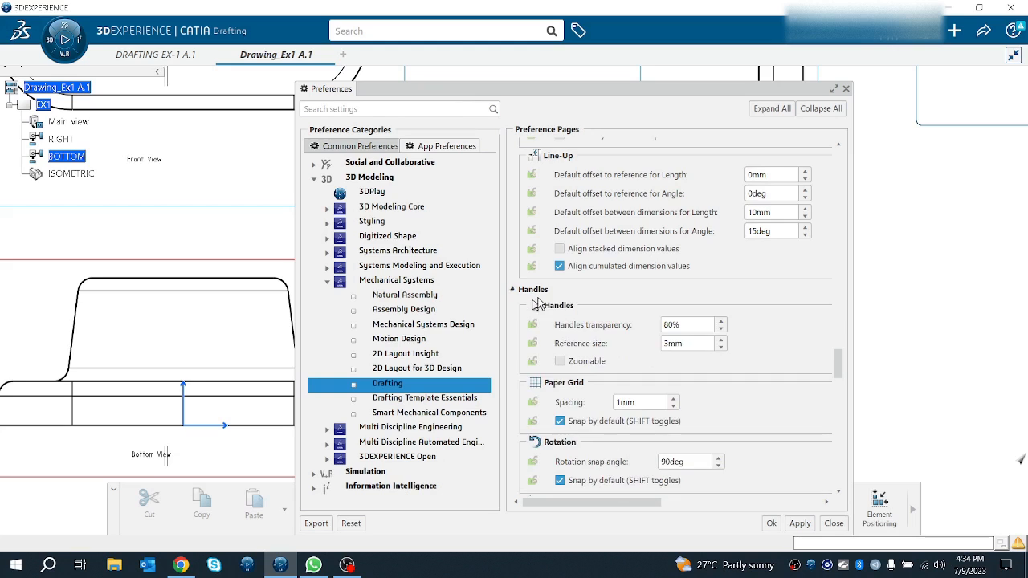
pyautogui.scroll(-4, 641, 326)
pyautogui.scroll(-4, 705, 338)
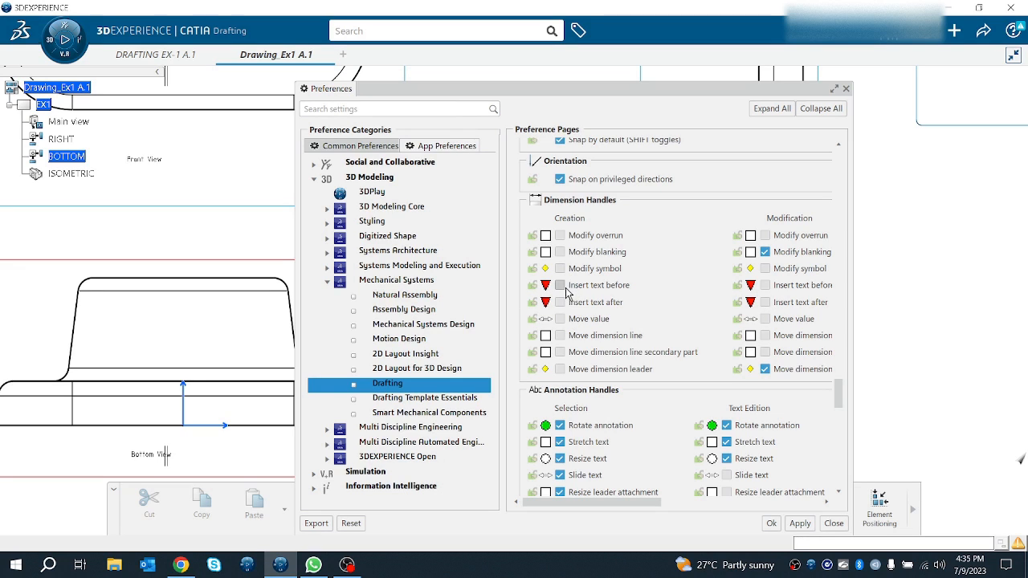
pyautogui.click(561, 286)
pyautogui.click(561, 302)
pyautogui.scroll(-4, 566, 321)
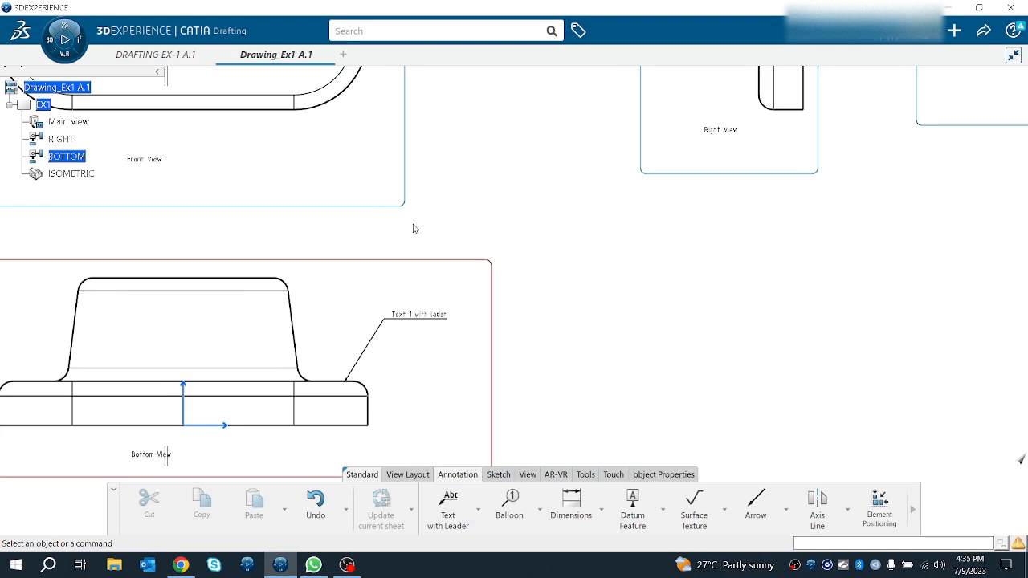
# Select all four views from Main view to ISOMETRIC and open their generation properties.
pyautogui.keyDown('ctrl'); pyautogui.moveTo(415, 228); pyautogui.dragTo(413, 294, button='middle'); pyautogui.keyUp('ctrl')
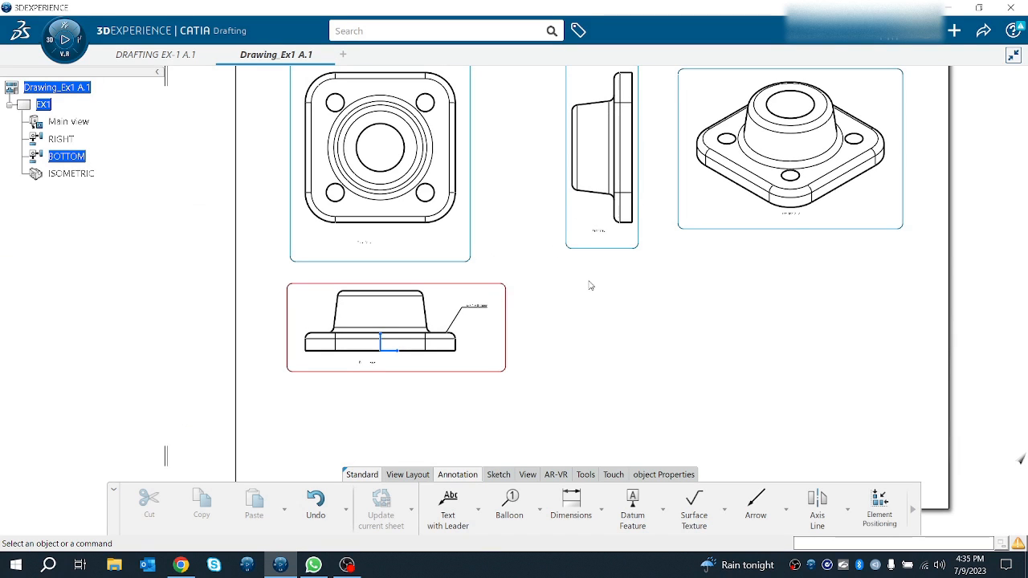
pyautogui.moveTo(590, 286)
pyautogui.keyDown('ctrl'); pyautogui.mouseDown(button='middle')
pyautogui.moveTo(593, 270)
pyautogui.moveTo(517, 344)
pyautogui.mouseUp(button='middle'); pyautogui.keyUp('ctrl')
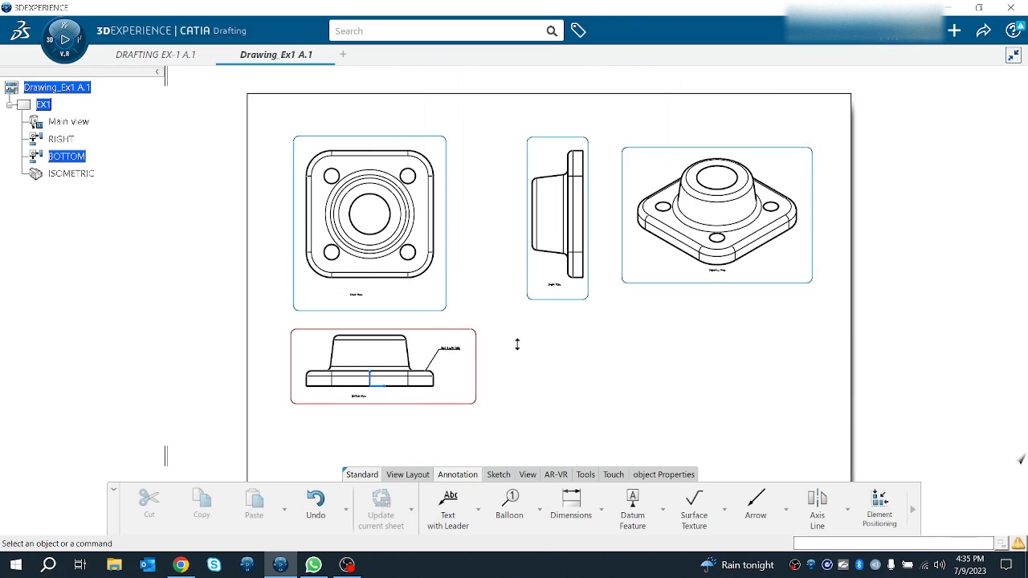
pyautogui.click(68, 122)
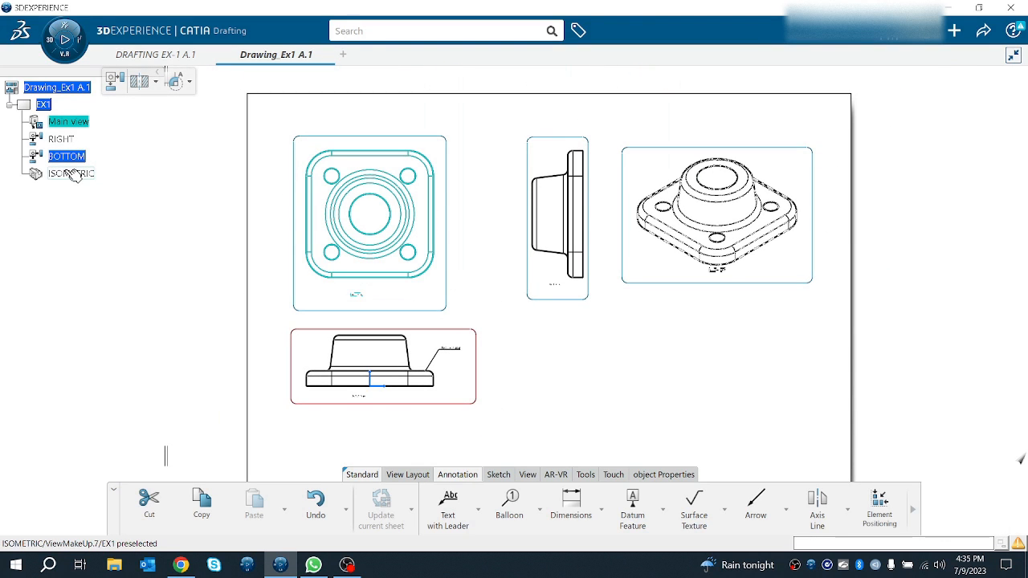
pyautogui.keyDown('shift'); pyautogui.click(73, 176); pyautogui.keyUp('shift')
pyautogui.rightClick(70, 173)
pyautogui.click(107, 240)
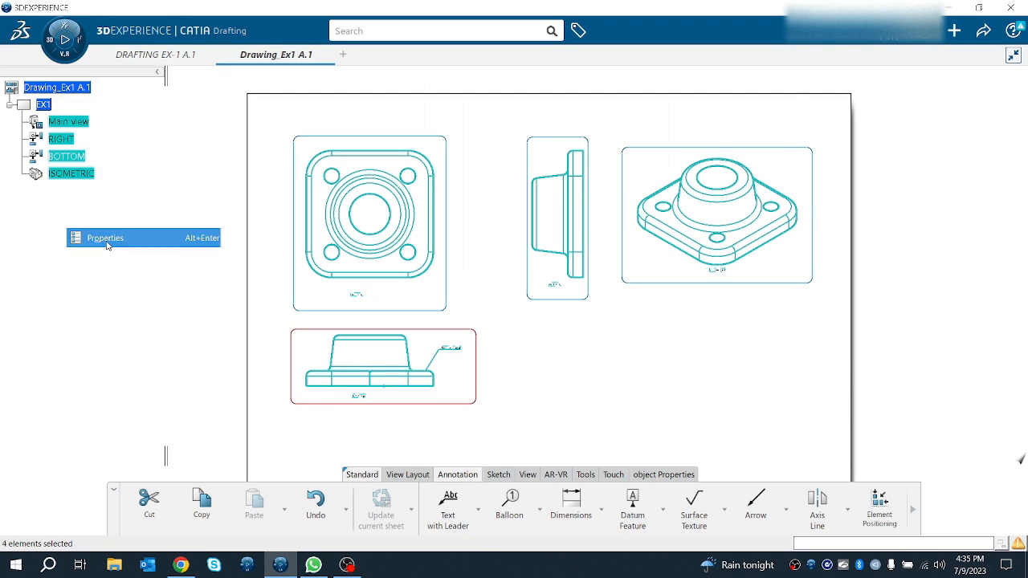
pyautogui.click(344, 136)
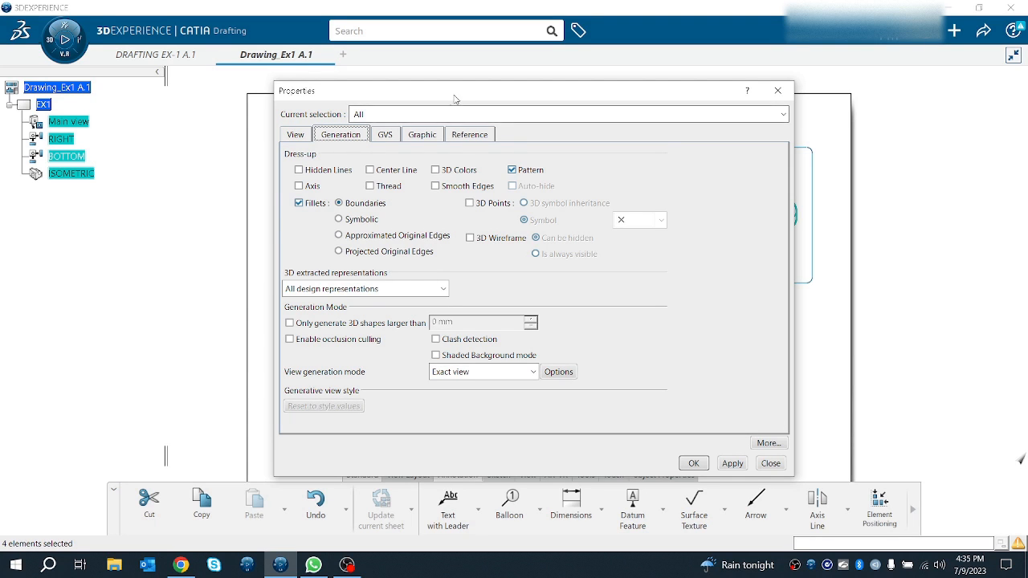
pyautogui.moveTo(447, 97)
pyautogui.mouseDown()
pyautogui.moveTo(775, 113)
pyautogui.moveTo(755, 120)
pyautogui.mouseUp()
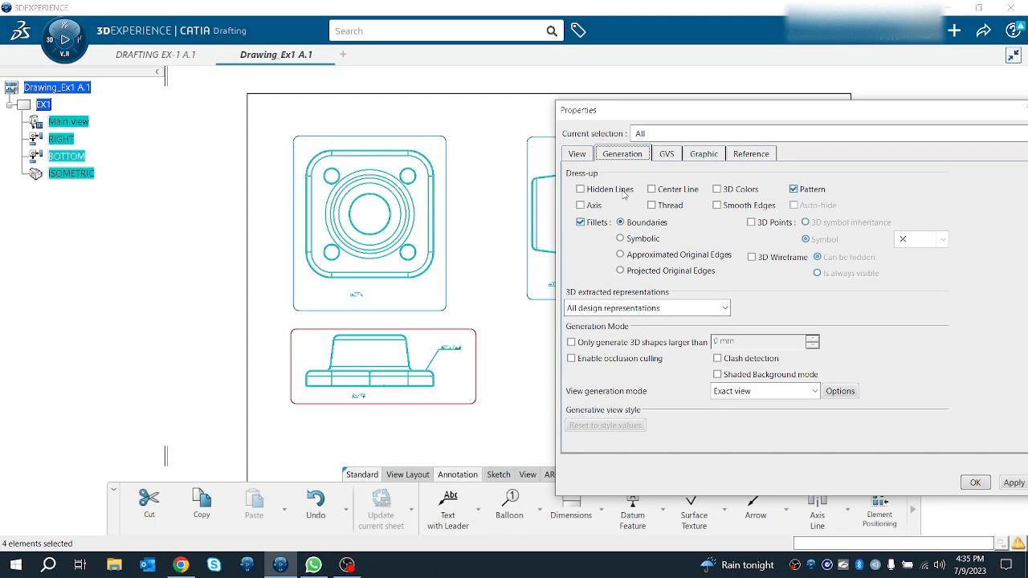
# Enable Hidden Lines, Axis, Center Line and Thread in the dress-up of all four views and confirm.
pyautogui.click(623, 191)
pyautogui.click(630, 205)
pyautogui.click(661, 190)
pyautogui.click(661, 206)
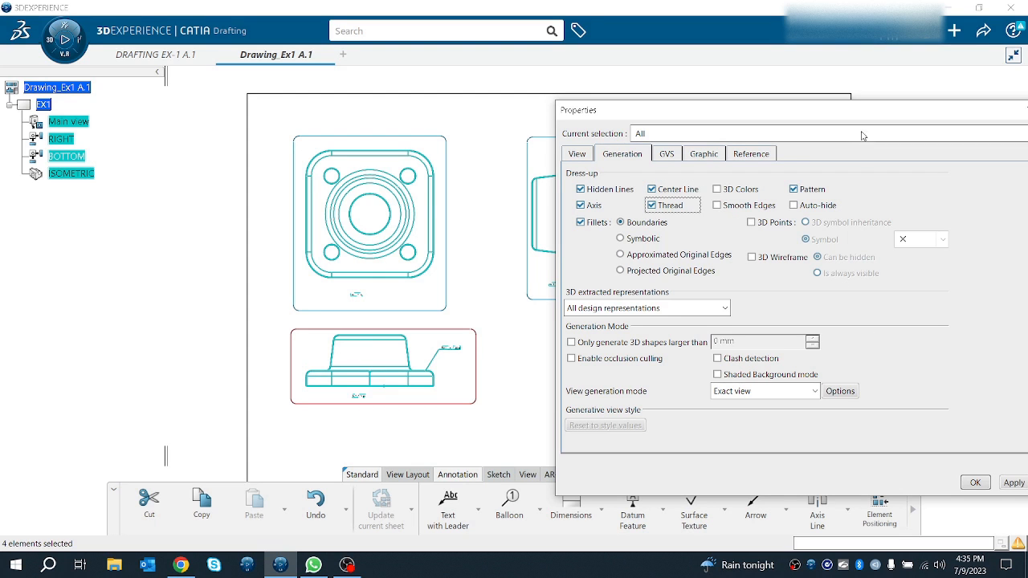
pyautogui.moveTo(755, 110); pyautogui.dragTo(563, 119)
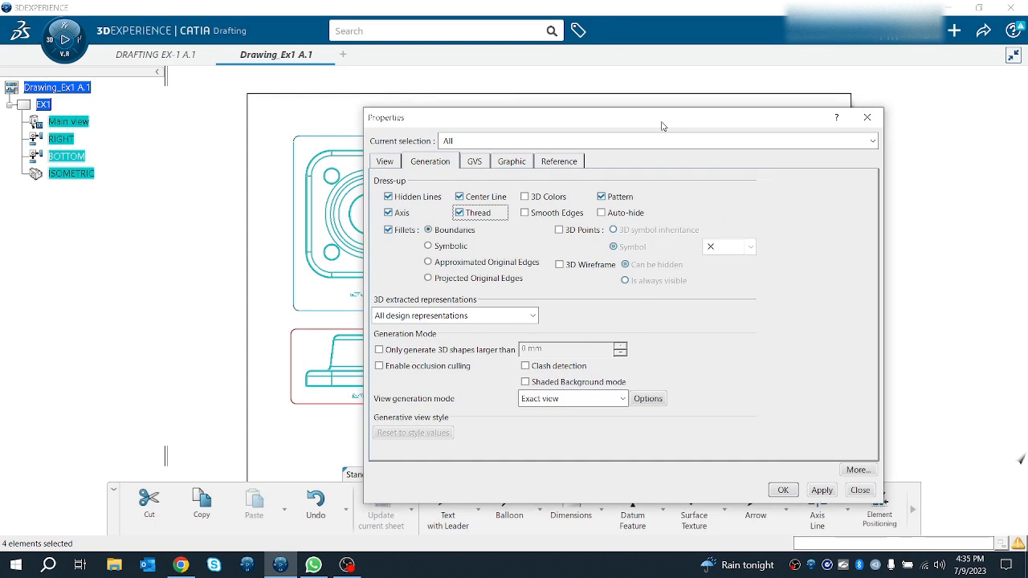
pyautogui.click(821, 491)
pyautogui.click(783, 490)
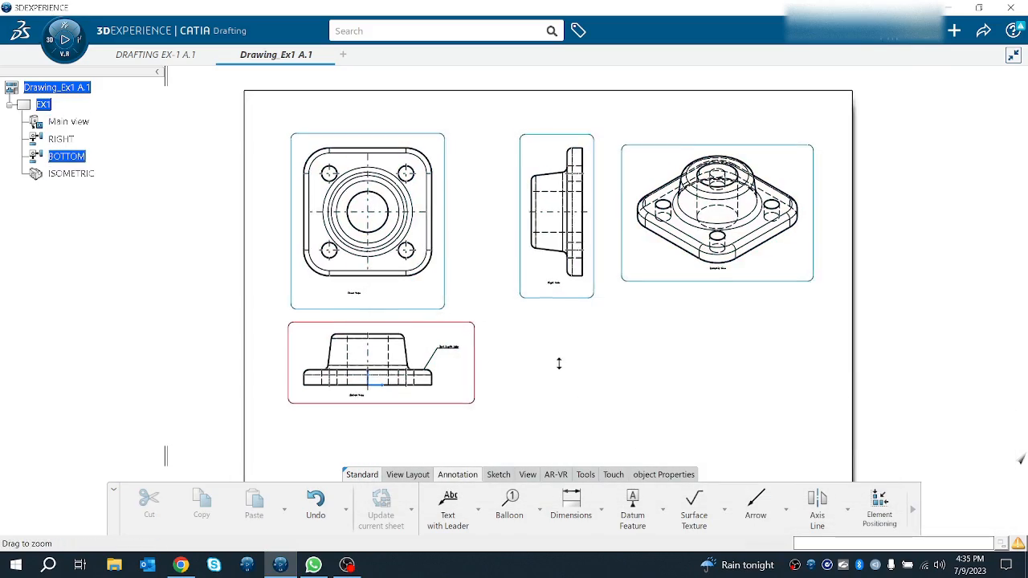
# Disable Hidden Lines in the ISOMETRIC view's generation properties and confirm.
pyautogui.moveTo(559, 364)
pyautogui.keyDown('ctrl'); pyautogui.mouseDown(button='middle')
pyautogui.moveTo(505, 304)
pyautogui.moveTo(472, 345)
pyautogui.mouseUp(button='middle'); pyautogui.keyUp('ctrl')
pyautogui.moveTo(488, 291); pyautogui.dragTo(454, 255, button='middle')
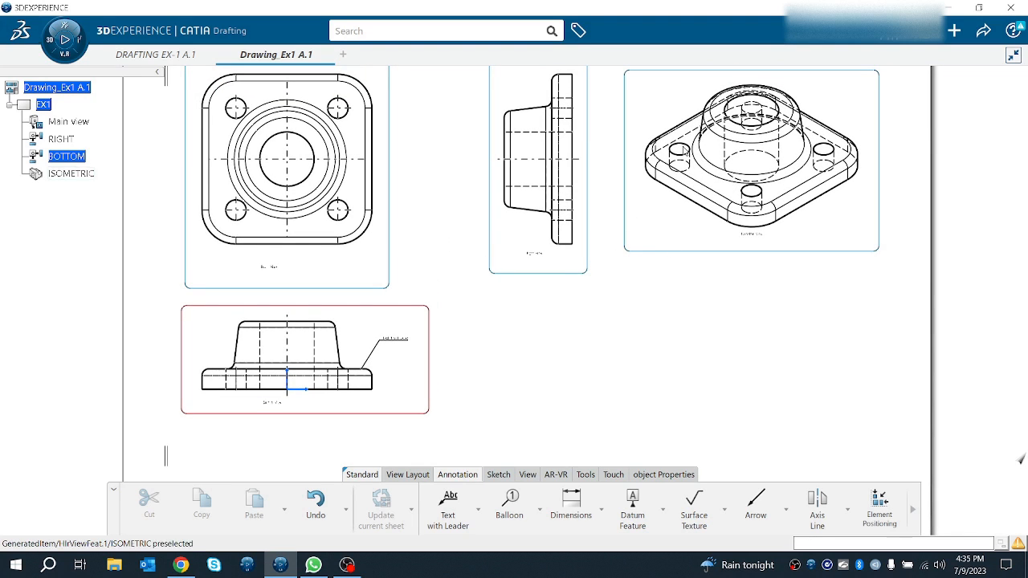
pyautogui.rightClick(72, 175)
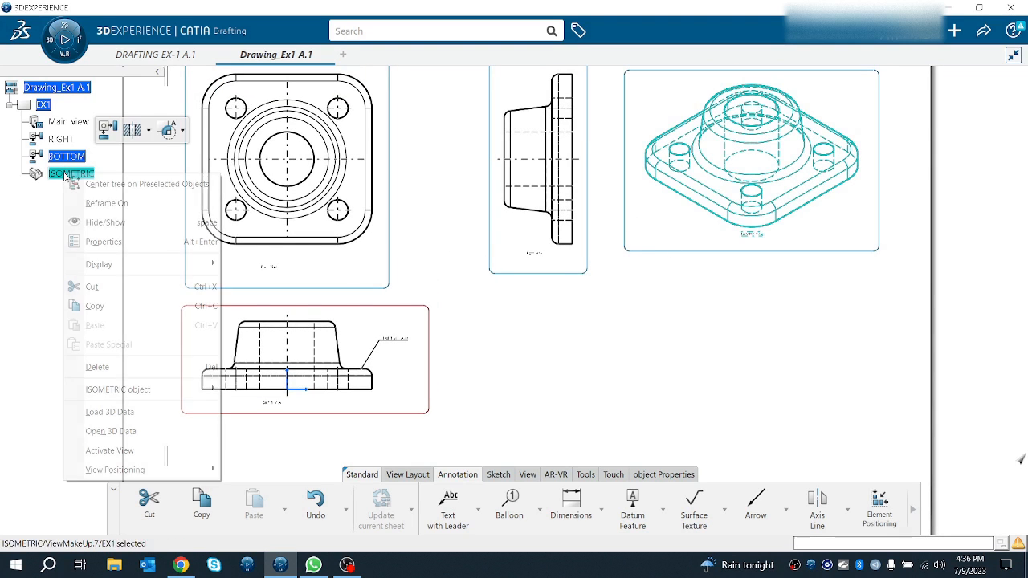
pyautogui.click(90, 239)
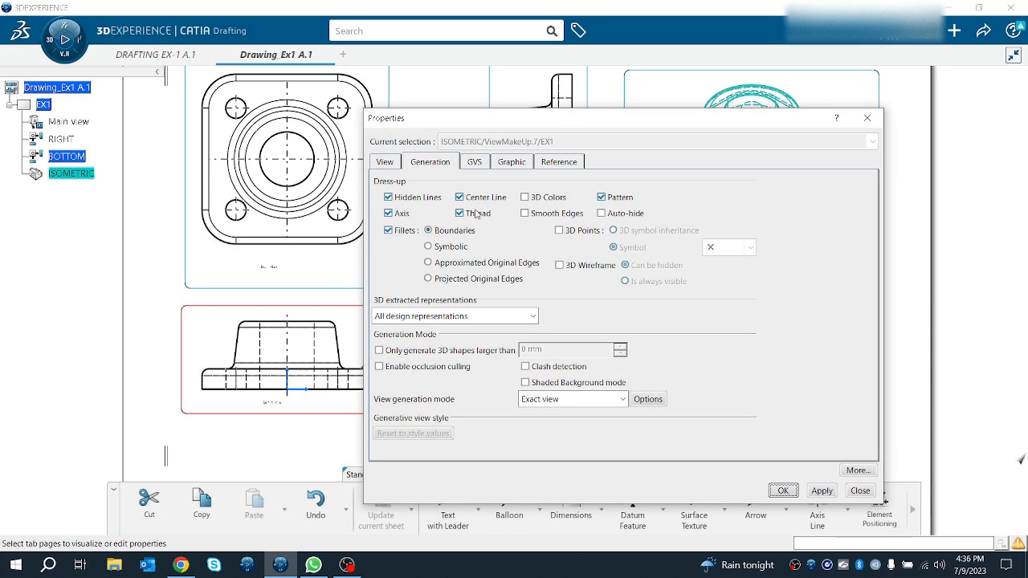
pyautogui.click(406, 198)
pyautogui.click(816, 493)
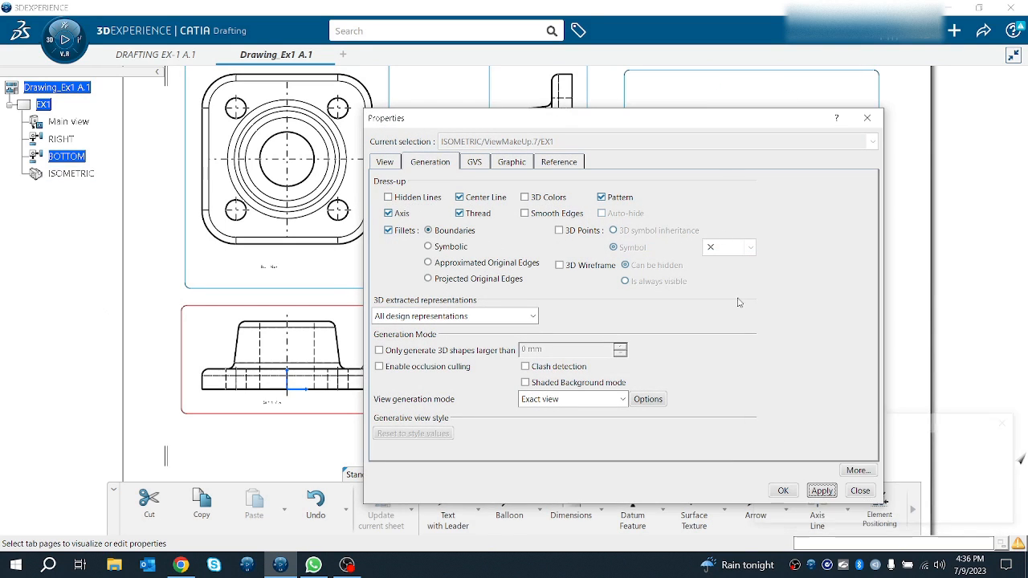
pyautogui.moveTo(717, 130); pyautogui.dragTo(596, 132)
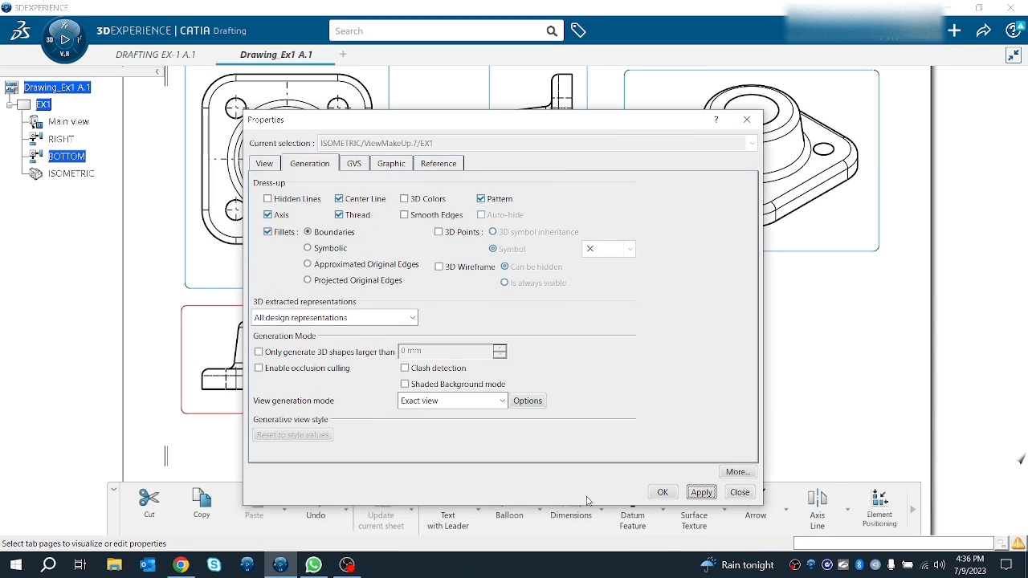
pyautogui.click(673, 494)
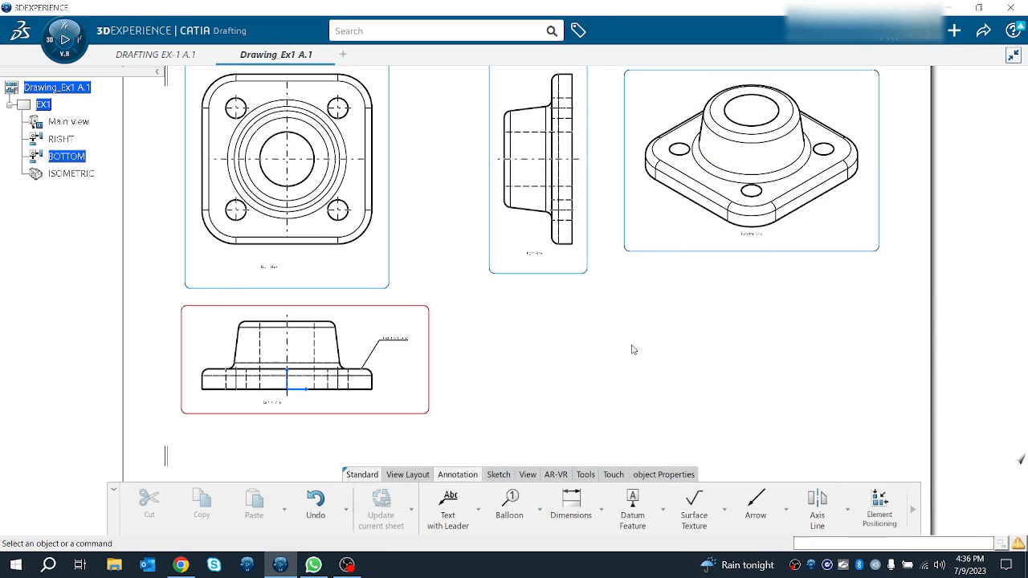
# Insert a table of 8 columns and 14 rows beside the BOTTOM view, below the right view.
pyautogui.moveTo(506, 367); pyautogui.dragTo(555, 358, button='middle')
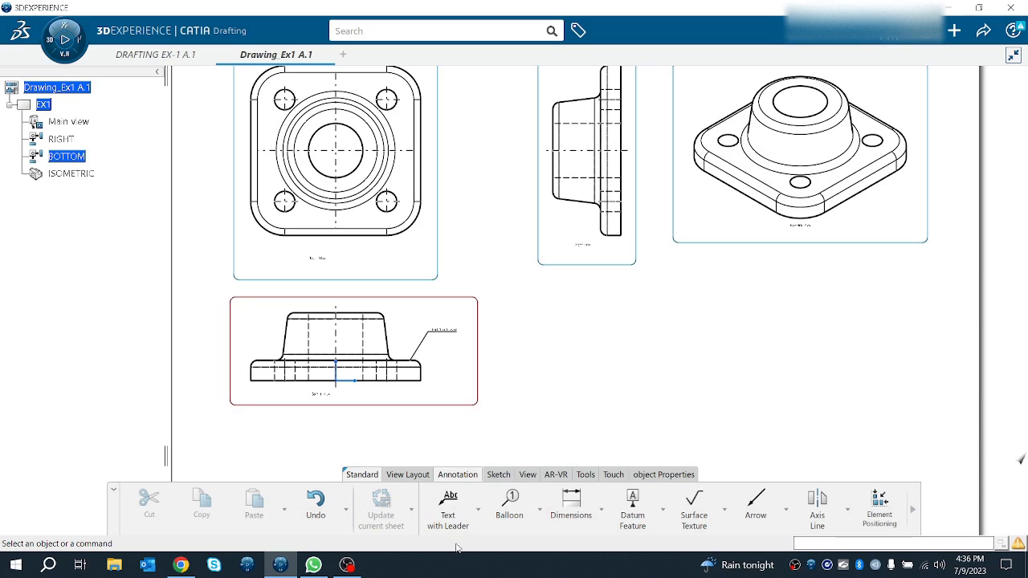
pyautogui.click(539, 509)
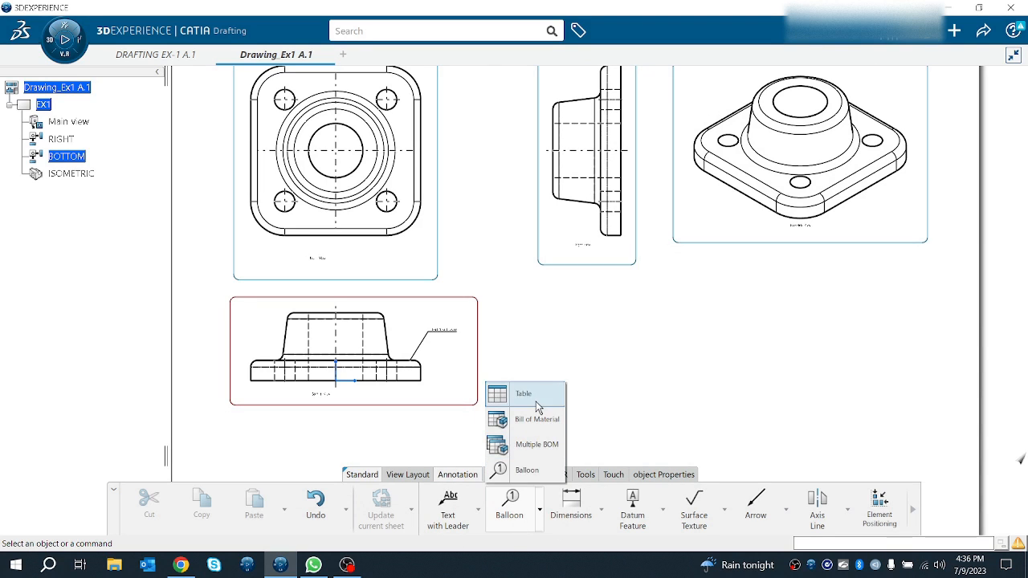
pyautogui.click(496, 391)
pyautogui.click(592, 321)
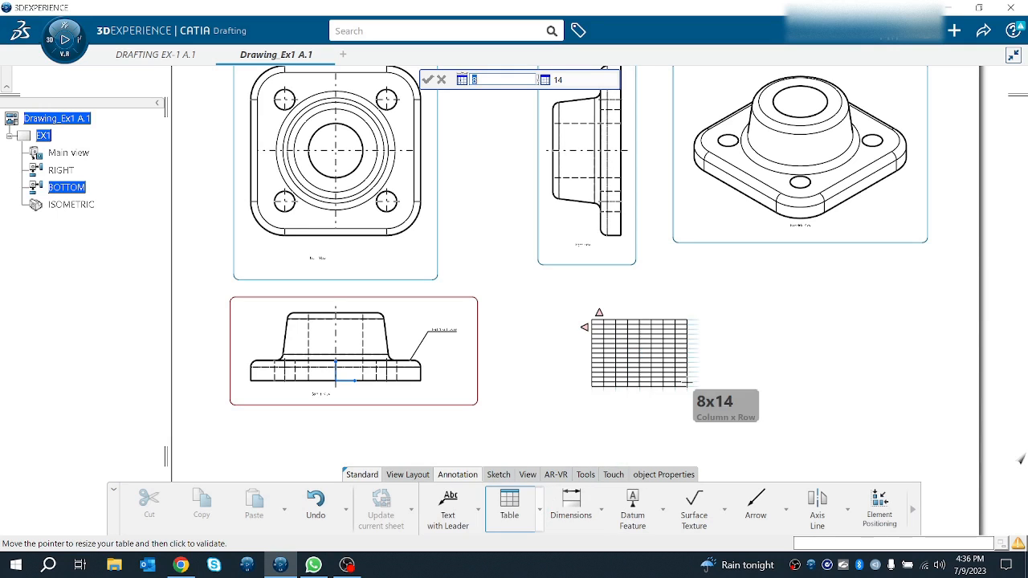
pyautogui.click(687, 388)
# Open the new table for editing, select cells in its first row and leave the editing mode.
pyautogui.moveTo(618, 400); pyautogui.dragTo(631, 320, button='middle')
pyautogui.doubleClick(760, 361)
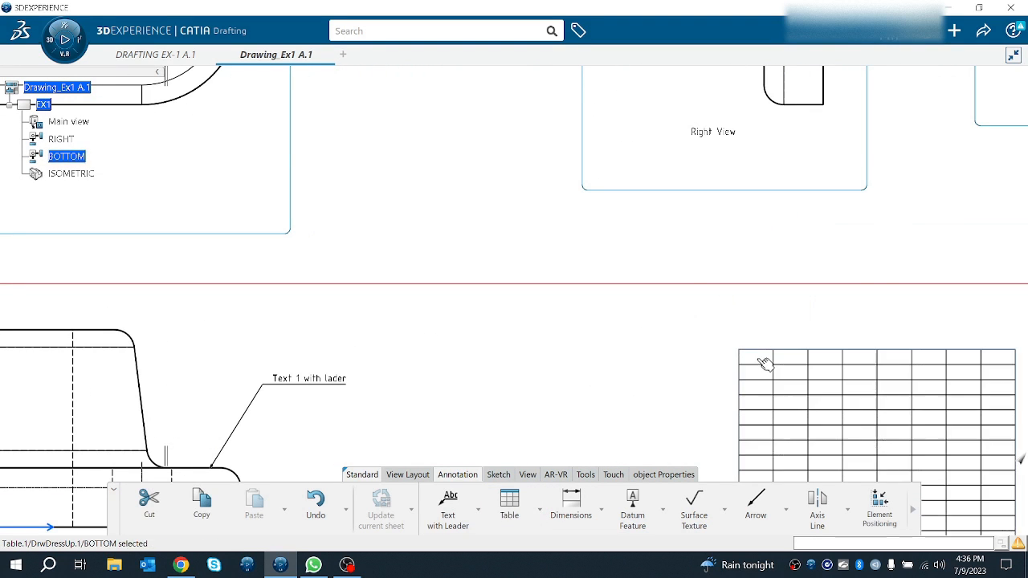
pyautogui.click(802, 361)
pyautogui.click(838, 359)
pyautogui.click(662, 337)
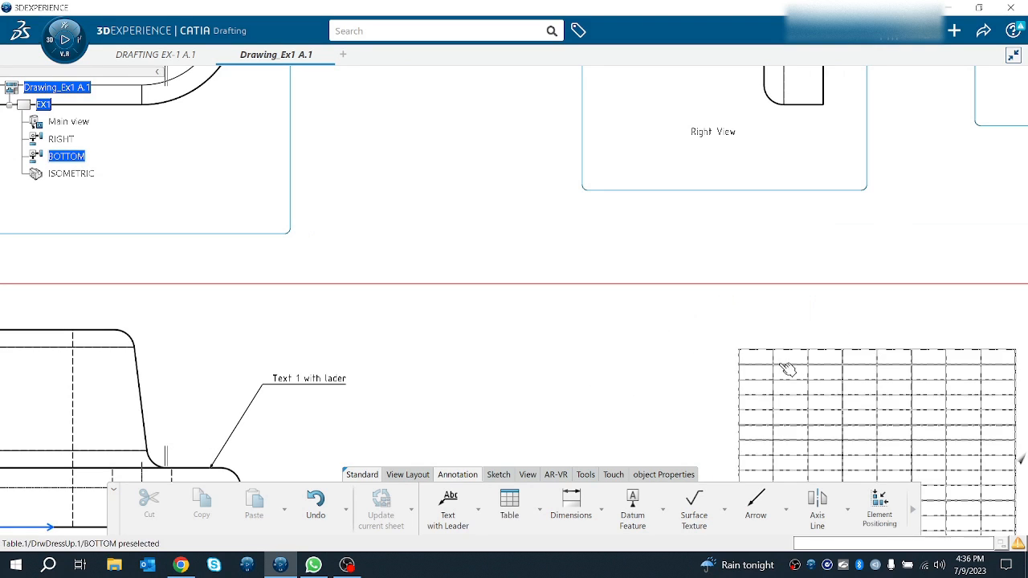
# Delete the empty table beside the BOTTOM view.
pyautogui.moveTo(708, 360); pyautogui.dragTo(695, 413, button='middle')
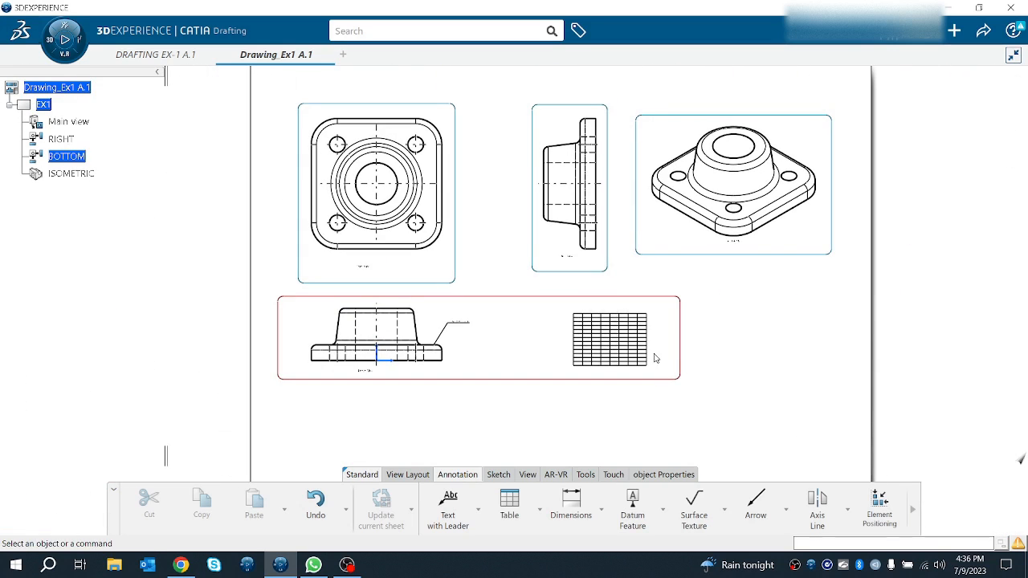
pyautogui.rightClick(619, 336)
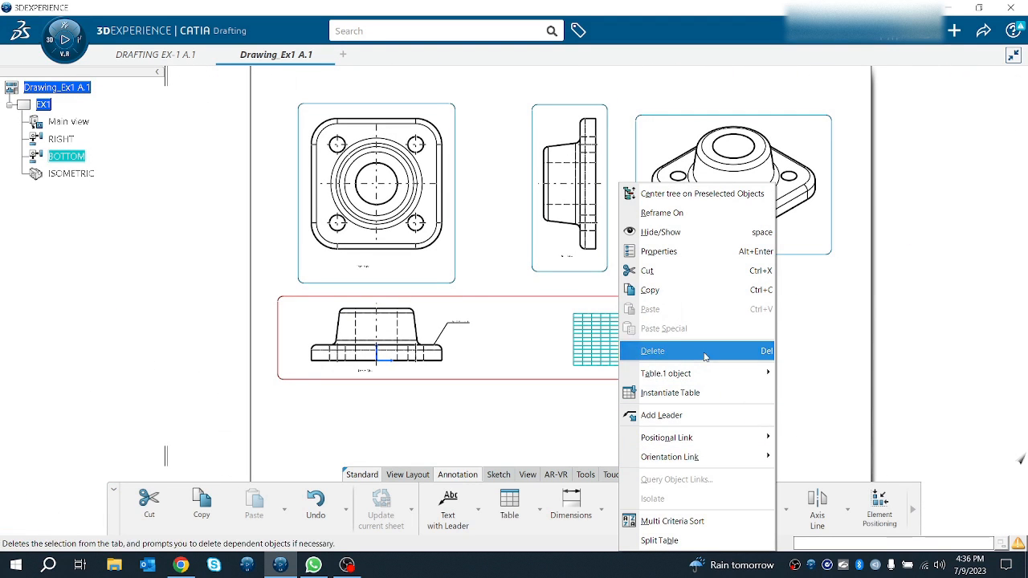
pyautogui.click(667, 351)
# Insert a bill of material in the Default style beside the BOTTOM view, below the right view, and open it for editing.
pyautogui.click(539, 504)
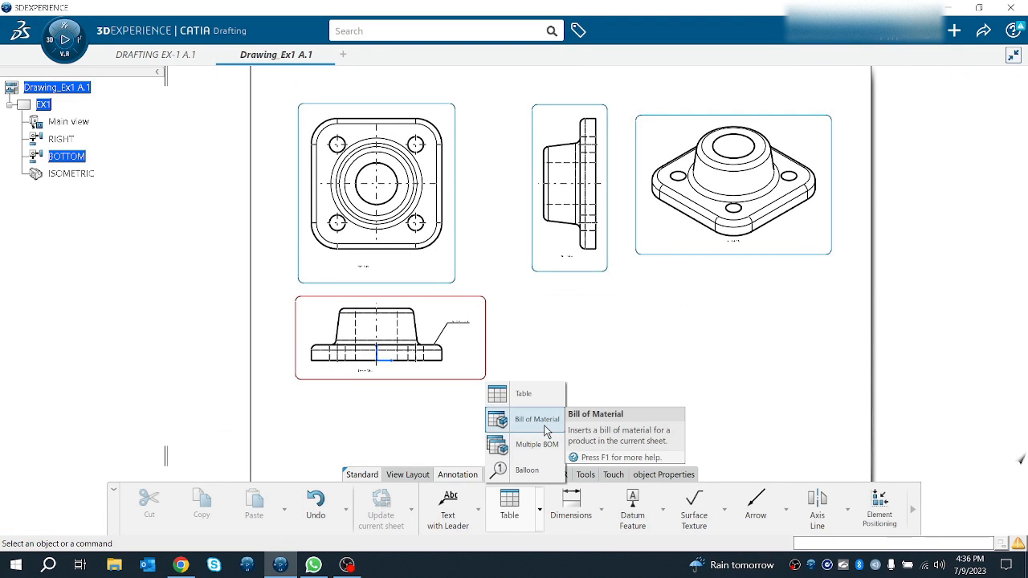
pyautogui.click(526, 420)
pyautogui.click(622, 326)
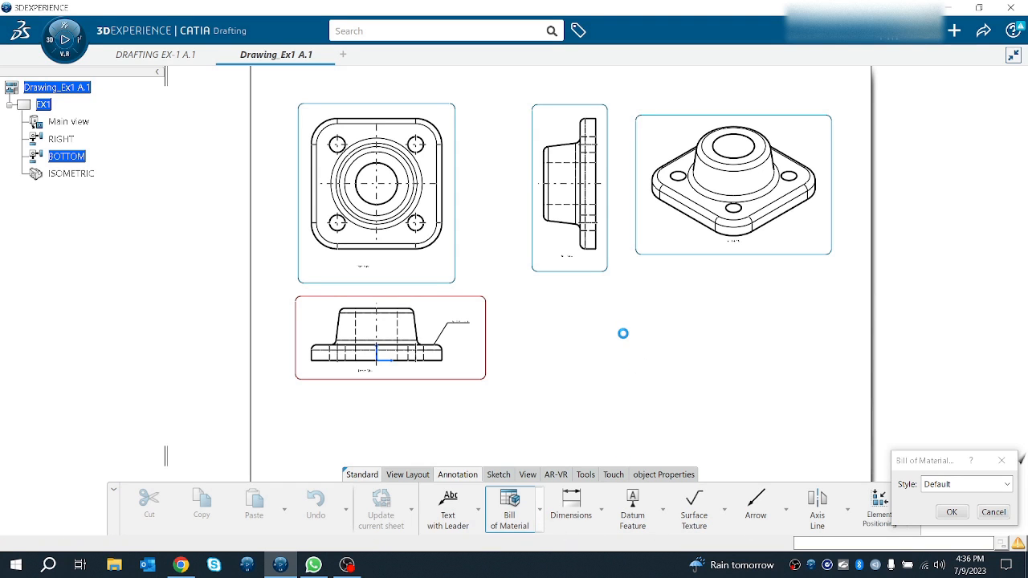
pyautogui.keyDown('ctrl'); pyautogui.moveTo(659, 366); pyautogui.dragTo(671, 249, button='middle'); pyautogui.keyUp('ctrl')
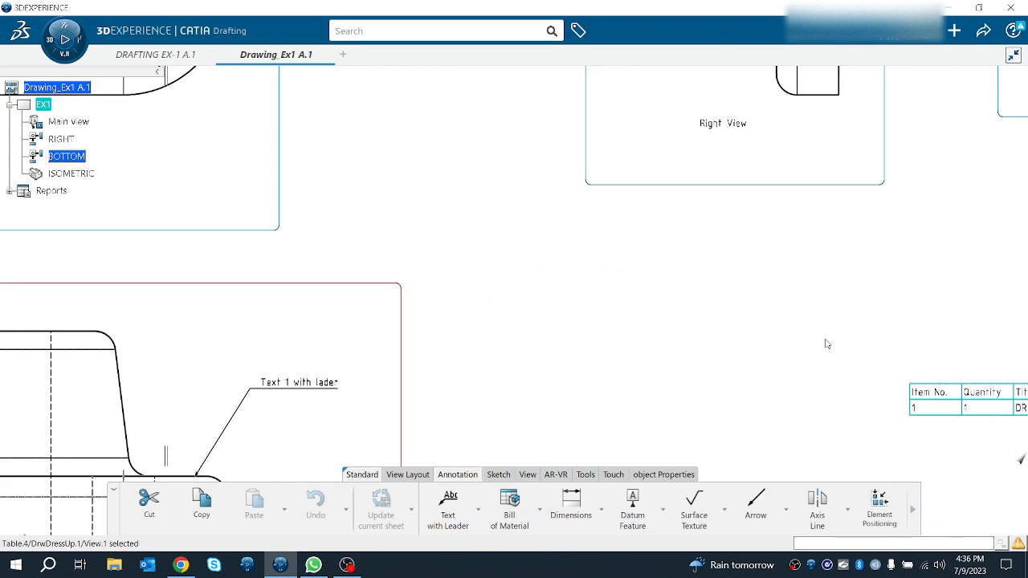
pyautogui.moveTo(823, 346); pyautogui.dragTo(406, 343, button='middle')
pyautogui.moveTo(769, 382)
pyautogui.mouseDown(button='middle')
pyautogui.moveTo(600, 301)
pyautogui.moveTo(526, 312)
pyautogui.mouseUp(button='middle')
pyautogui.keyDown('ctrl'); pyautogui.moveTo(548, 275); pyautogui.dragTo(537, 313, button='middle'); pyautogui.keyUp('ctrl')
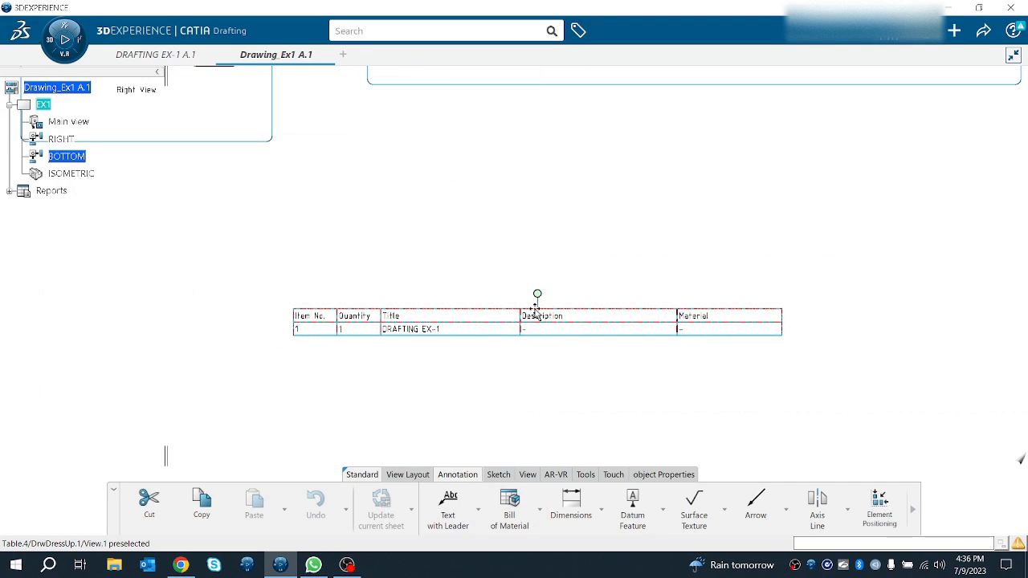
pyautogui.click(486, 334)
pyautogui.doubleClick(494, 335)
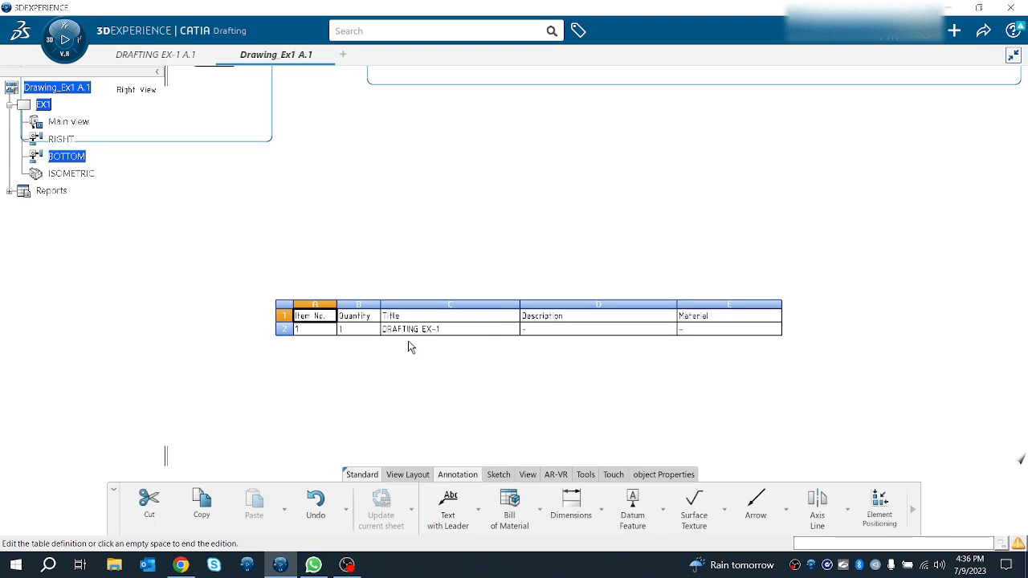
pyautogui.press('XF86AudioLowerVolume')
pyautogui.press('XF86AudioLowerVolume')
pyautogui.press('XF86AudioLowerVolume')
pyautogui.press('XF86AudioLowerVolume')
pyautogui.press('XF86AudioLowerVolume')
pyautogui.press('XF86AudioLowerVolume')
pyautogui.press('XF86AudioLowerVolume')
pyautogui.press('XF86AudioLowerVolume')
pyautogui.press('XF86AudioLowerVolume')
pyautogui.press('XF86AudioLowerVolume')
pyautogui.press('XF86AudioLowerVolume')
pyautogui.press('XF86AudioLowerVolume')
pyautogui.press('XF86AudioLowerVolume')
pyautogui.press('XF86AudioLowerVolume')
pyautogui.press('XF86AudioLowerVolume')
pyautogui.press('XF86AudioLowerVolume')
pyautogui.press('XF86AudioLowerVolume')
pyautogui.press('XF86AudioLowerVolume')
pyautogui.press('XF86AudioLowerVolume')
pyautogui.press('XF86AudioLowerVolume')
pyautogui.press('XF86AudioLowerVolume')
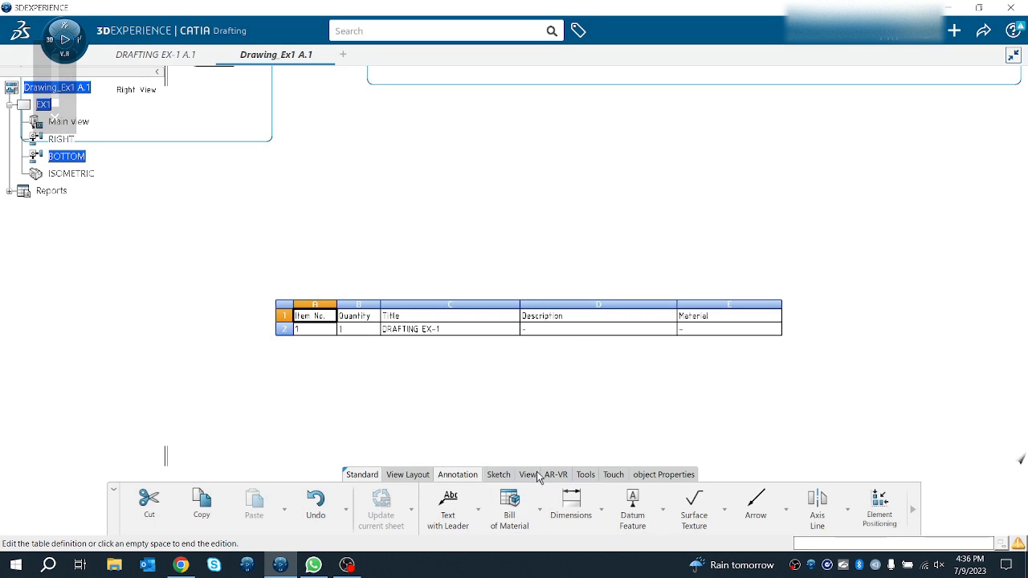
pyautogui.click(939, 565)
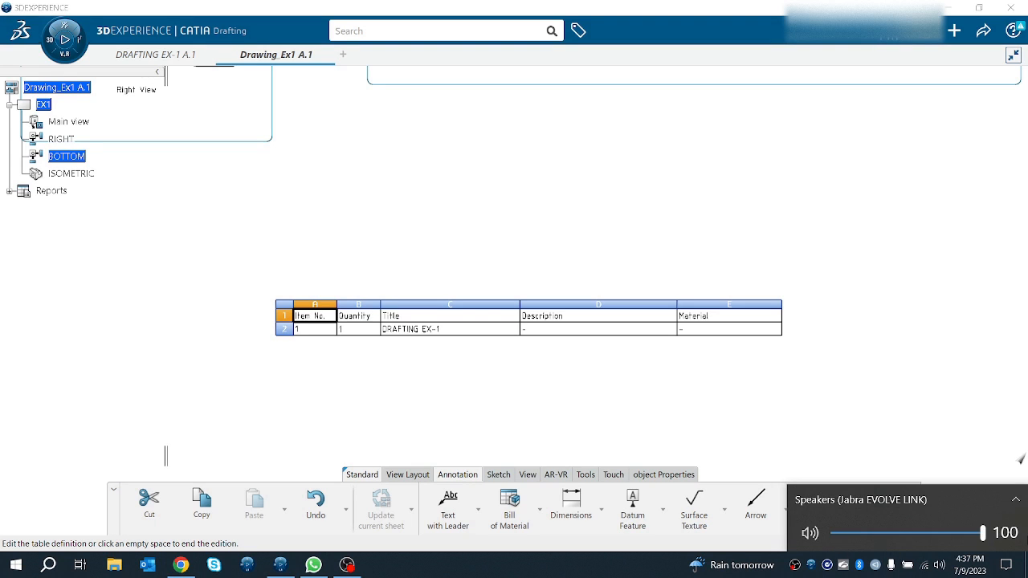
# Leave the table editing and place a balloon below the BOTTOM view, with its leader attached to the base edge near the flange's right end.
pyautogui.click(454, 387)
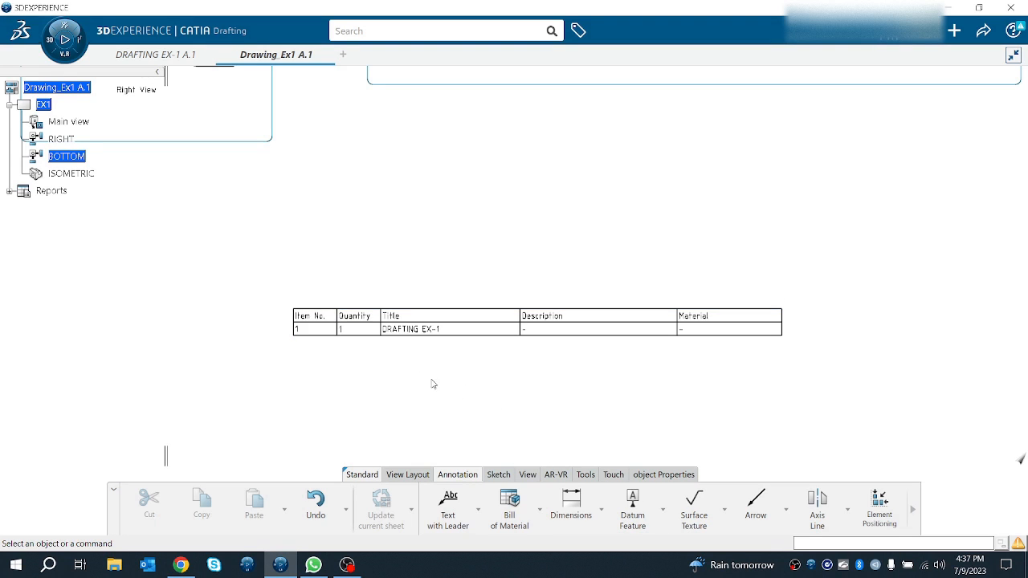
pyautogui.click(539, 515)
pyautogui.click(527, 469)
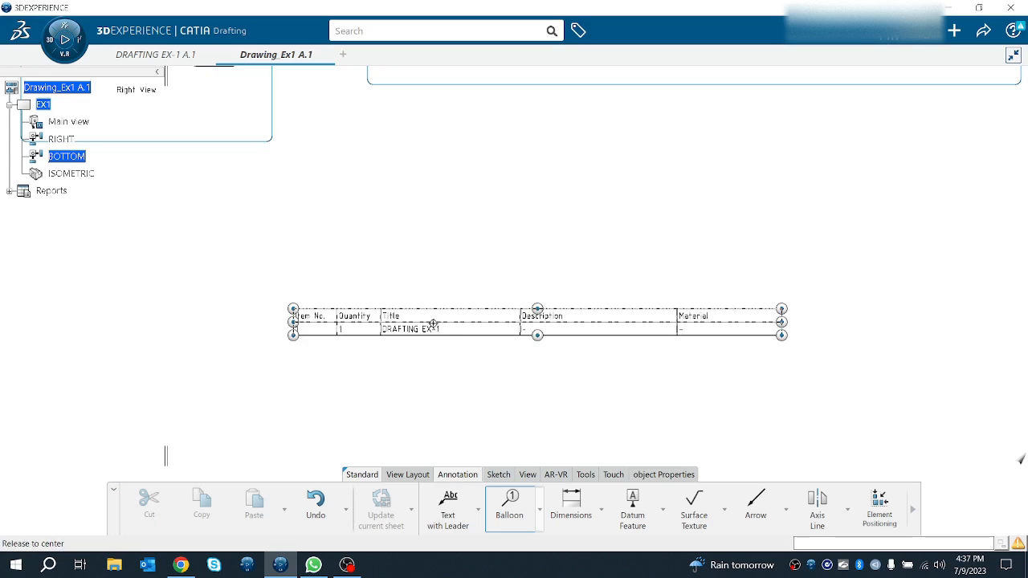
pyautogui.moveTo(433, 323); pyautogui.dragTo(453, 418, button='middle')
pyautogui.moveTo(421, 356); pyautogui.dragTo(485, 480, button='middle')
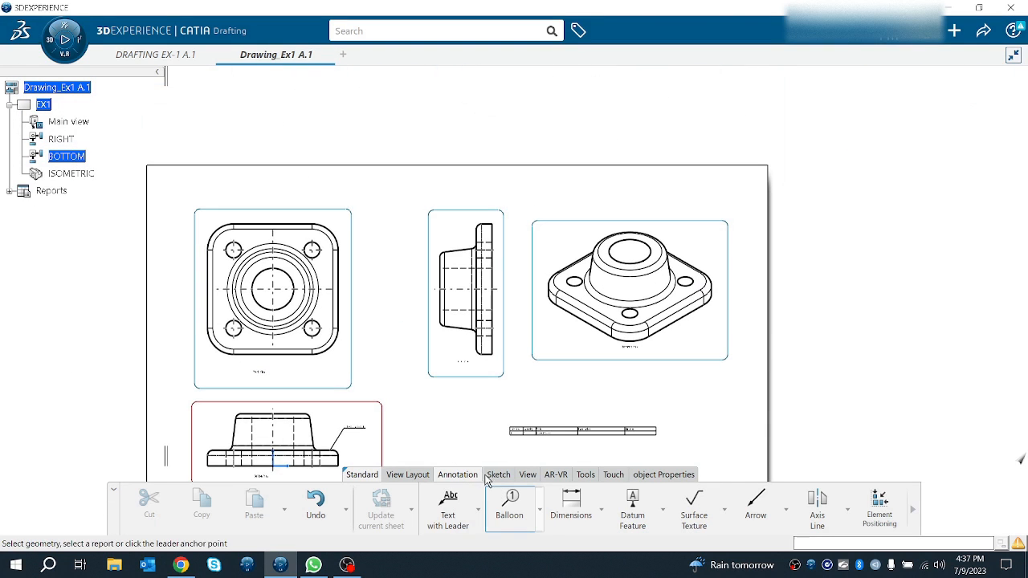
pyautogui.click(335, 466)
pyautogui.moveTo(370, 428); pyautogui.dragTo(337, 232, button='middle')
pyautogui.click(332, 343)
pyautogui.click(304, 351)
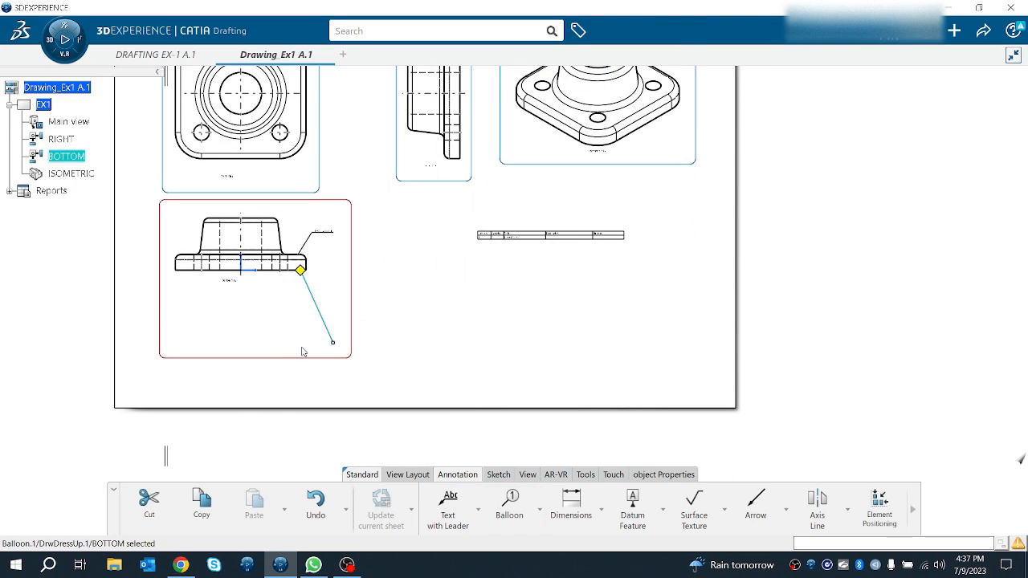
pyautogui.moveTo(301, 356); pyautogui.dragTo(315, 285, button='middle')
pyautogui.moveTo(48, 474)
pyautogui.mouseDown(button='middle')
pyautogui.moveTo(480, 351)
pyautogui.moveTo(537, 264)
pyautogui.moveTo(498, 430)
pyautogui.mouseUp(button='middle')
pyautogui.moveTo(447, 358); pyautogui.dragTo(459, 466, button='middle')
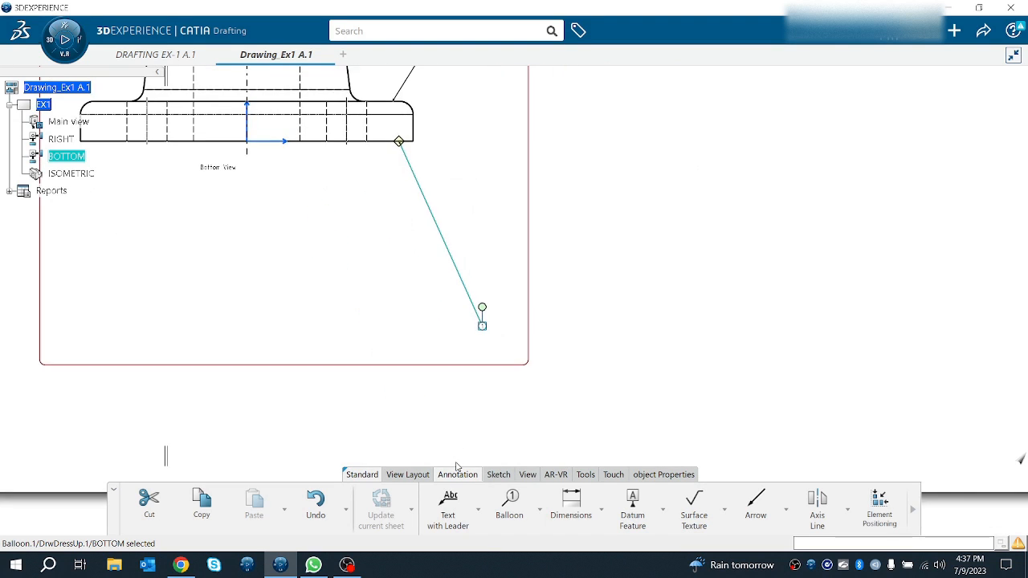
pyautogui.moveTo(551, 361); pyautogui.dragTo(508, 482, button='middle')
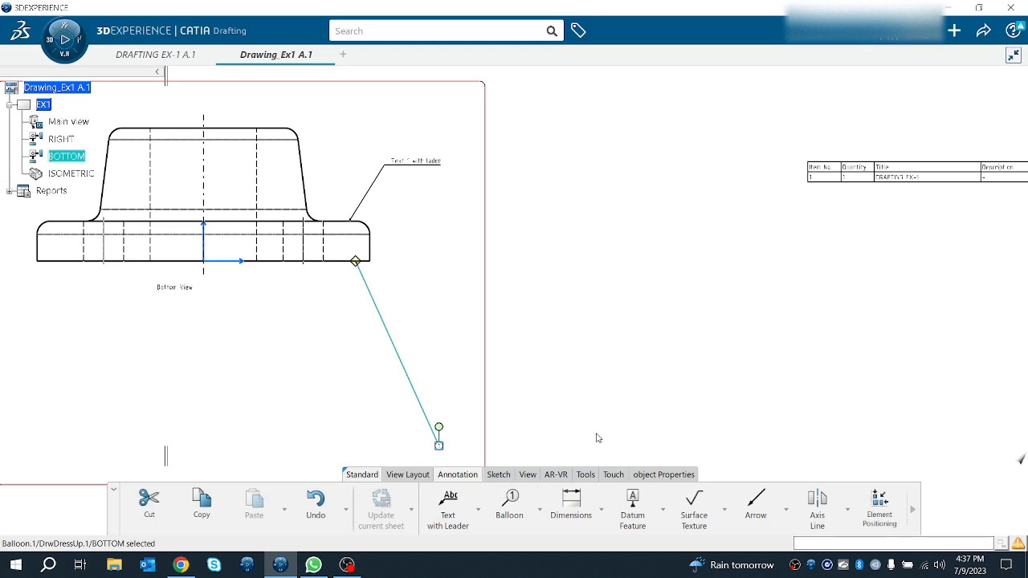
pyautogui.press('Escape')
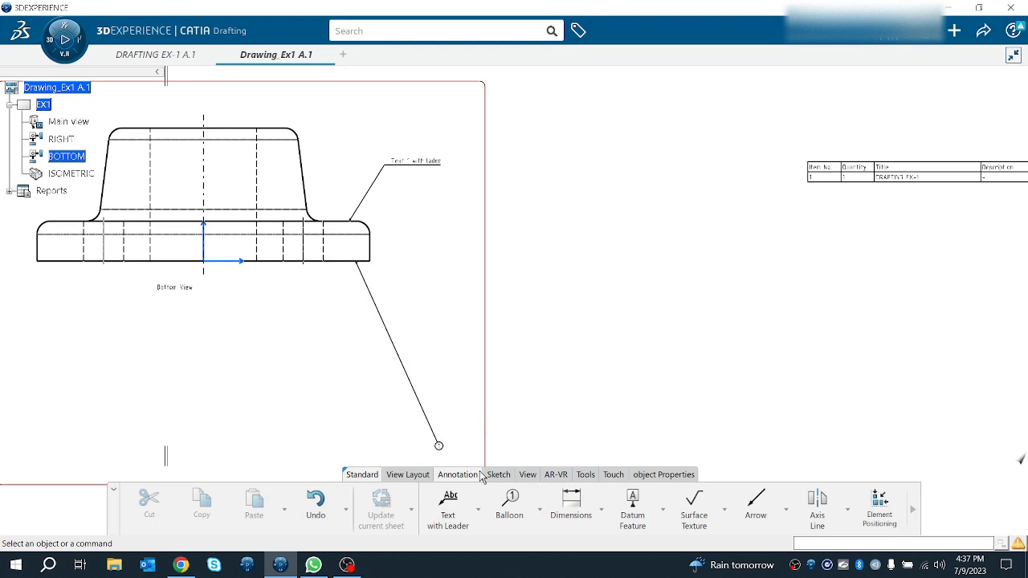
# Delete the balloon from the BOTTOM view.
pyautogui.rightClick(425, 413)
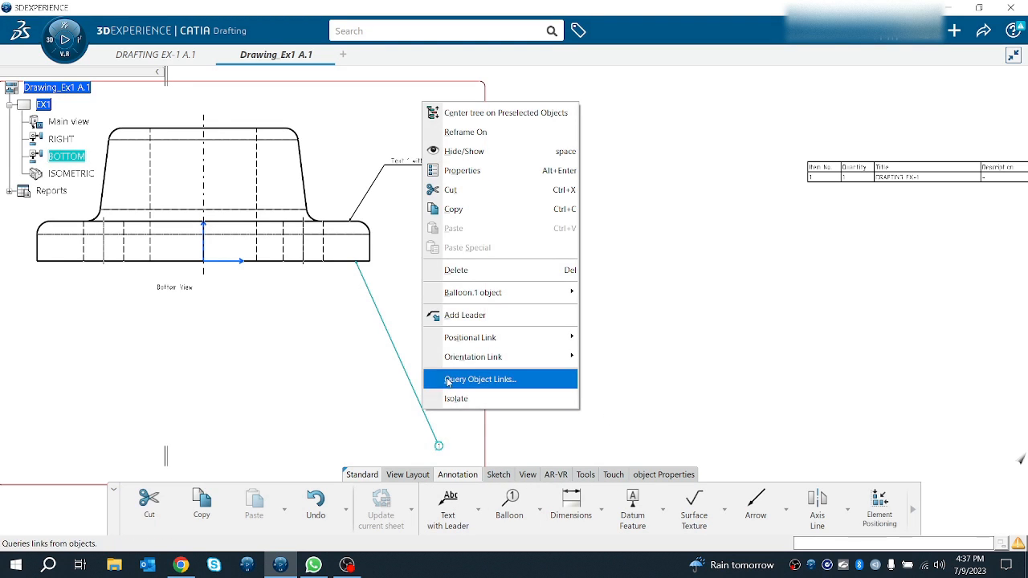
pyautogui.click(469, 271)
# Dimension the front view's overall width between its outer vertical edges, inserting "TextBefore 1" before the value, and place it below the view.
pyautogui.click(601, 509)
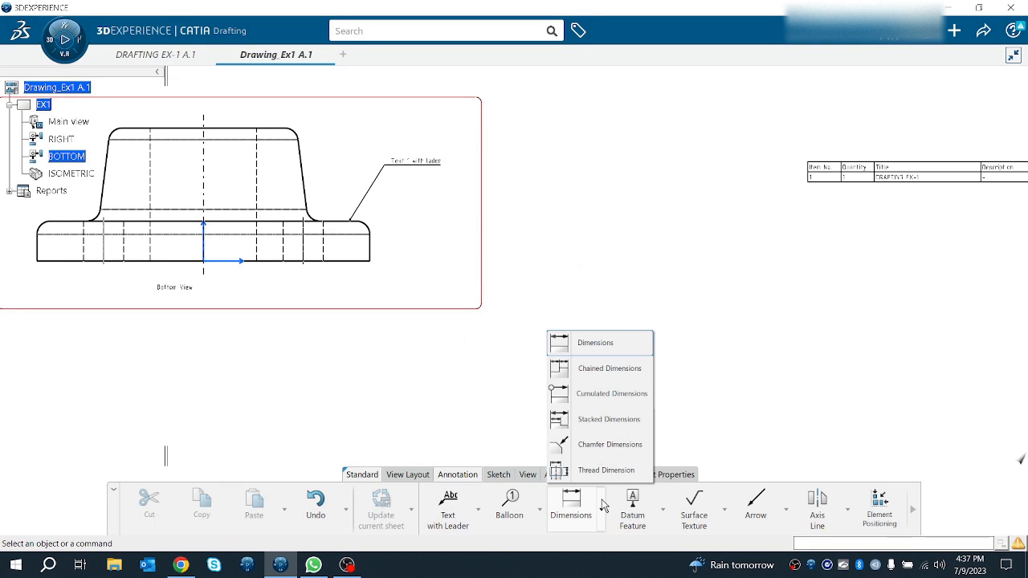
pyautogui.click(592, 342)
pyautogui.moveTo(318, 342); pyautogui.dragTo(461, 536, button='middle')
pyautogui.moveTo(437, 328); pyautogui.dragTo(443, 432, button='middle')
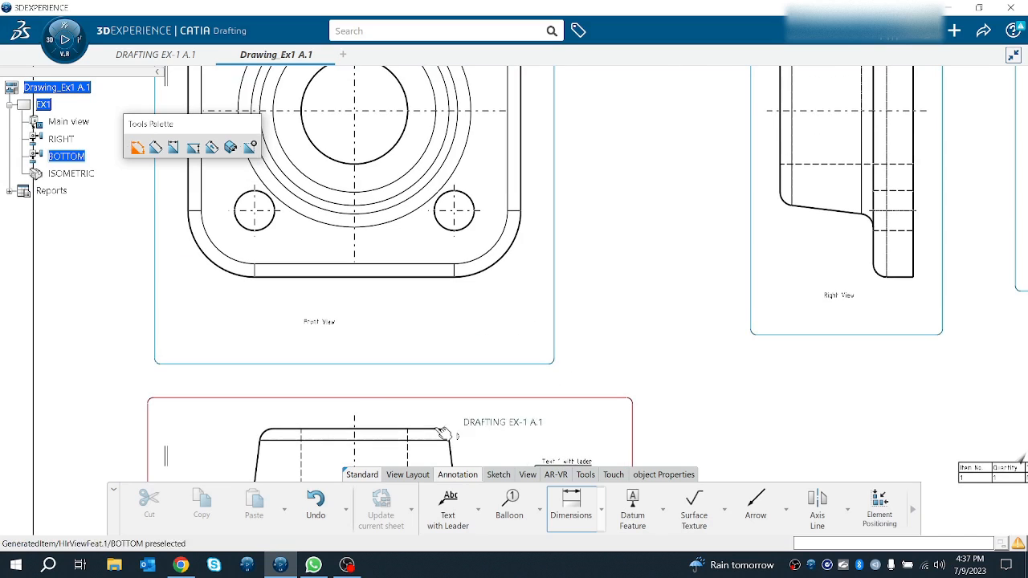
pyautogui.click(186, 207)
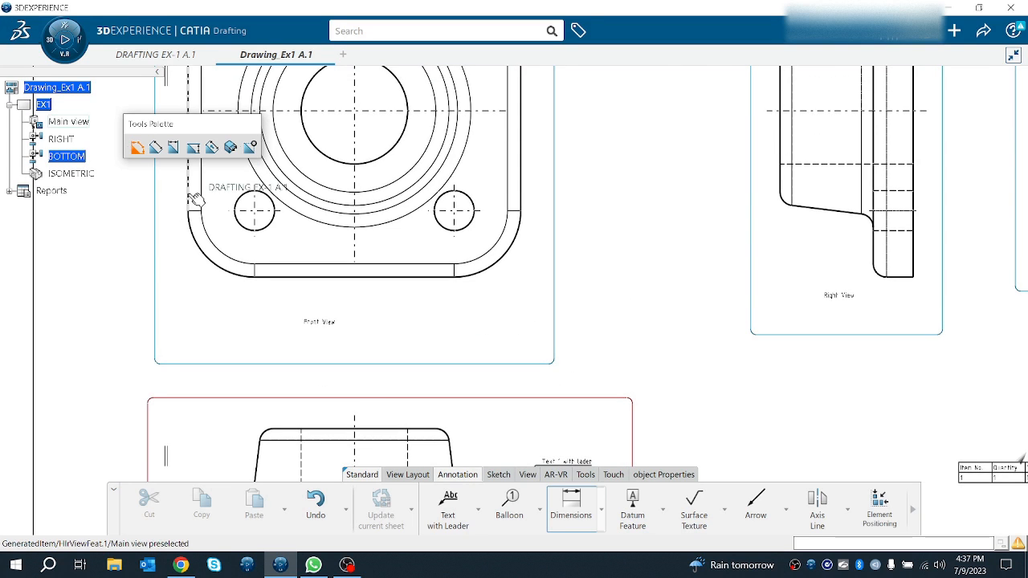
pyautogui.click(521, 193)
pyautogui.click(345, 363)
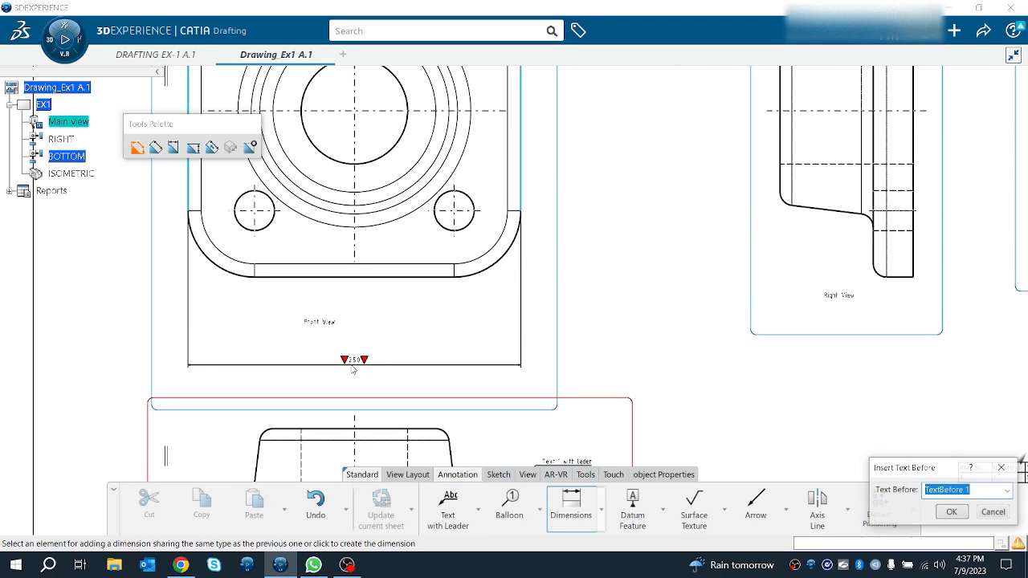
pyautogui.click(951, 512)
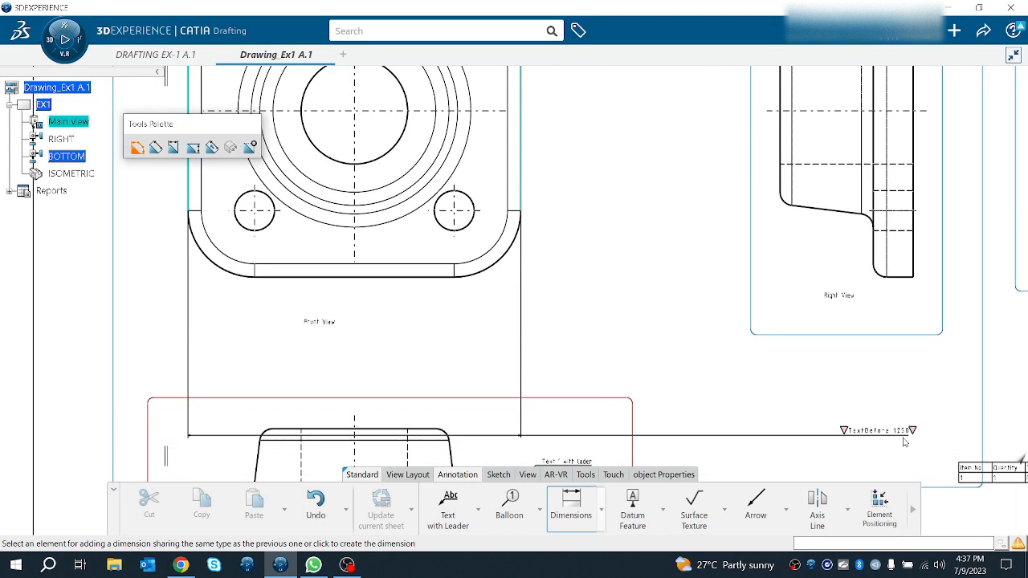
pyautogui.click(388, 345)
# Review the Dimension Value settings of the front view's width dimension and close them without changing the value.
pyautogui.doubleClick(336, 344)
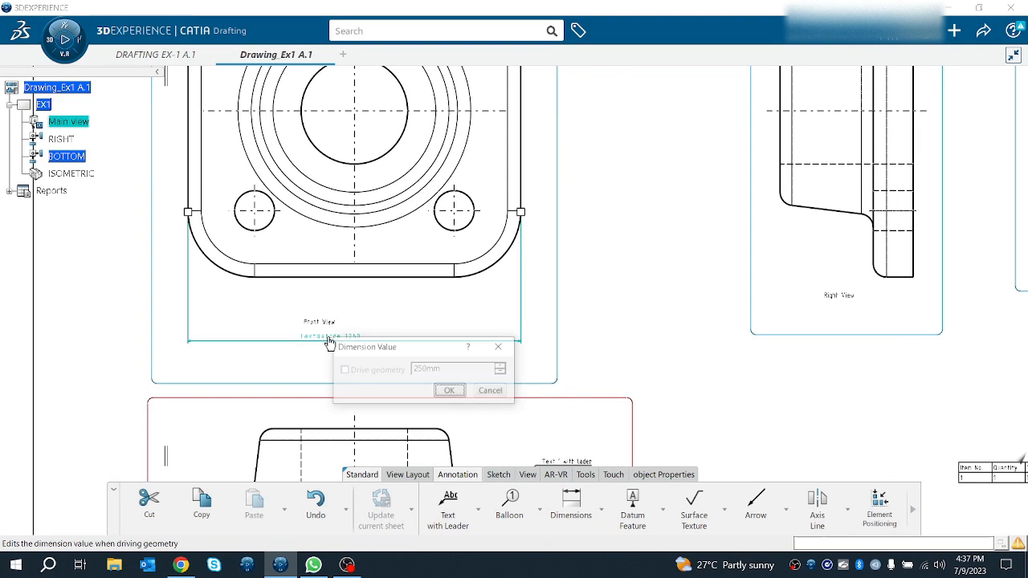
pyautogui.click(450, 391)
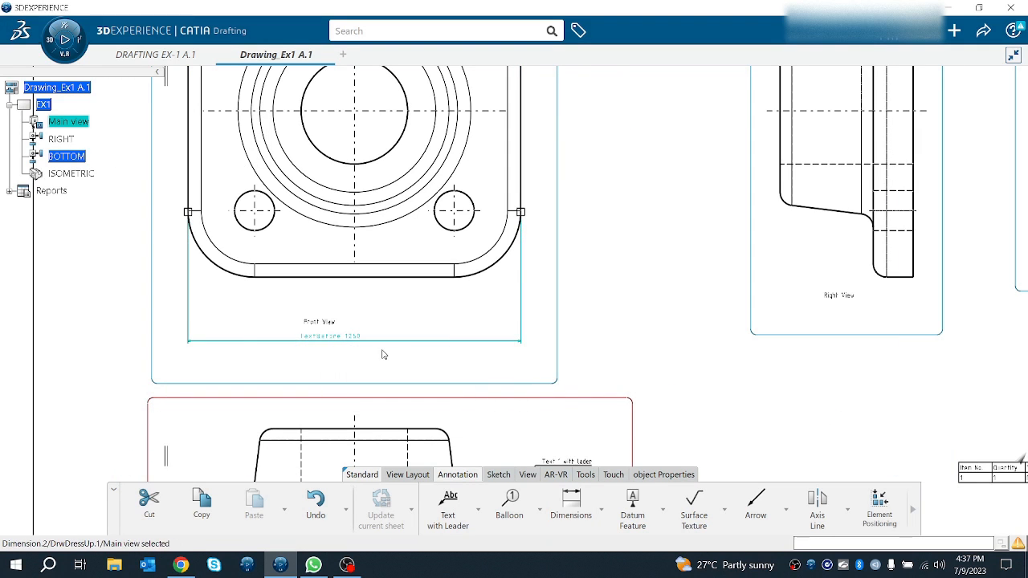
pyautogui.doubleClick(363, 339)
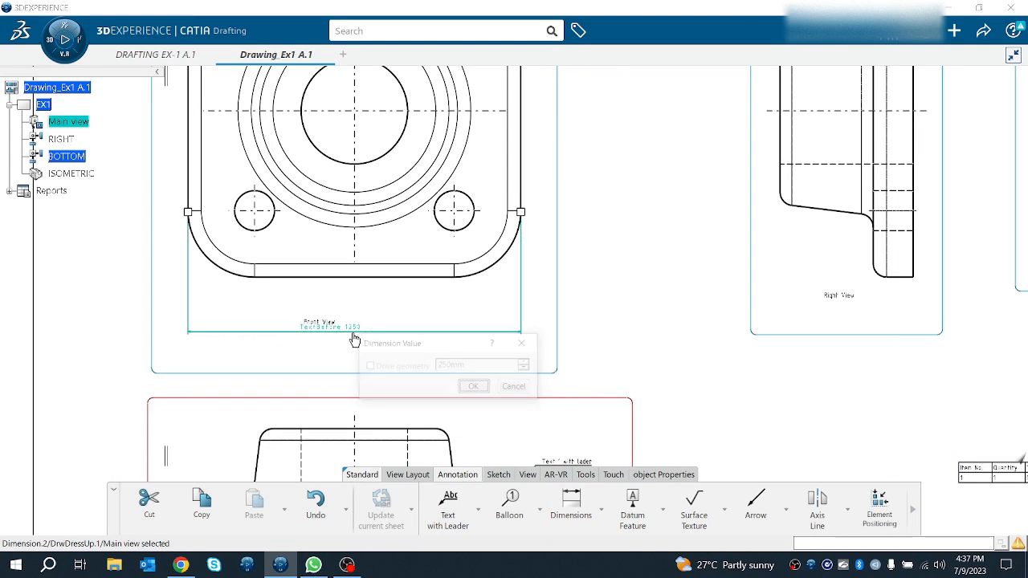
pyautogui.click(518, 387)
# Delete the width dimension carrying the "TextBefore 1" text from the front view.
pyautogui.click(383, 335)
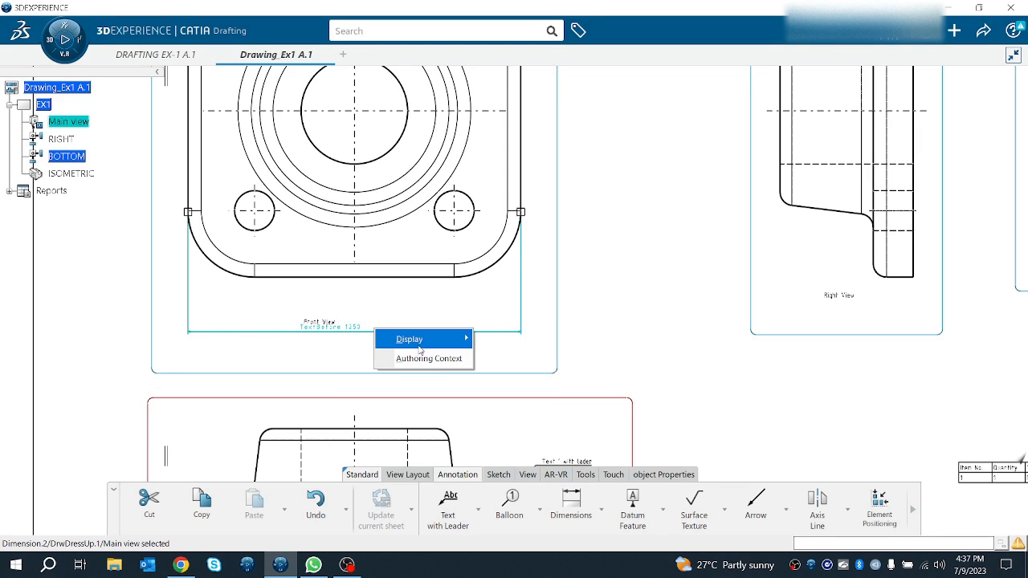
pyautogui.rightClick(384, 330)
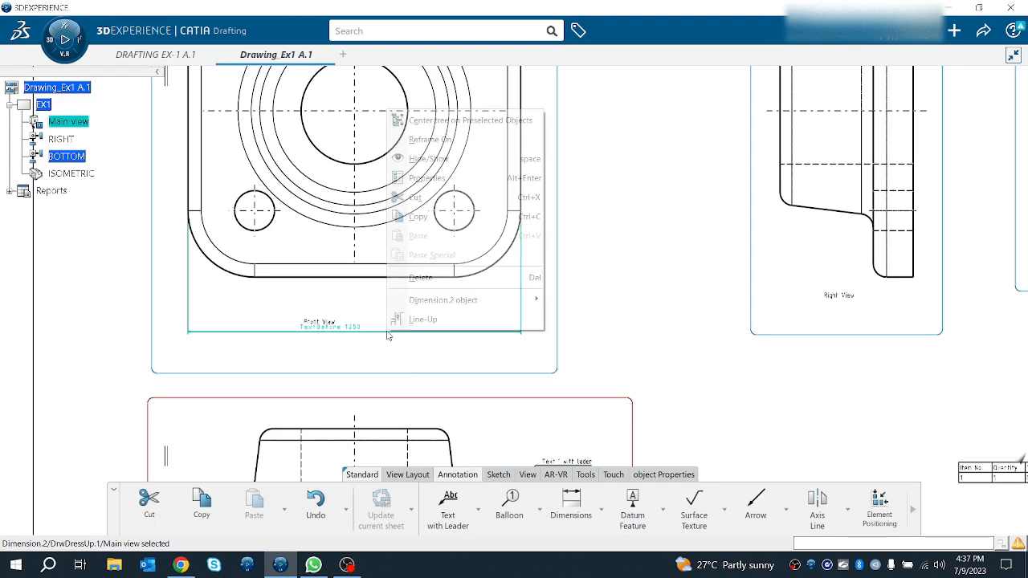
pyautogui.click(441, 299)
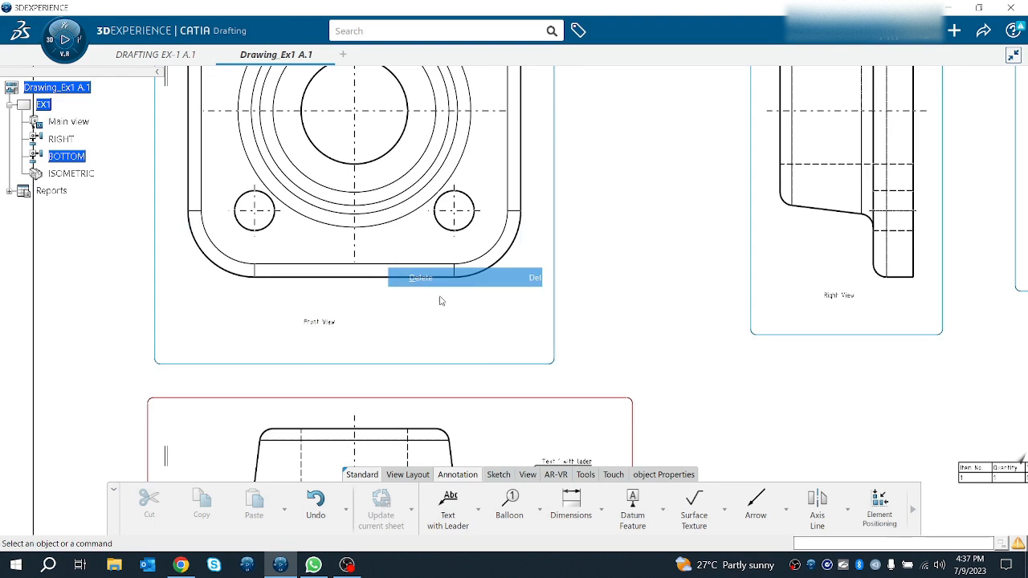
# Dimension the front view's overall width between its outer vertical edges, without added text, and place it just below the flange.
pyautogui.click(571, 502)
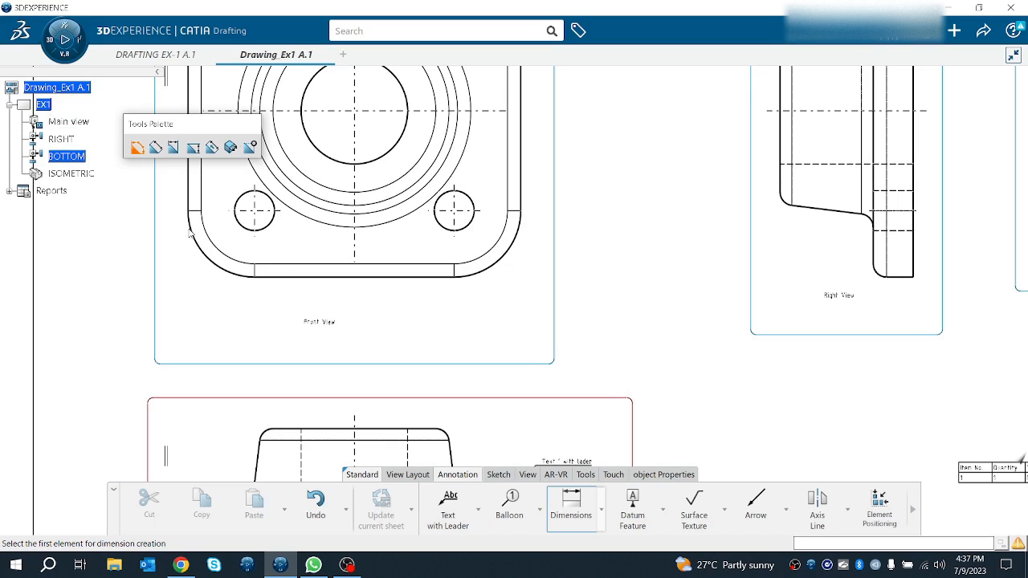
pyautogui.click(189, 190)
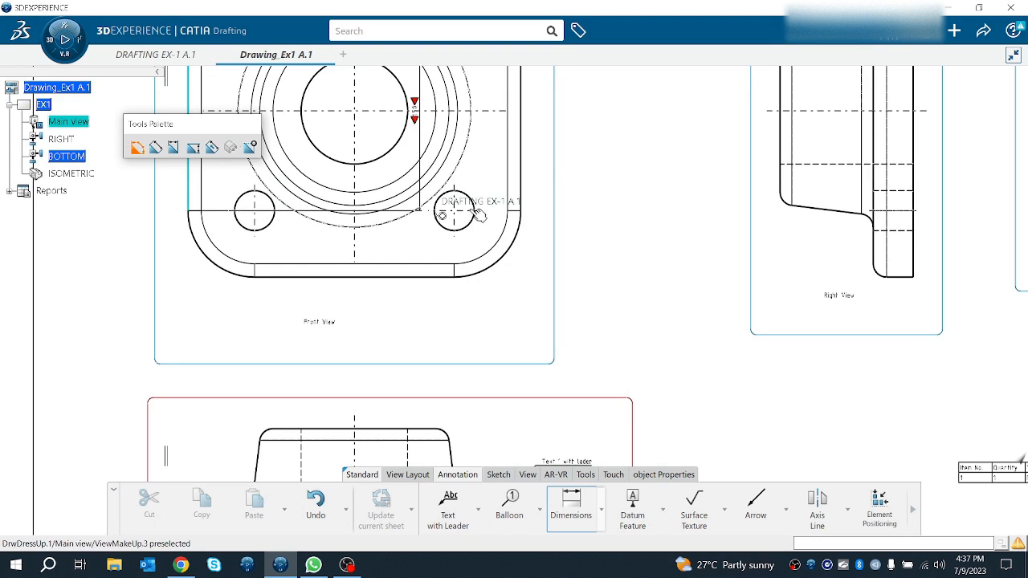
pyautogui.click(522, 196)
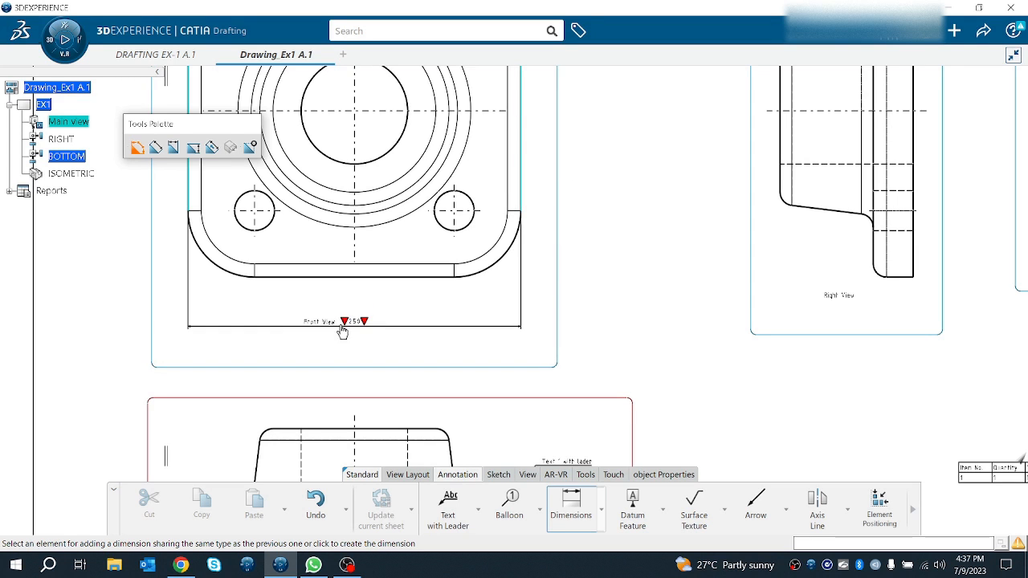
pyautogui.click(375, 320)
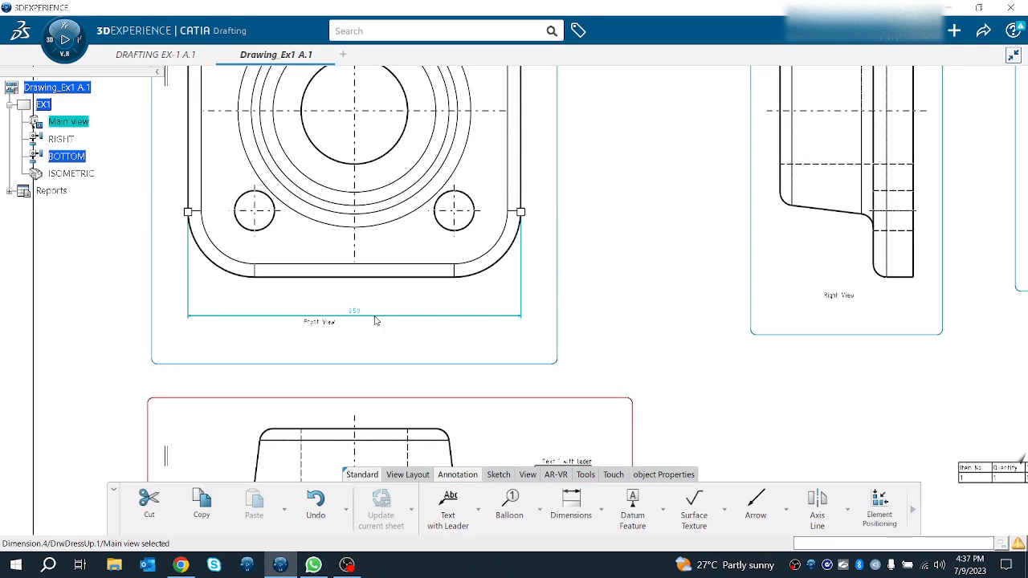
pyautogui.click(422, 337)
# Add chained dimensions across the bottom view's base, from its left outer edge through the left hole's lines and centre axis to the bore's right hidden edge.
pyautogui.moveTo(396, 347)
pyautogui.mouseDown(button='middle')
pyautogui.moveTo(436, 262)
pyautogui.moveTo(487, 214)
pyautogui.moveTo(479, 318)
pyautogui.moveTo(443, 282)
pyautogui.moveTo(411, 203)
pyautogui.mouseUp(button='middle')
pyautogui.click(600, 507)
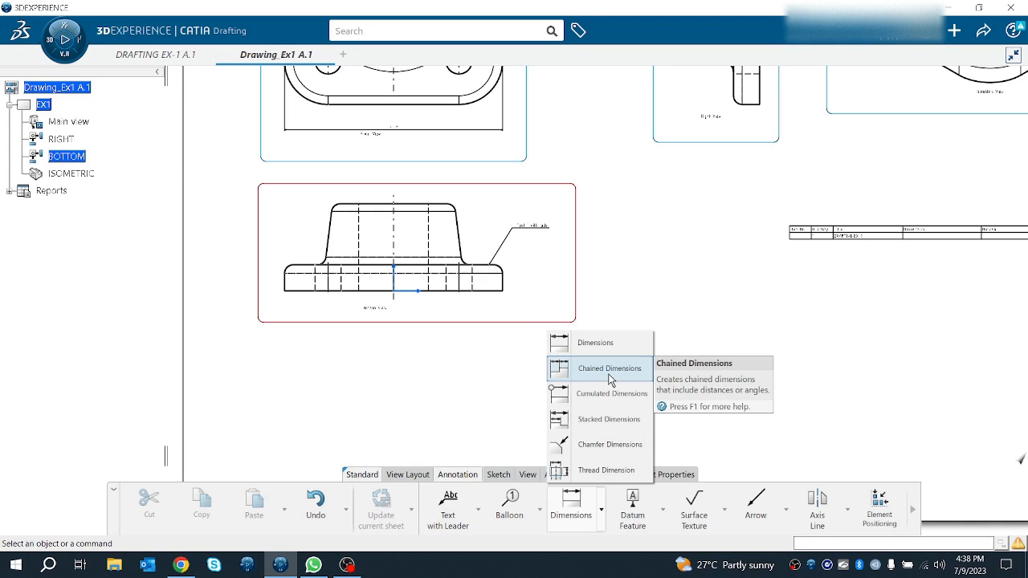
pyautogui.click(609, 374)
pyautogui.moveTo(400, 390)
pyautogui.mouseDown(button='middle')
pyautogui.moveTo(437, 326)
pyautogui.moveTo(573, 391)
pyautogui.moveTo(565, 310)
pyautogui.moveTo(587, 299)
pyautogui.mouseUp(button='middle')
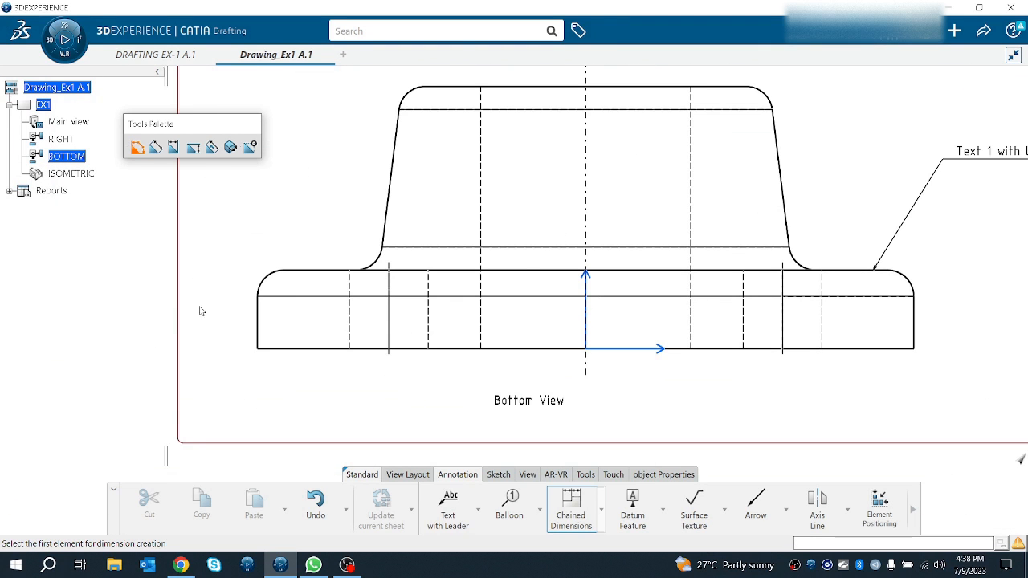
pyautogui.click(258, 321)
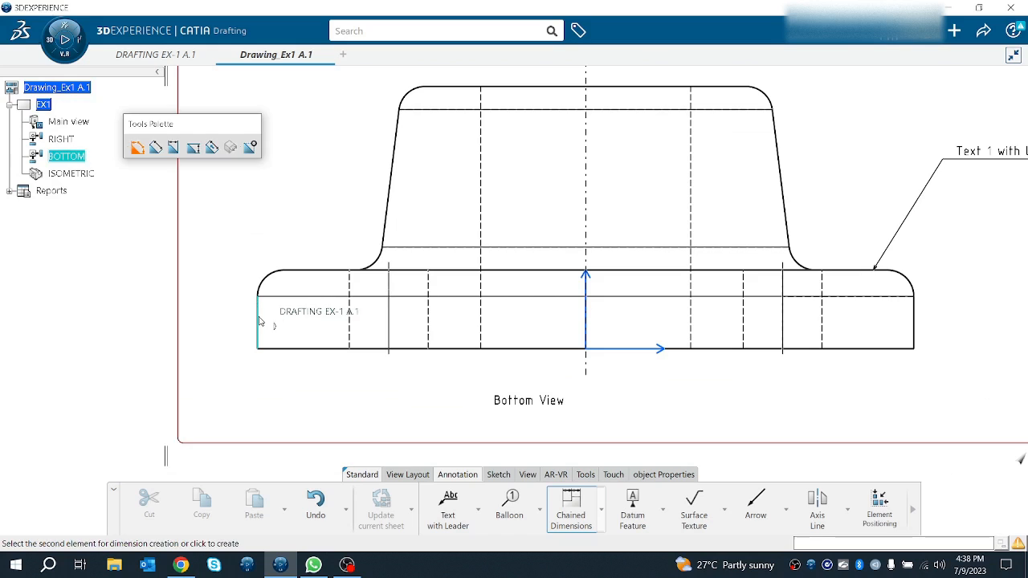
pyautogui.click(349, 325)
pyautogui.click(389, 338)
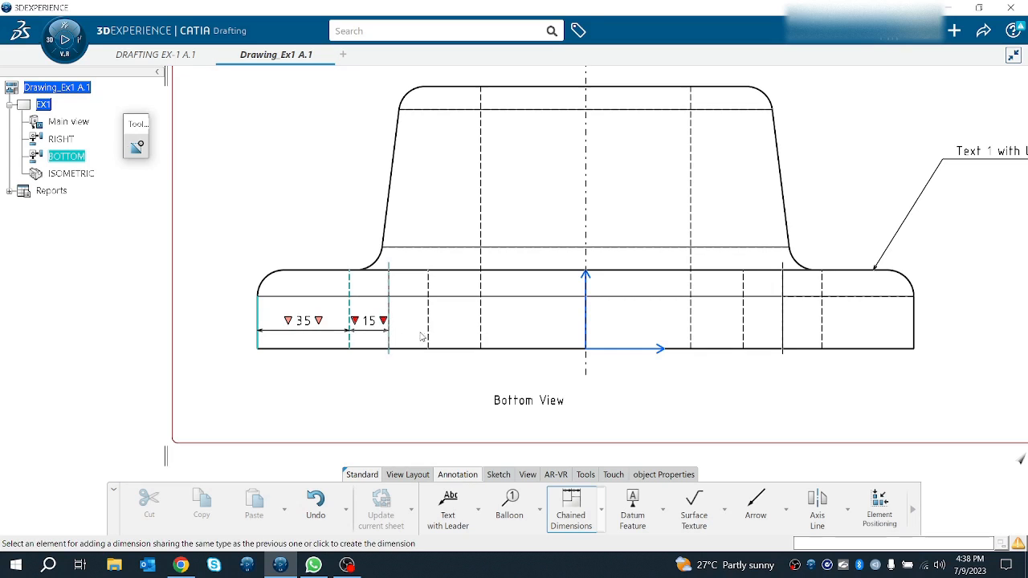
pyautogui.click(428, 338)
pyautogui.click(482, 338)
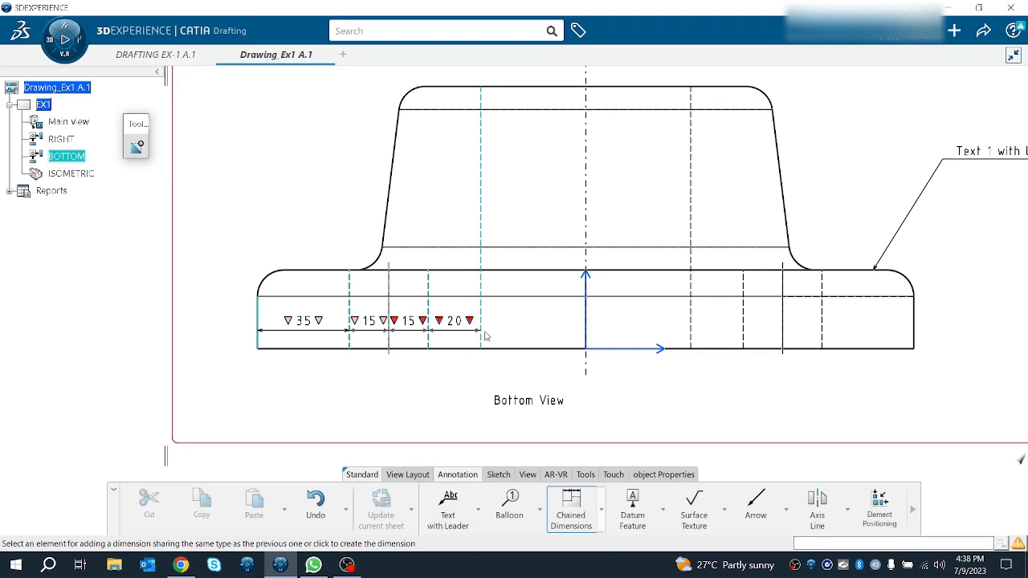
pyautogui.click(587, 328)
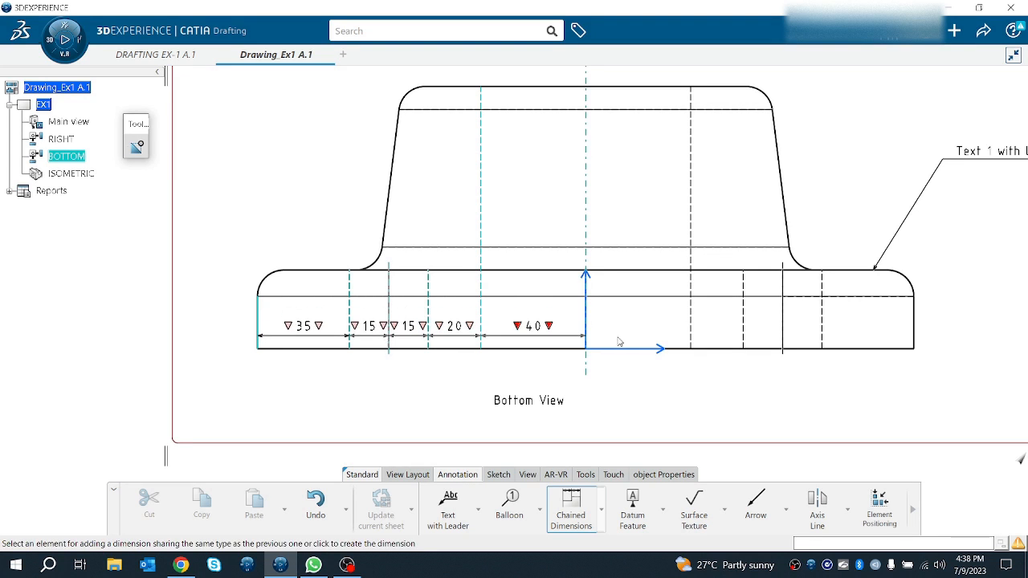
pyautogui.click(691, 324)
pyautogui.click(741, 335)
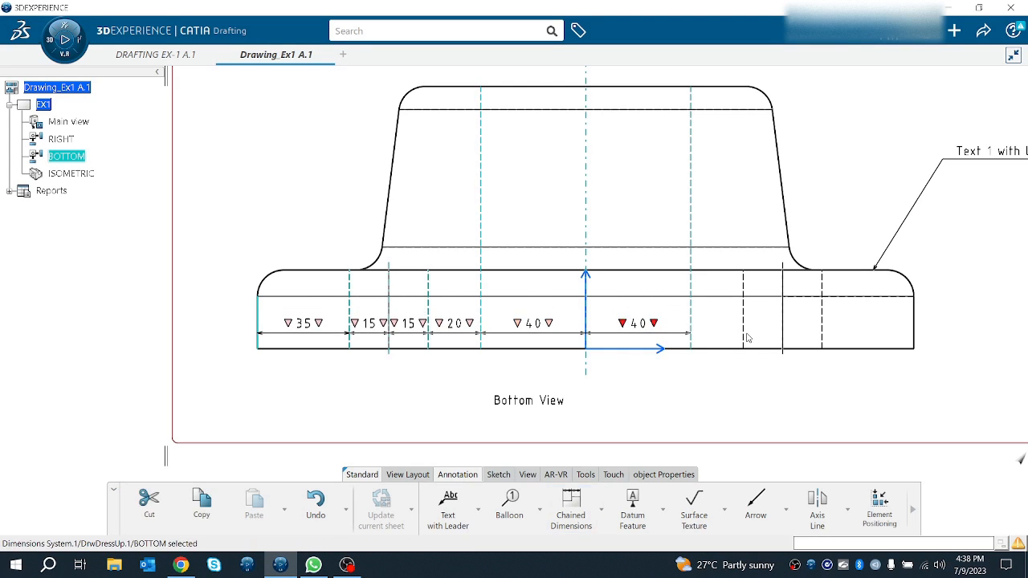
pyautogui.click(694, 376)
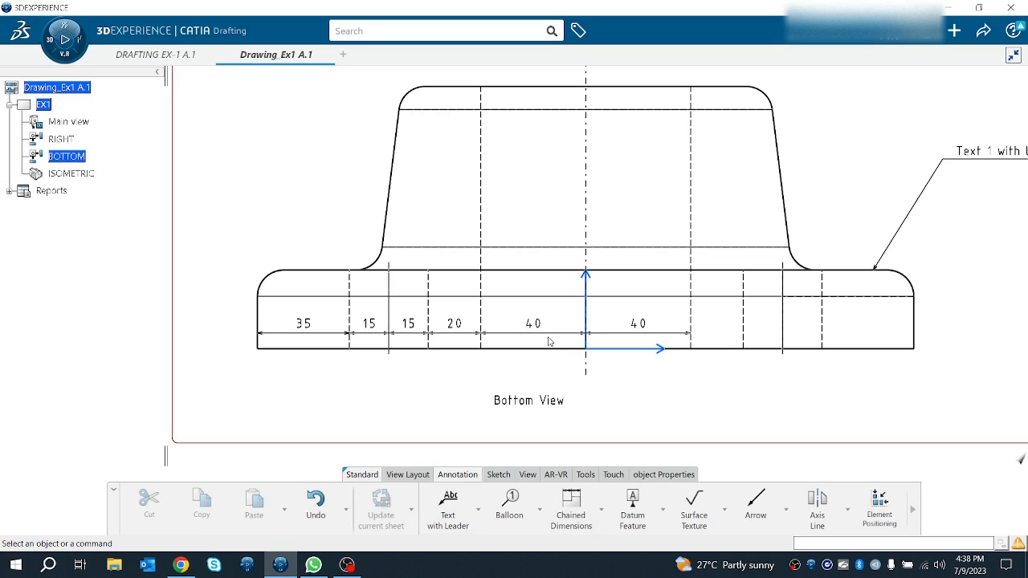
# Move the chained dimensions below the bottom view's base and relocate the "Bottom View" label beneath them.
pyautogui.moveTo(549, 342); pyautogui.dragTo(628, 442)
pyautogui.click(610, 428)
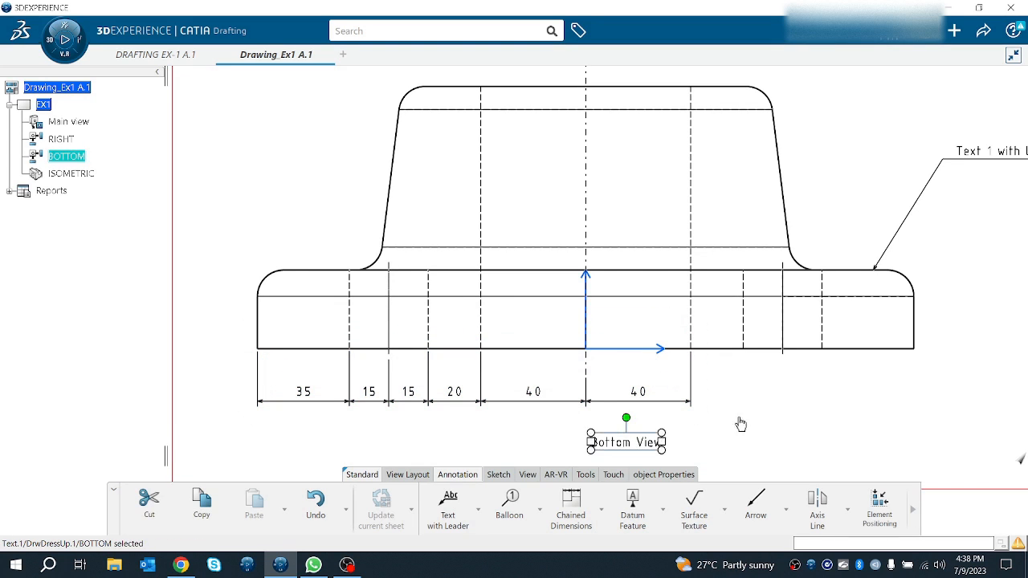
pyautogui.click(741, 424)
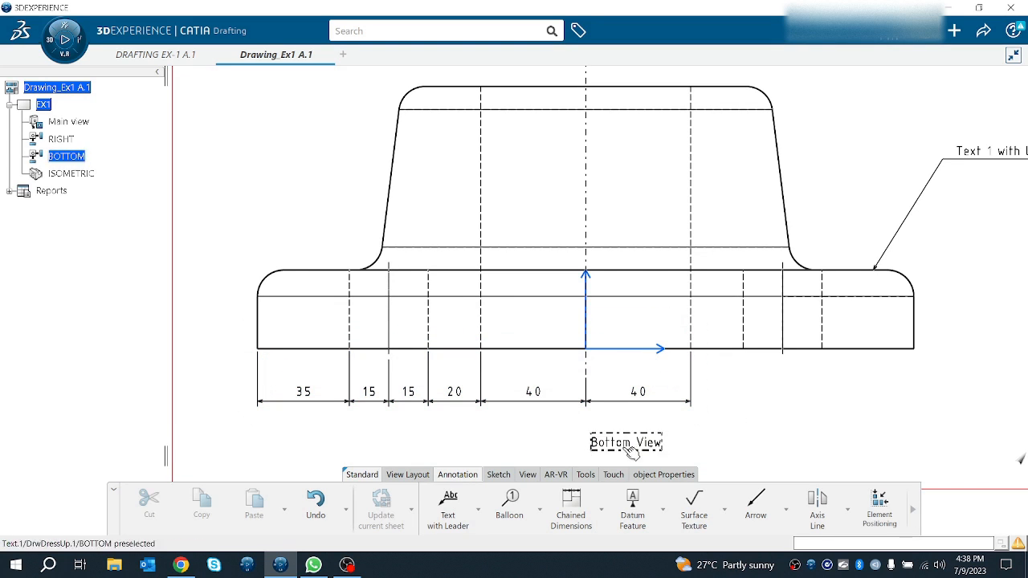
# Add cumulated dimensions from the bottom view's left outer edge to each hole, bore and axis line and the right outer edge, placed below the view label.
pyautogui.click(601, 510)
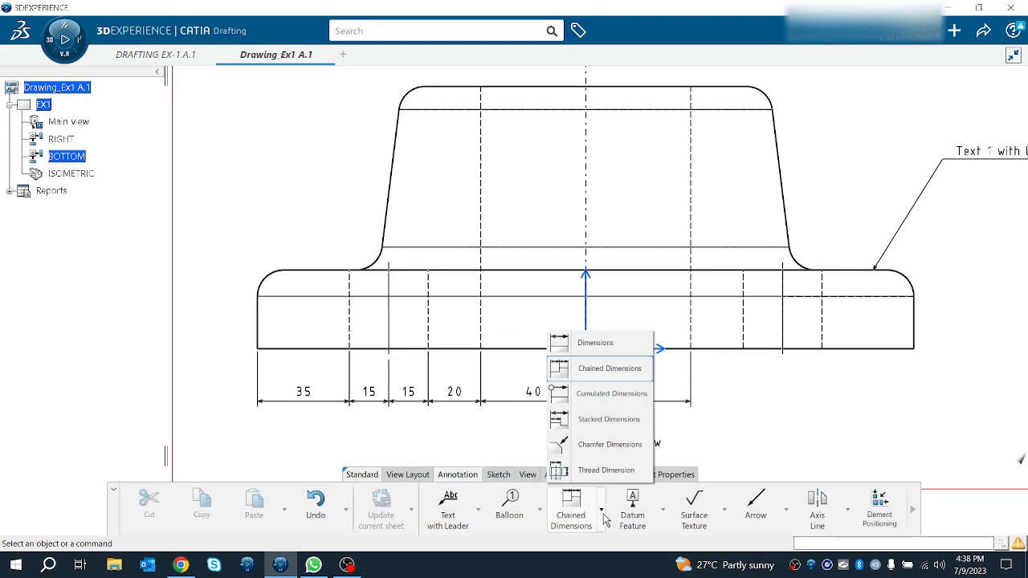
pyautogui.click(612, 402)
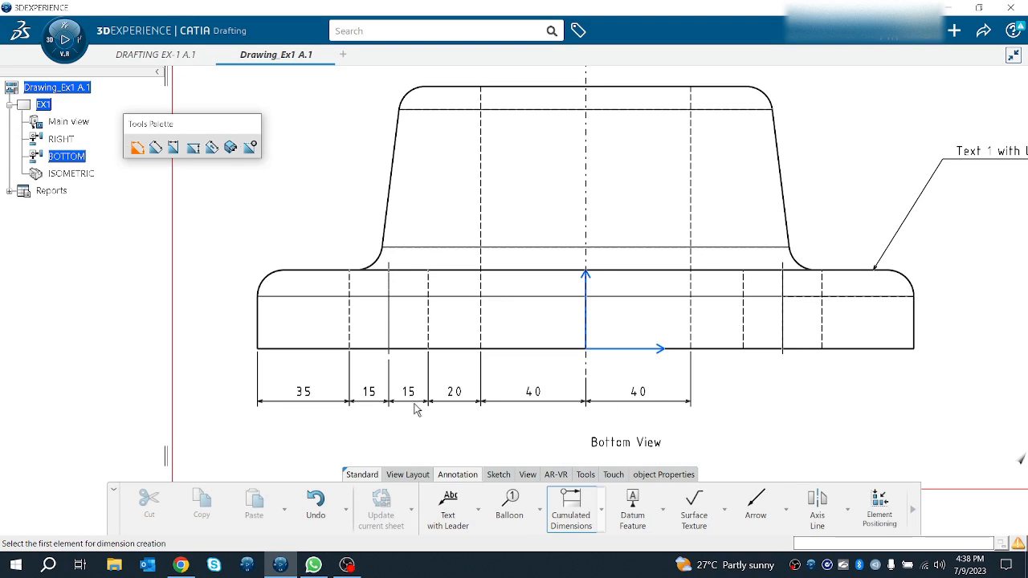
pyautogui.click(259, 325)
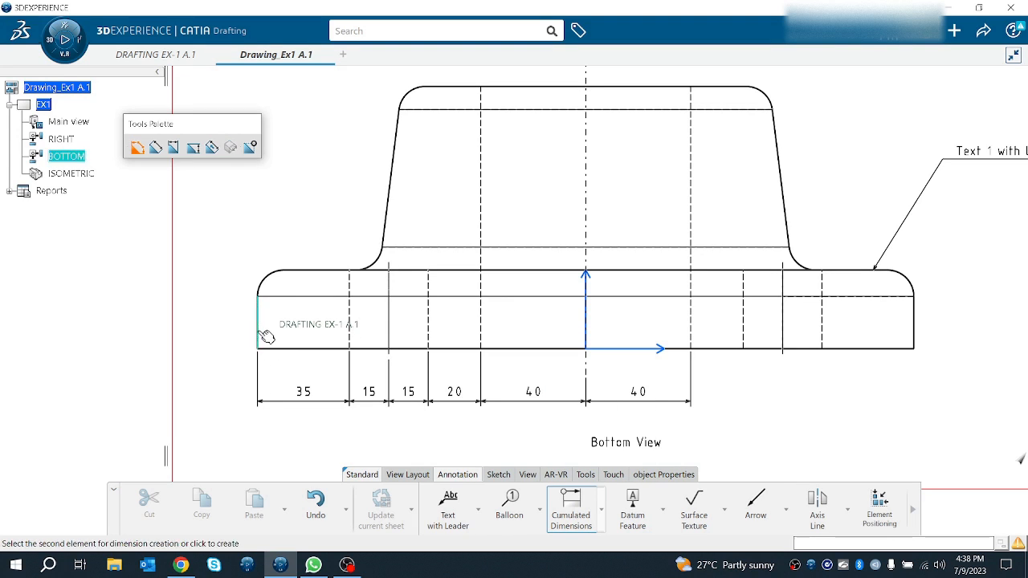
pyautogui.click(350, 335)
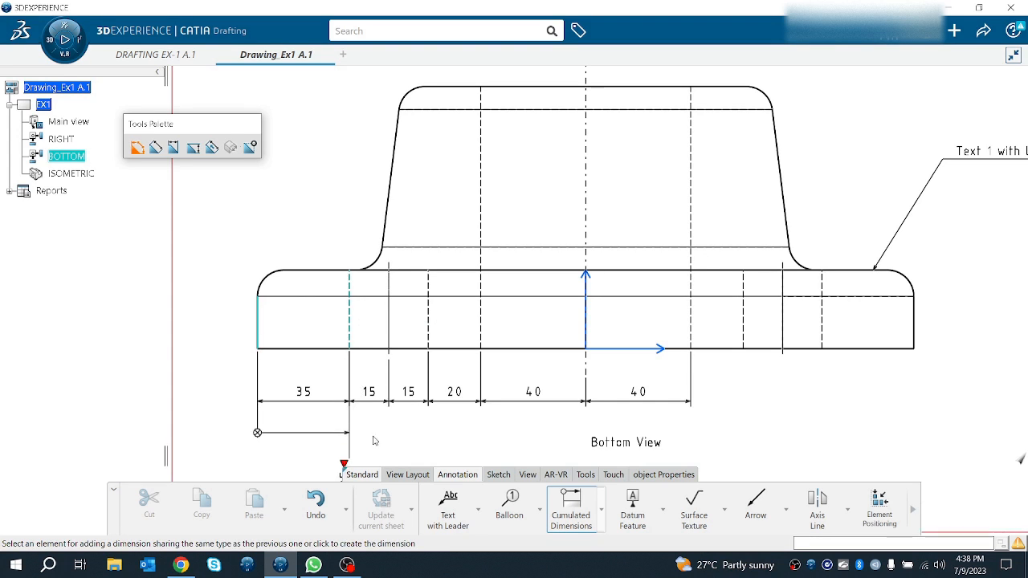
pyautogui.click(390, 344)
pyautogui.click(429, 335)
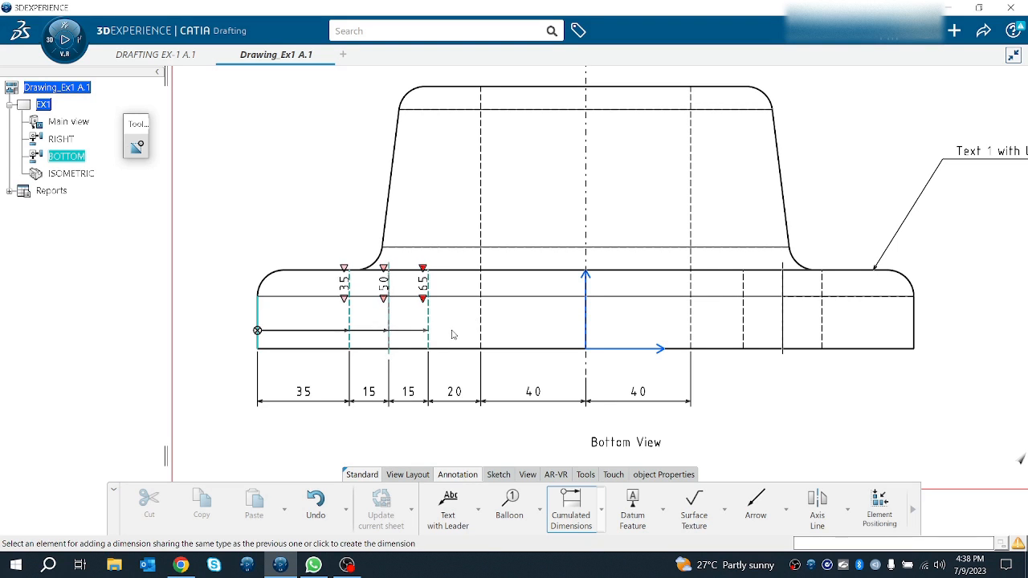
pyautogui.click(481, 330)
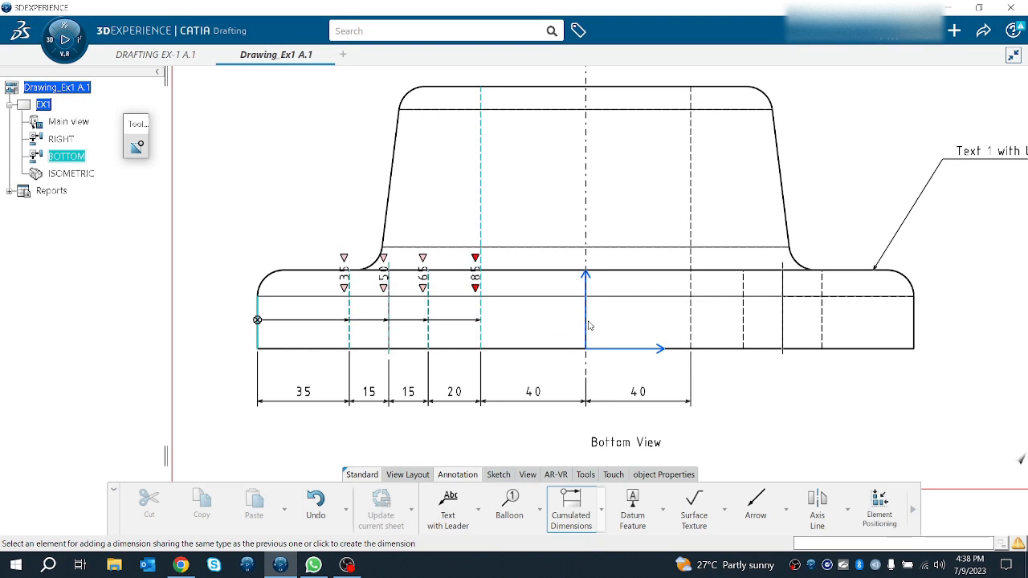
pyautogui.click(587, 328)
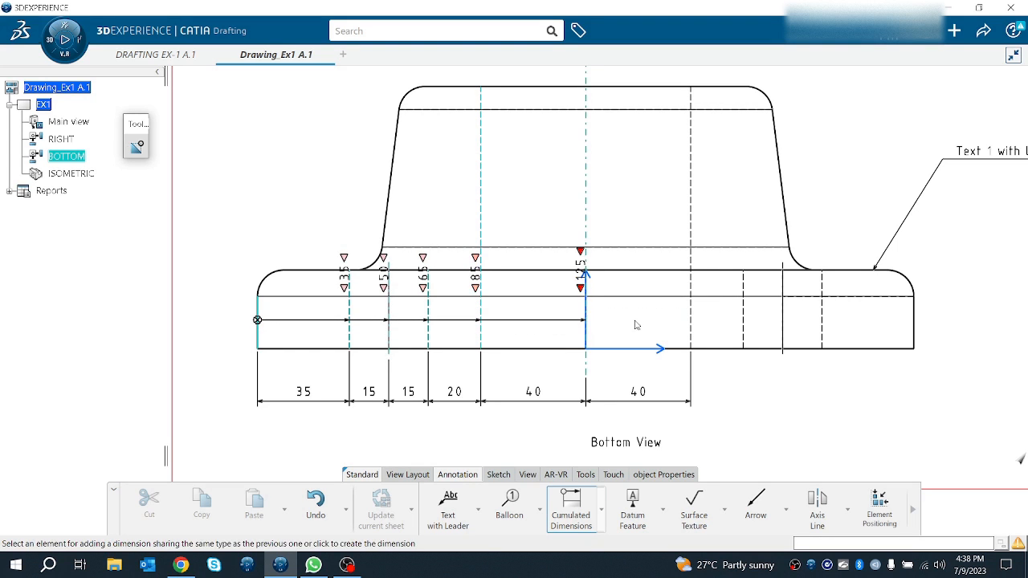
pyautogui.click(693, 338)
pyautogui.click(744, 333)
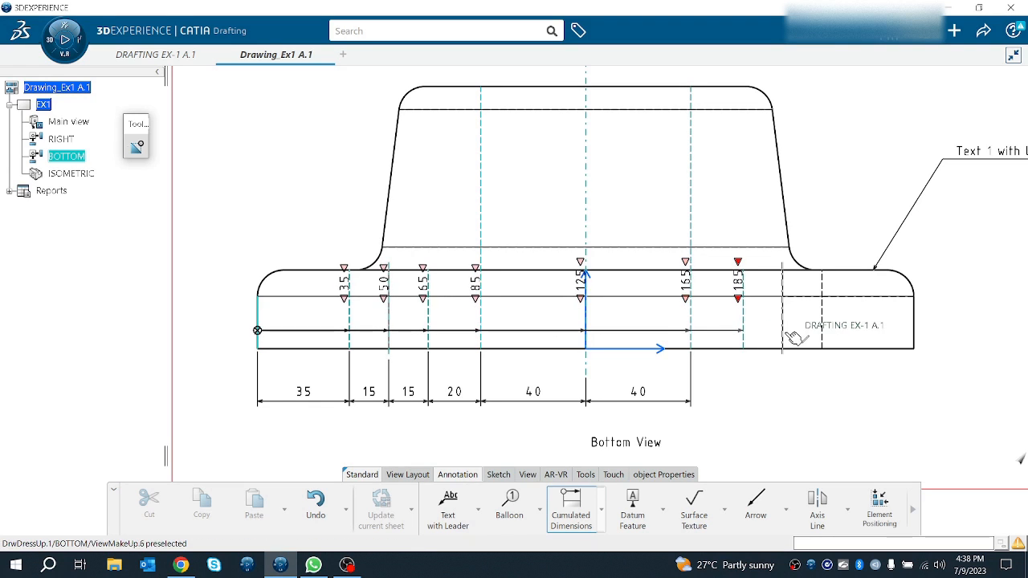
pyautogui.click(785, 336)
pyautogui.click(823, 335)
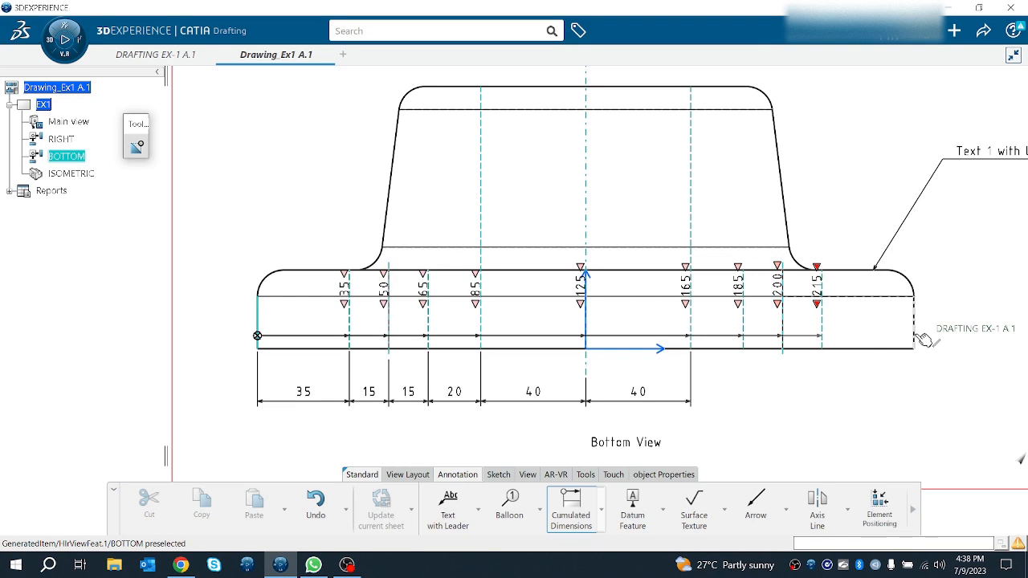
pyautogui.click(917, 336)
pyautogui.moveTo(853, 389); pyautogui.dragTo(863, 288, button='middle')
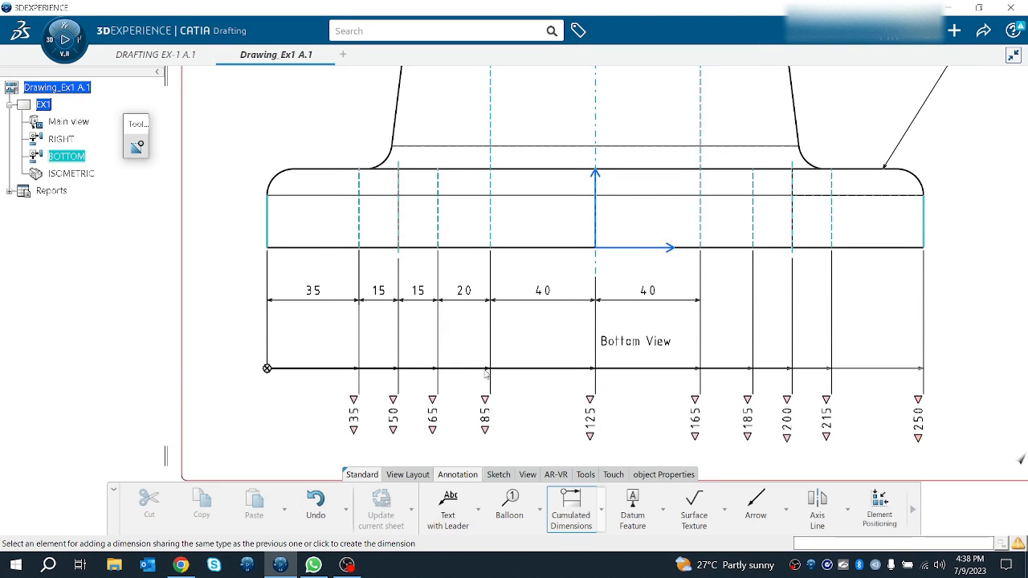
pyautogui.click(514, 380)
pyautogui.click(523, 421)
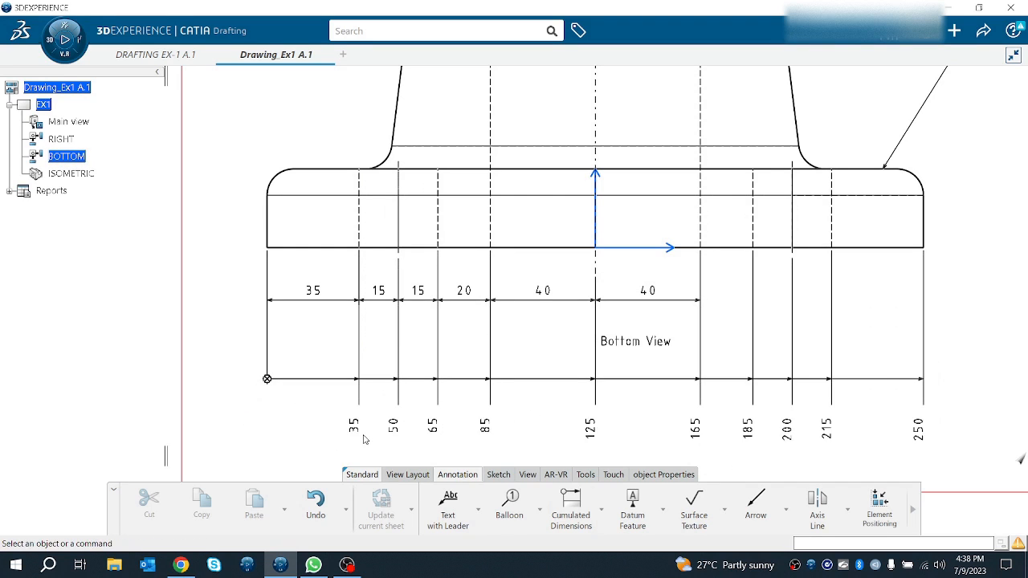
# Add stacked dimensions from the bottom view's left outer edge to successive lines up to the bore's right hidden edge, placed below the cumulated dimensions.
pyautogui.moveTo(367, 442); pyautogui.dragTo(385, 276, button='middle')
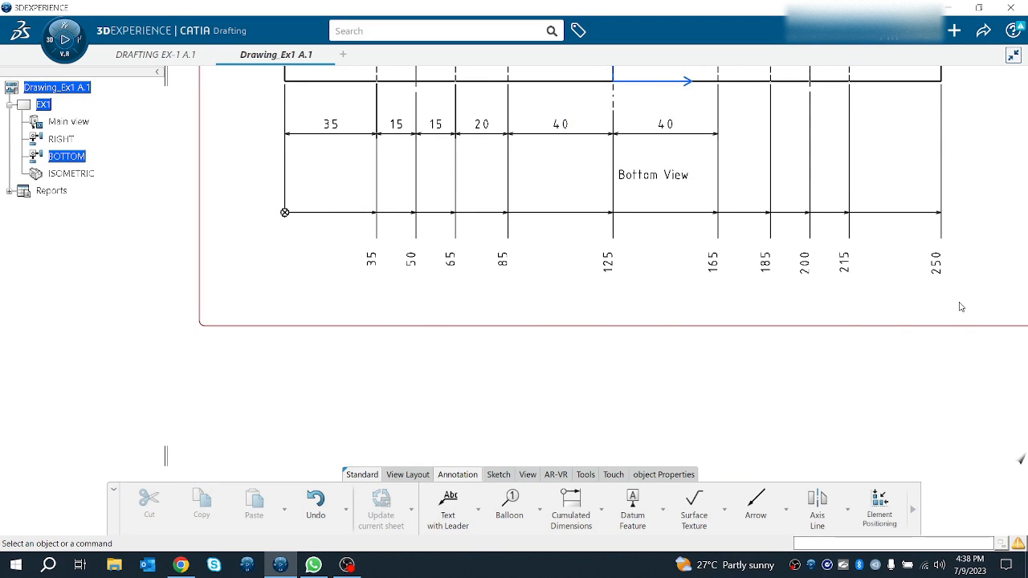
pyautogui.scroll(-3, 574, 361)
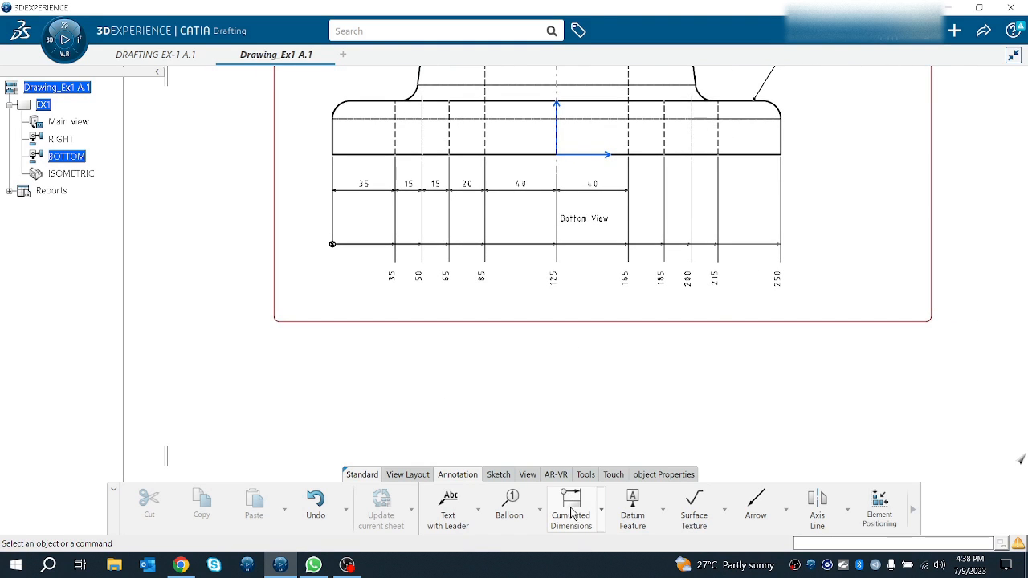
pyautogui.click(601, 510)
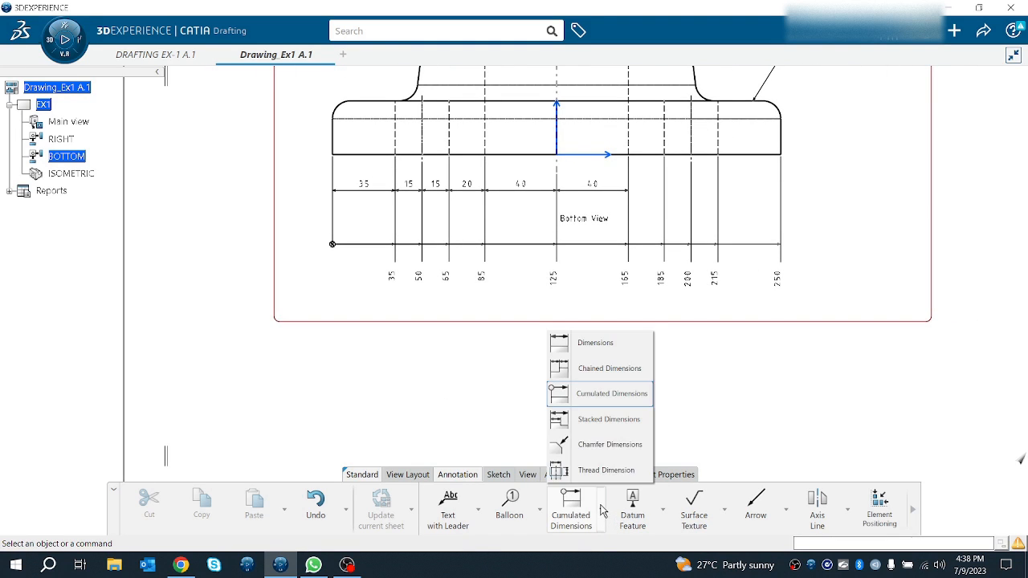
pyautogui.click(608, 420)
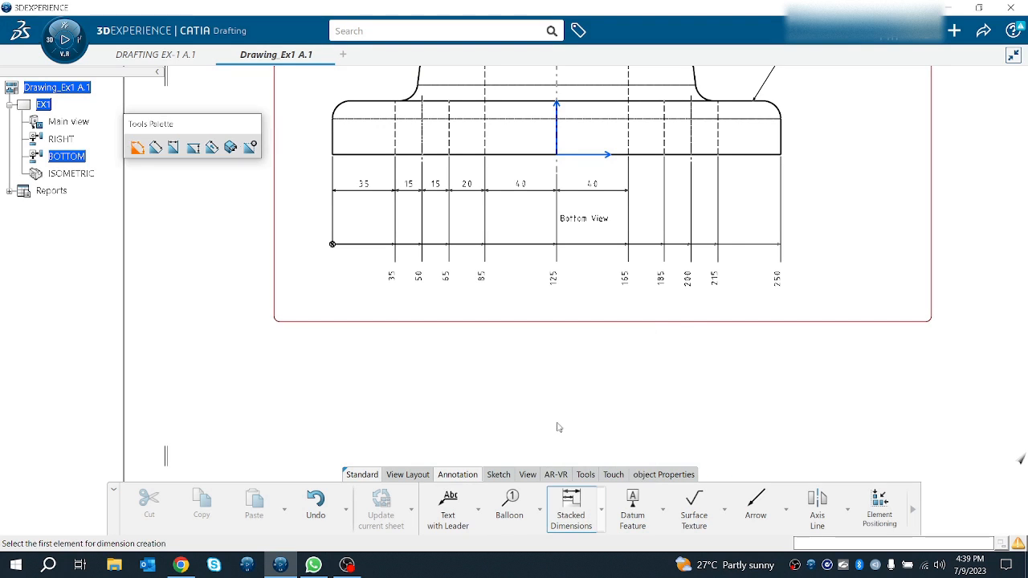
pyautogui.click(339, 148)
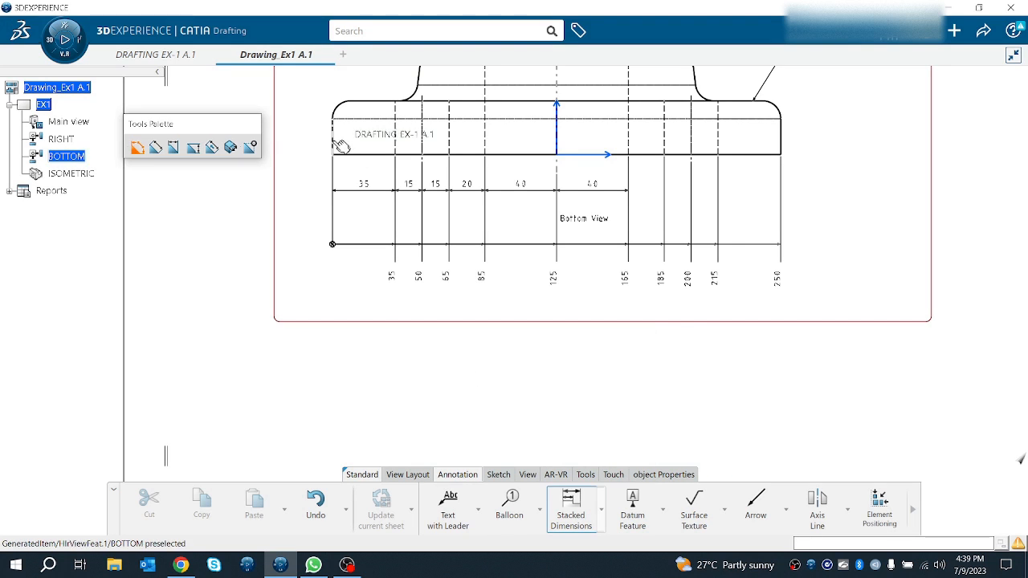
pyautogui.click(395, 145)
pyautogui.click(422, 143)
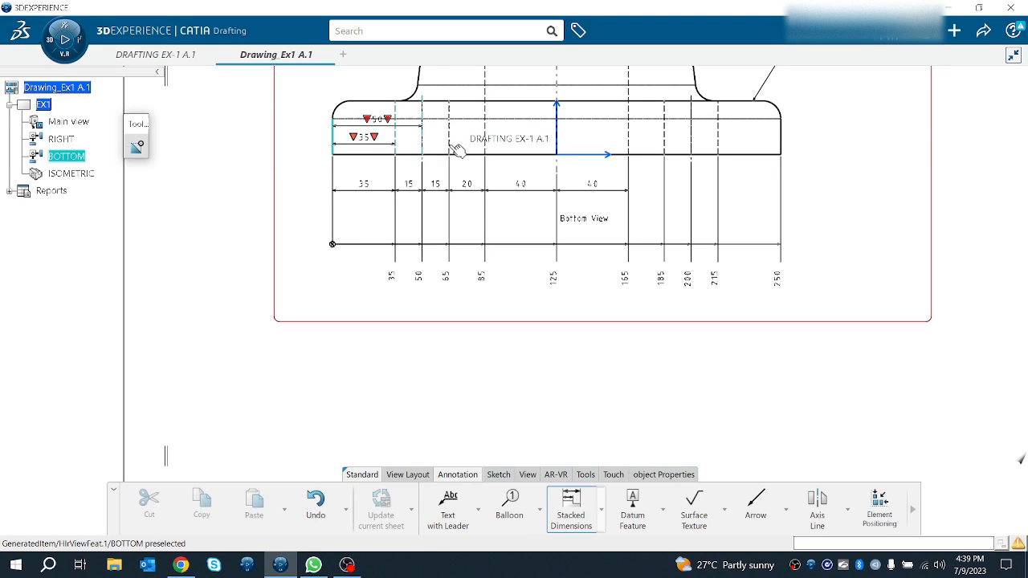
pyautogui.click(487, 145)
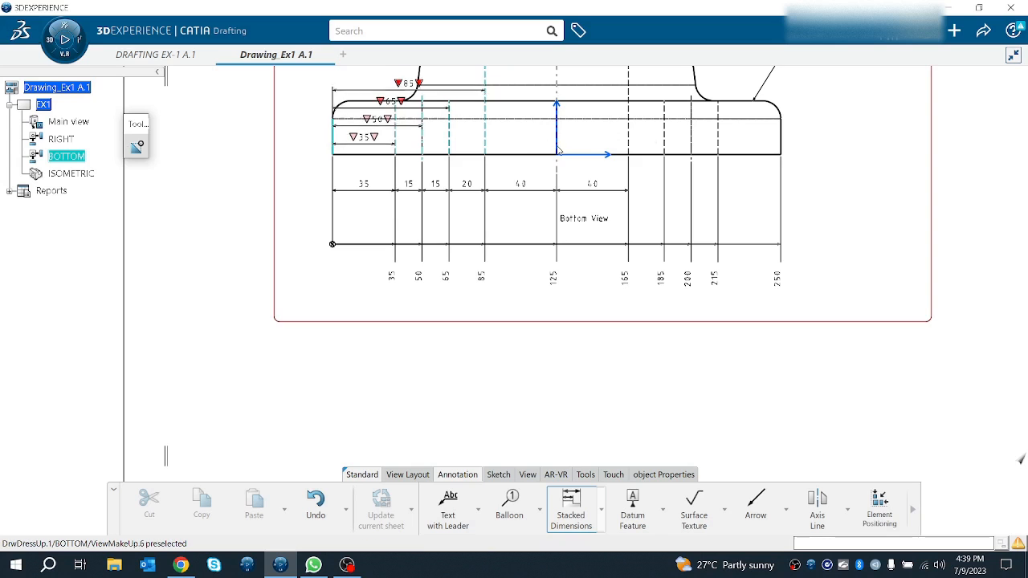
pyautogui.click(557, 143)
pyautogui.click(631, 150)
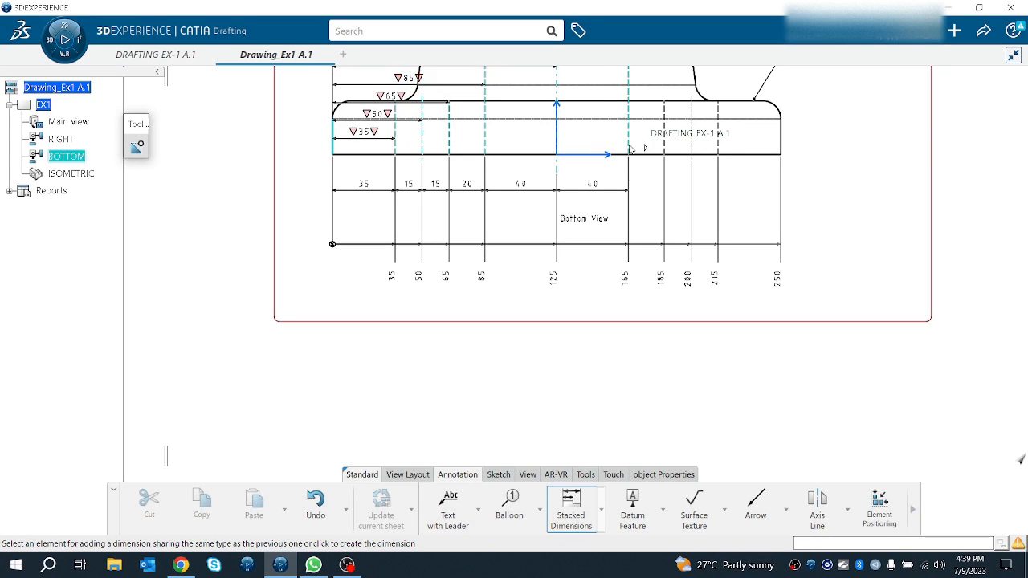
pyautogui.click(584, 368)
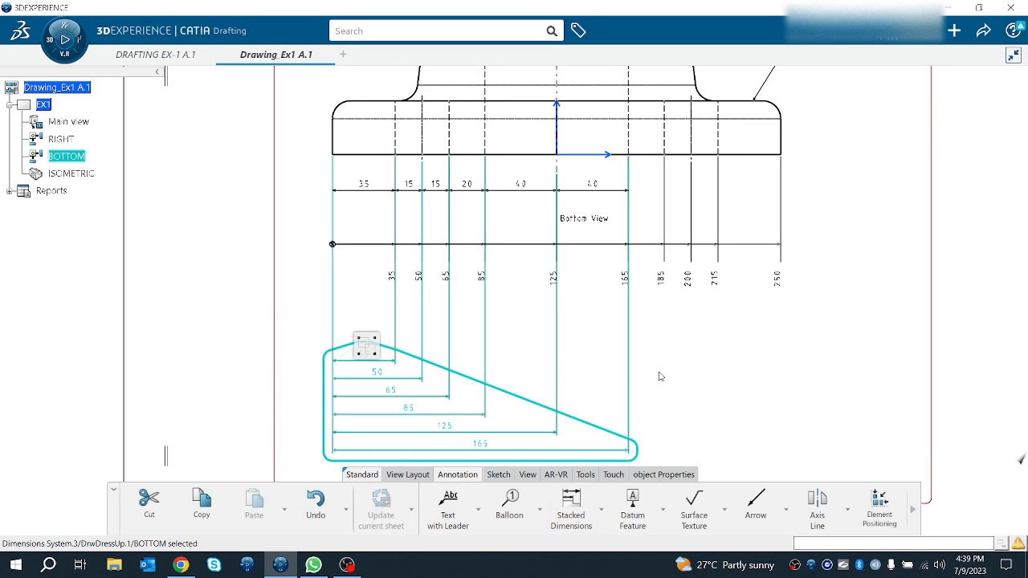
pyautogui.click(614, 413)
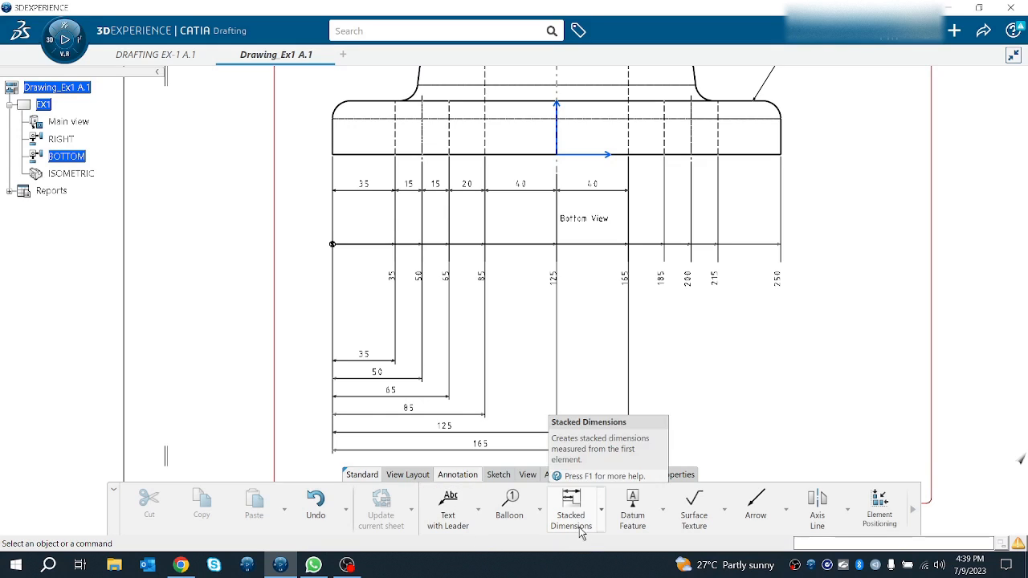
pyautogui.click(600, 511)
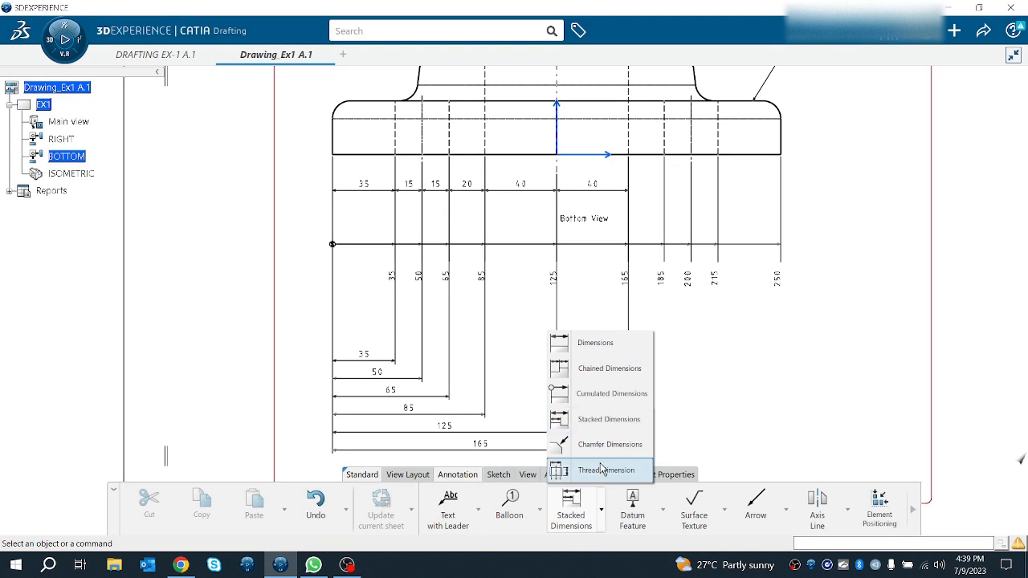
pyautogui.click(603, 458)
pyautogui.scroll(5, 616, 337)
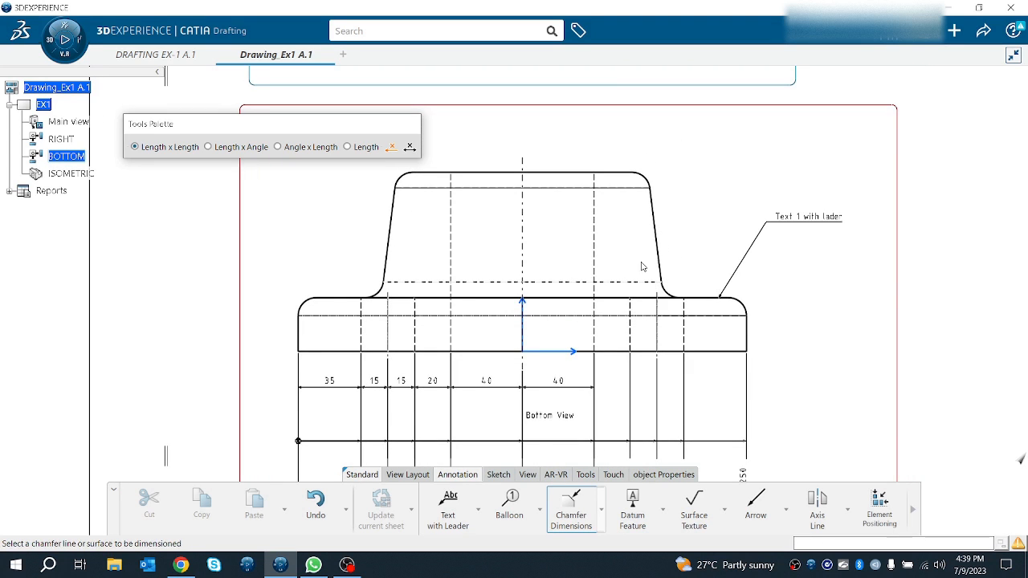
pyautogui.moveTo(642, 303); pyautogui.dragTo(636, 422, button='middle')
pyautogui.keyDown('ctrl'); pyautogui.moveTo(693, 213); pyautogui.dragTo(693, 316, button='middle'); pyautogui.keyUp('ctrl')
pyautogui.click(584, 522)
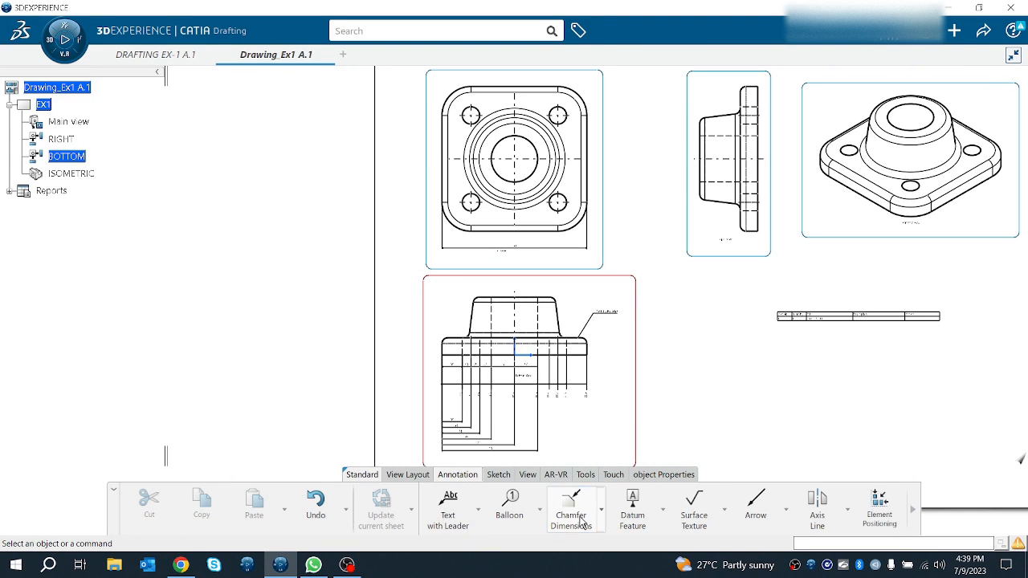
pyautogui.click(662, 509)
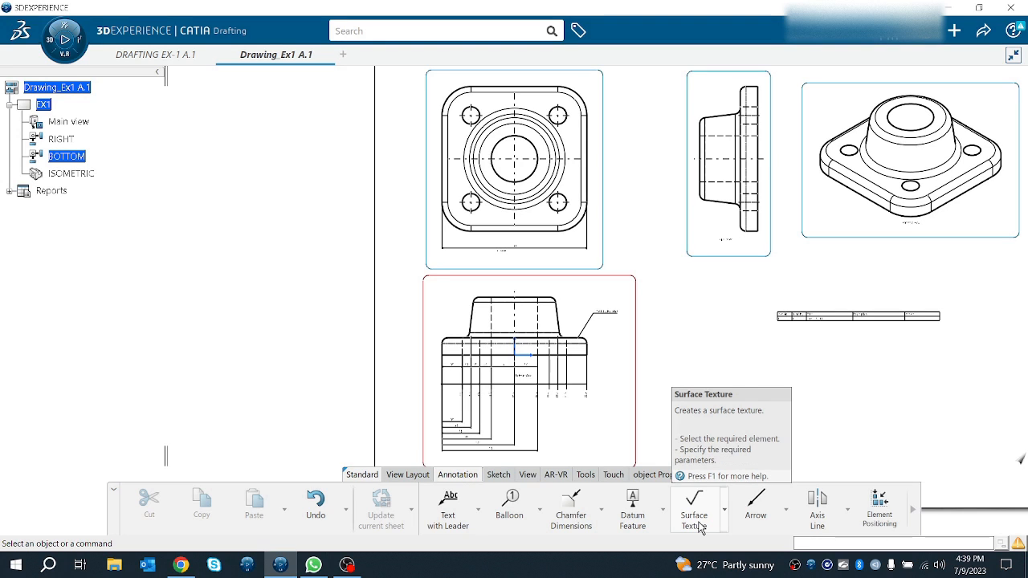
# Hatch the bottom view's bore between its hidden edges with Area Fill, covering the narrow top strip and the larger area beneath it.
pyautogui.click(787, 509)
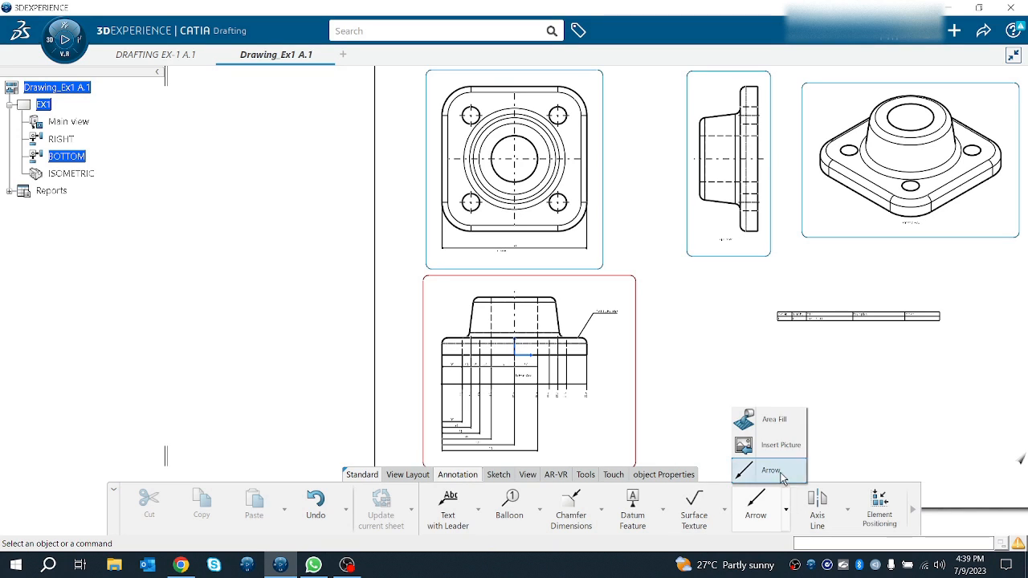
pyautogui.click(776, 423)
pyautogui.scroll(5, 514, 305)
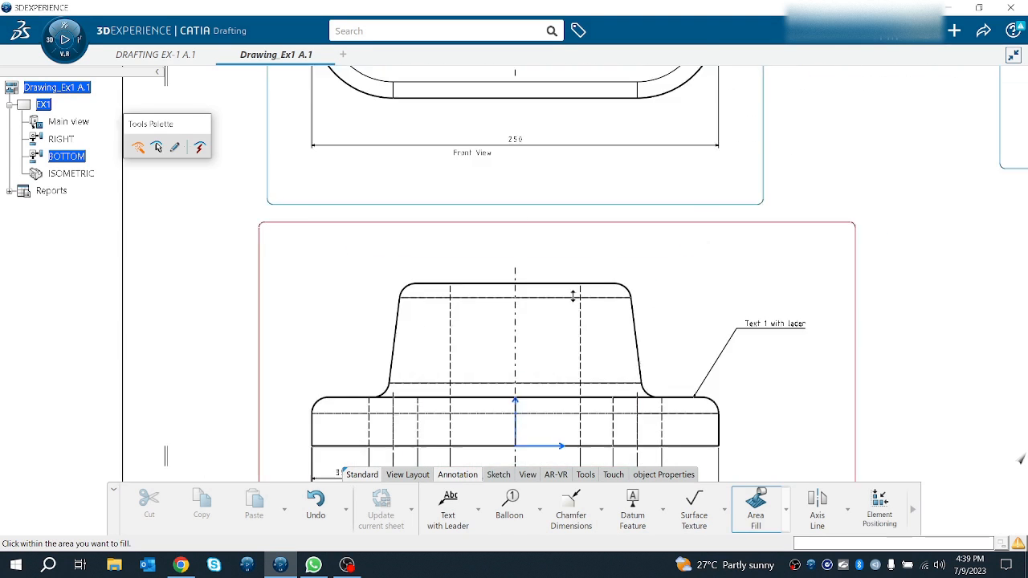
pyautogui.click(468, 294)
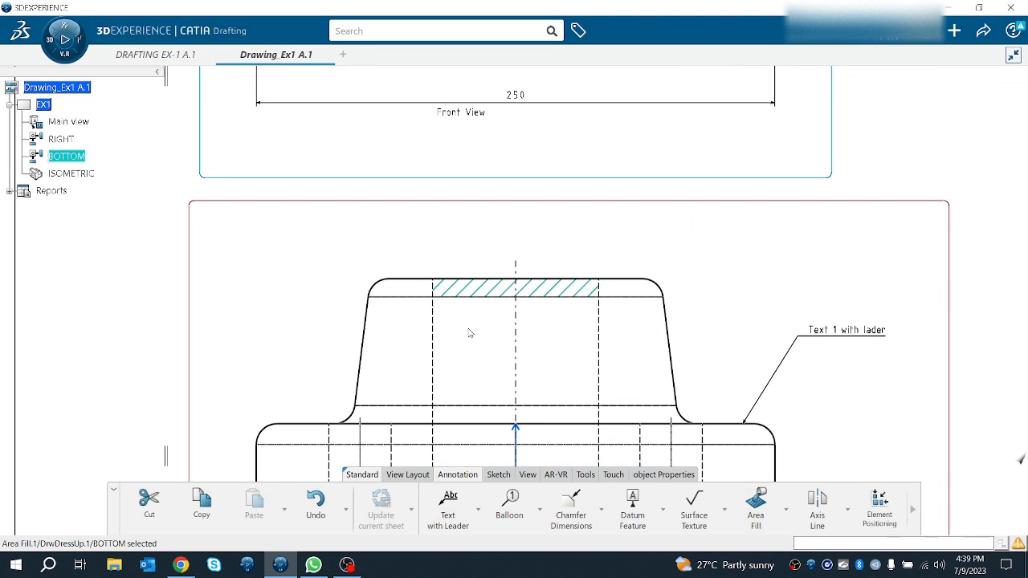
pyautogui.click(770, 515)
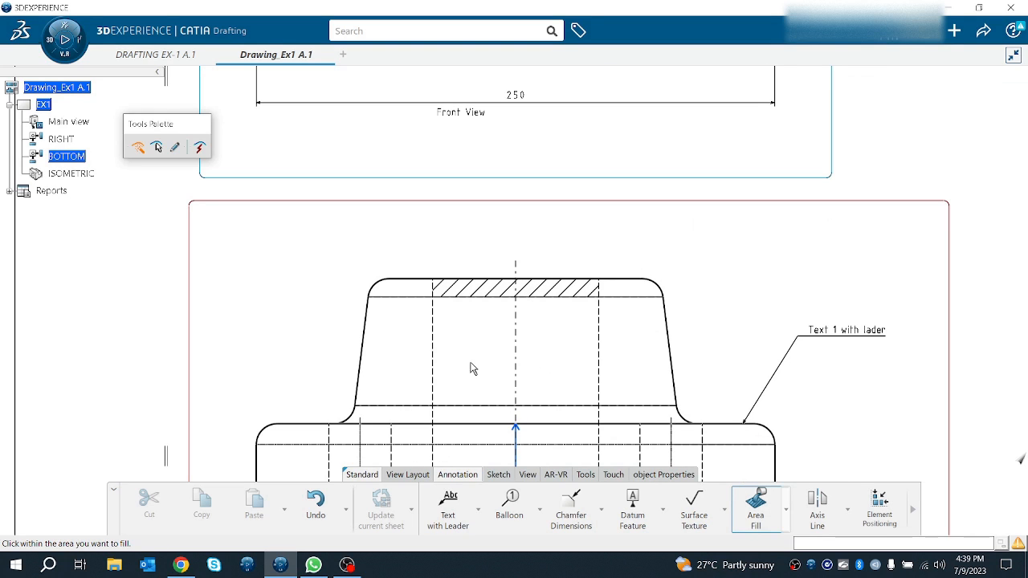
pyautogui.click(474, 369)
pyautogui.moveTo(554, 413); pyautogui.dragTo(542, 232, button='middle')
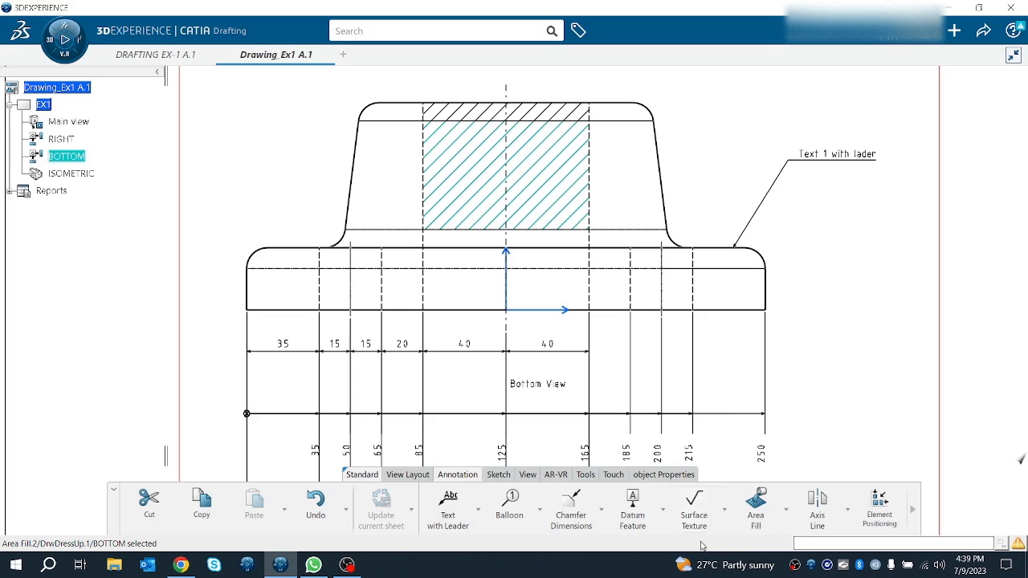
pyautogui.moveTo(701, 336); pyautogui.dragTo(700, 413, button='middle')
pyautogui.keyDown('ctrl'); pyautogui.moveTo(701, 413); pyautogui.dragTo(695, 467, button='middle'); pyautogui.keyUp('ctrl')
pyautogui.moveTo(671, 382); pyautogui.dragTo(527, 421, button='middle')
pyautogui.keyDown('ctrl'); pyautogui.moveTo(585, 274); pyautogui.dragTo(584, 316, button='middle'); pyautogui.keyUp('ctrl')
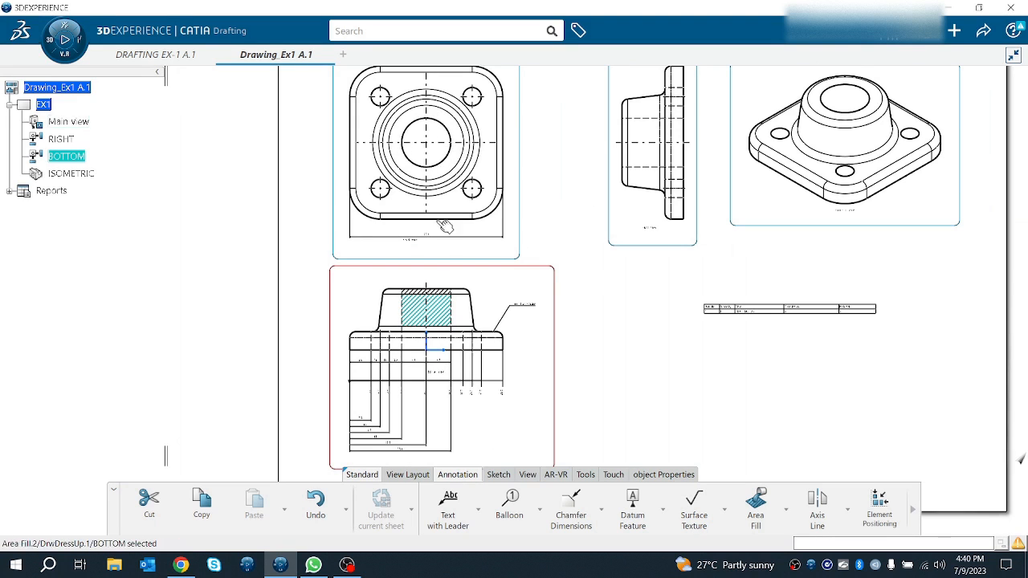
pyautogui.moveTo(403, 399)
pyautogui.mouseDown(button='middle')
pyautogui.moveTo(372, 282)
pyautogui.moveTo(395, 239)
pyautogui.moveTo(421, 225)
pyautogui.mouseUp(button='middle')
pyautogui.moveTo(421, 225); pyautogui.dragTo(478, 376, button='middle')
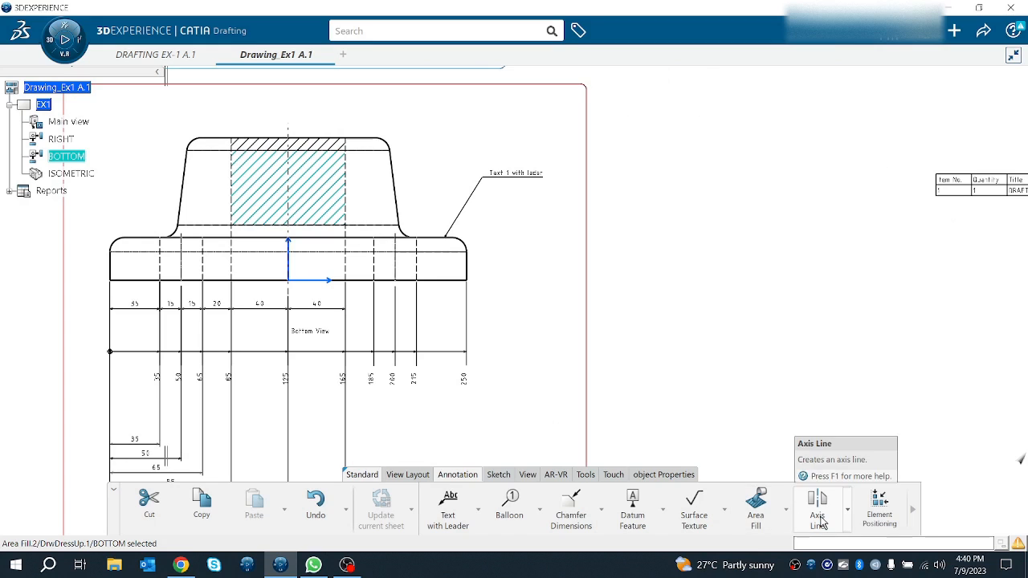
# Insert the portrait JPG whose name ends in "PHOTO 3" from the Downloads folder, placing it in the empty space beyond the sheet's upper right.
pyautogui.click(785, 511)
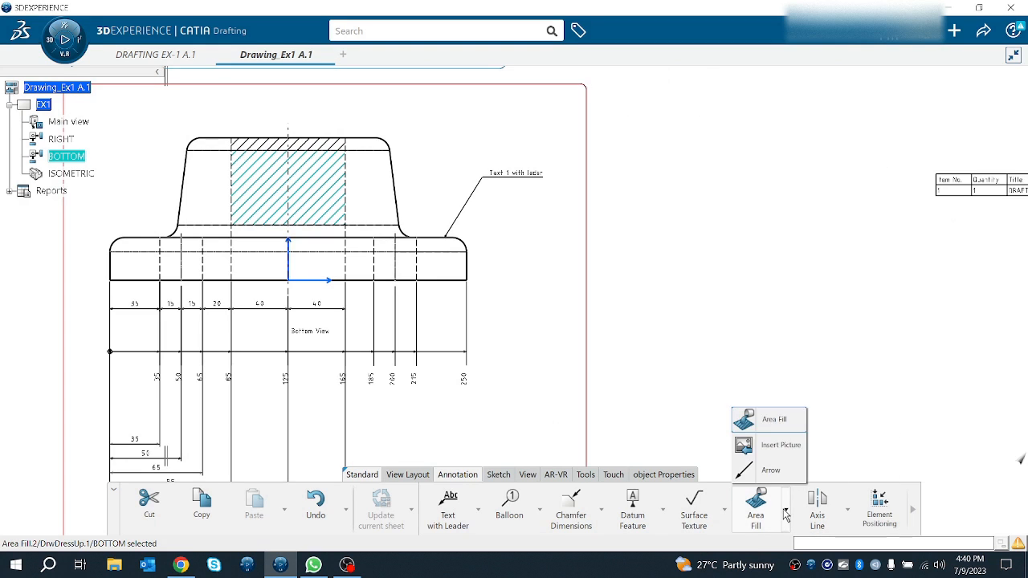
pyautogui.click(779, 445)
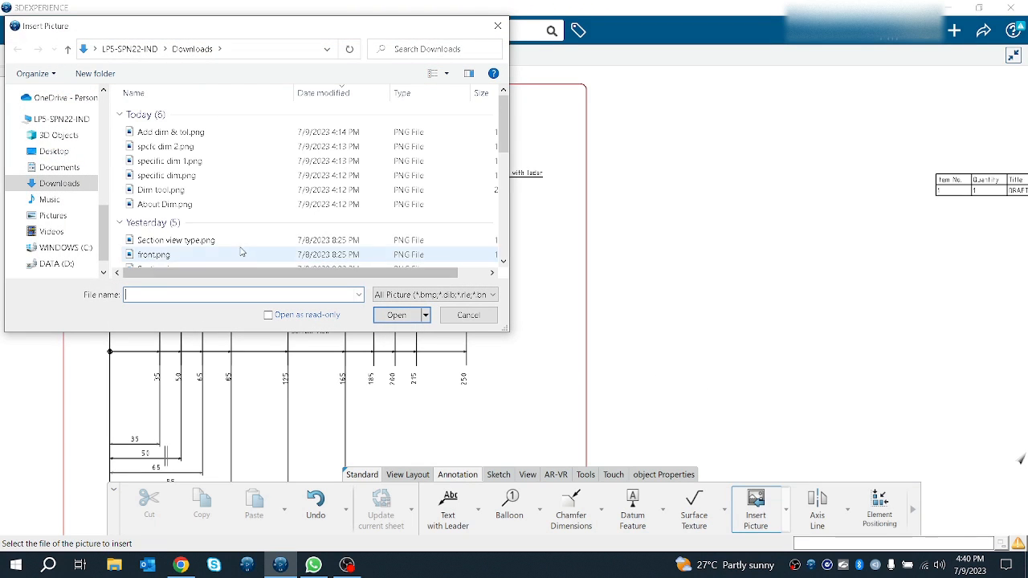
pyautogui.scroll(-3, 216, 208)
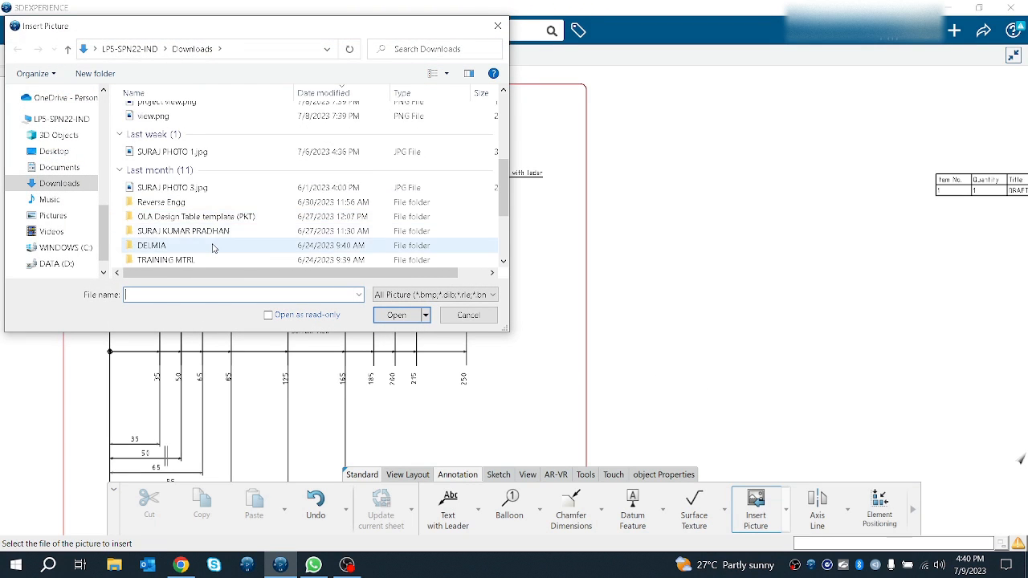
pyautogui.scroll(-2, 217, 244)
pyautogui.click(249, 149)
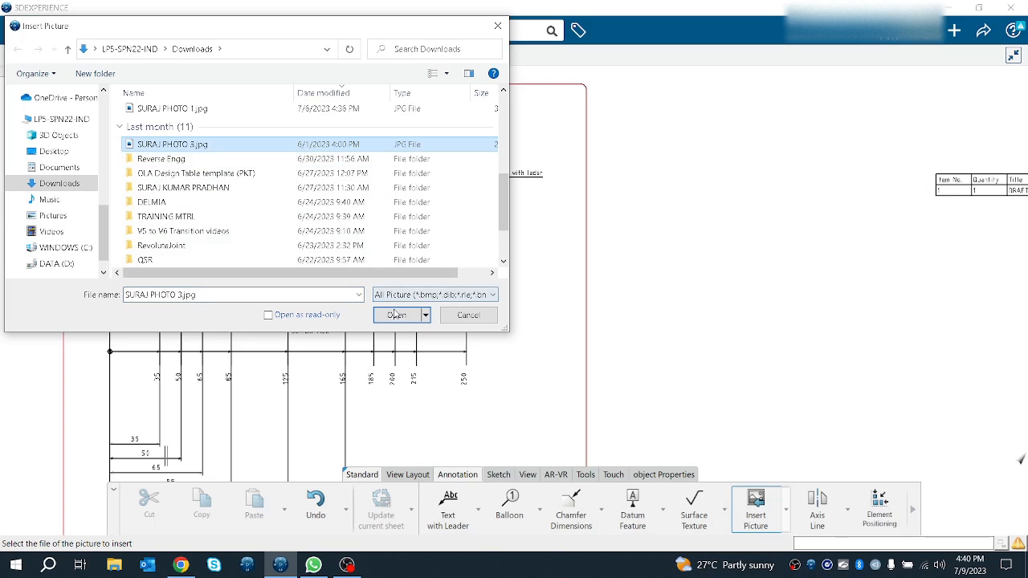
pyautogui.doubleClick(259, 153)
pyautogui.moveTo(606, 180); pyautogui.dragTo(626, 383, button='middle')
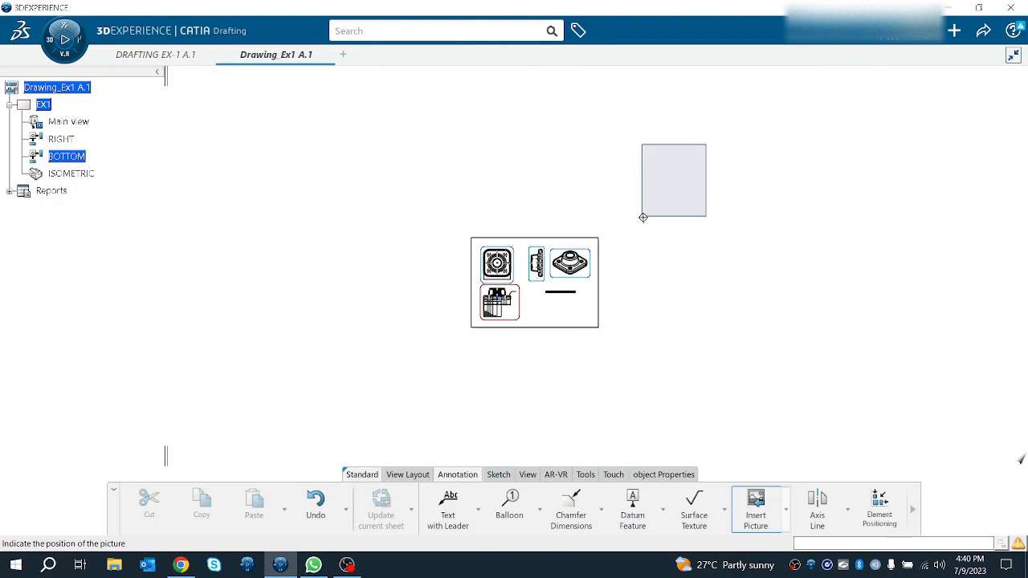
pyautogui.click(640, 256)
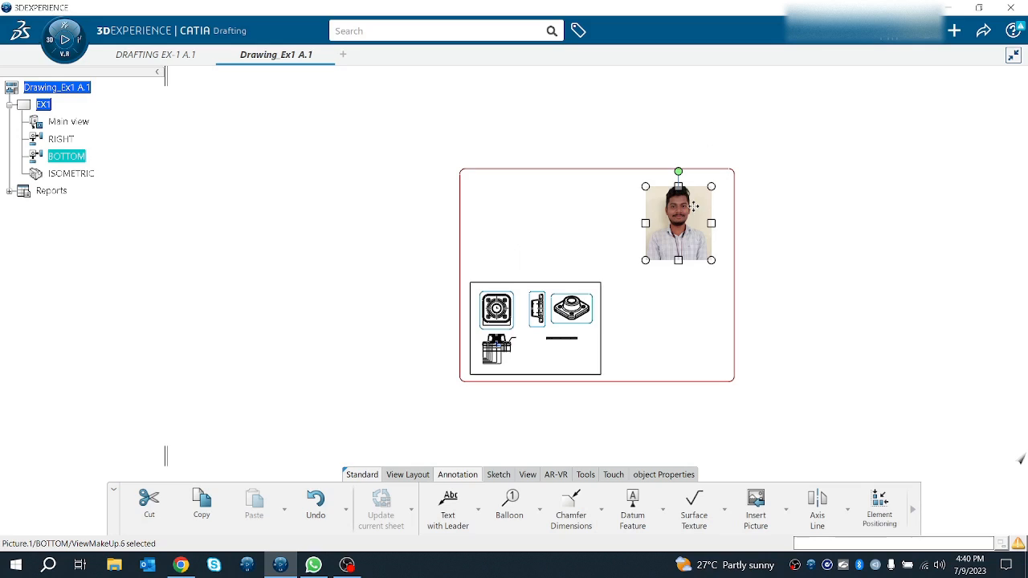
# Move the portrait picture onto the sheet, shrink it from its corner, and position it just below the bill of material.
pyautogui.moveTo(692, 206); pyautogui.dragTo(602, 316)
pyautogui.scroll(10, 515, 300)
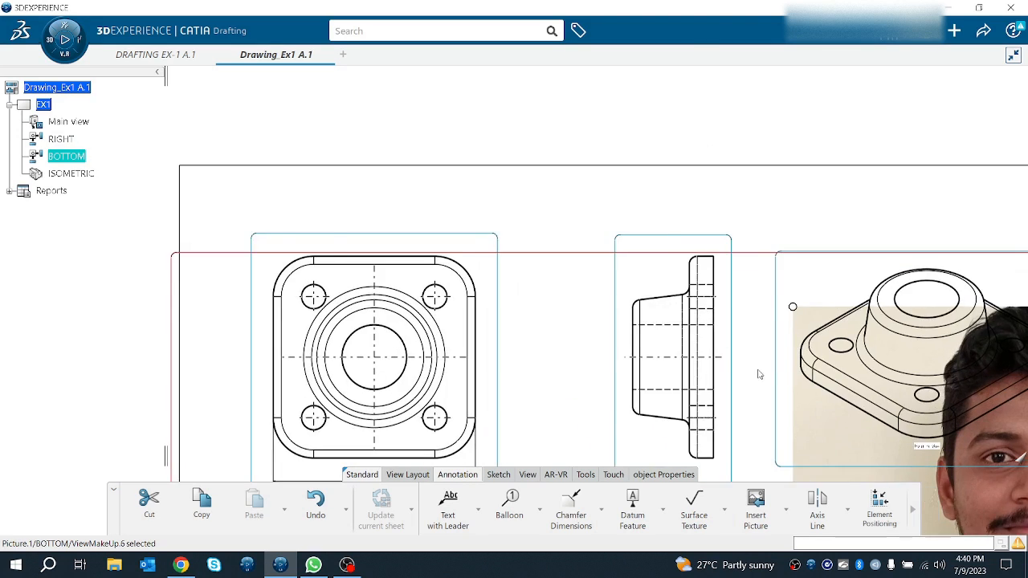
pyautogui.scroll(-10, 759, 374)
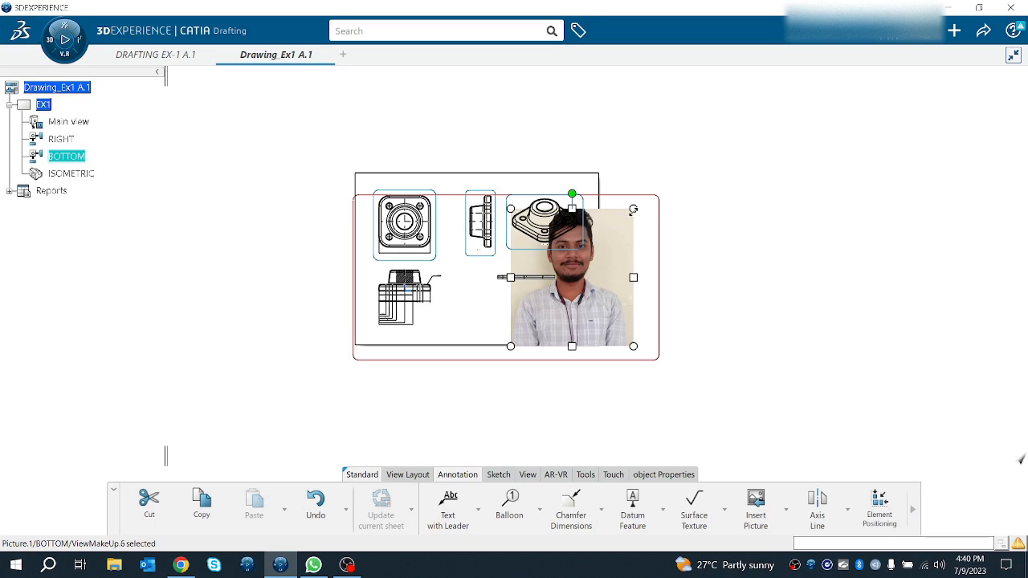
pyautogui.moveTo(633, 209); pyautogui.dragTo(548, 306)
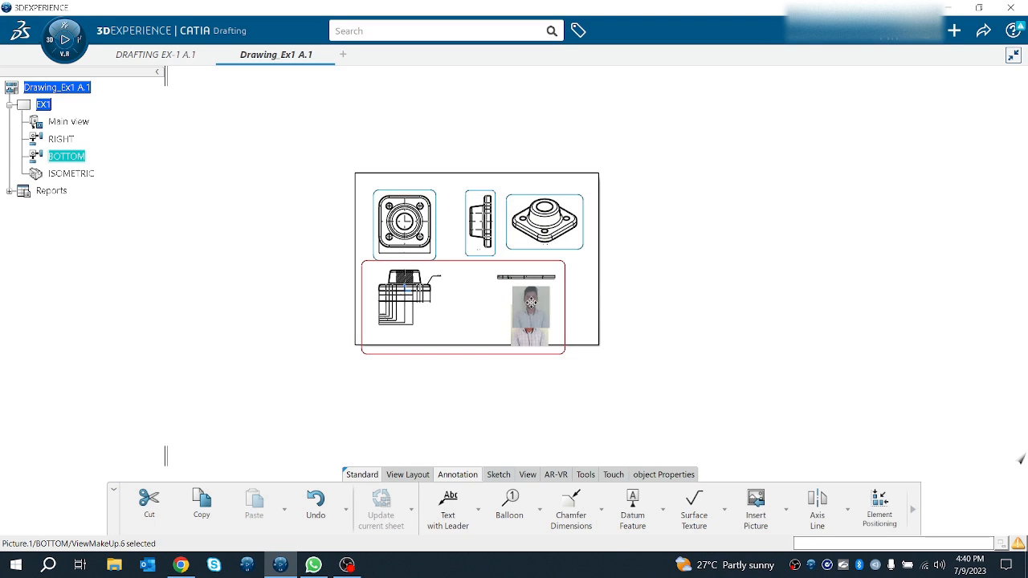
pyautogui.click(635, 316)
pyautogui.scroll(3, 629, 328)
pyautogui.keyDown('ctrl'); pyautogui.moveTo(660, 282); pyautogui.dragTo(679, 256, button='middle'); pyautogui.keyUp('ctrl')
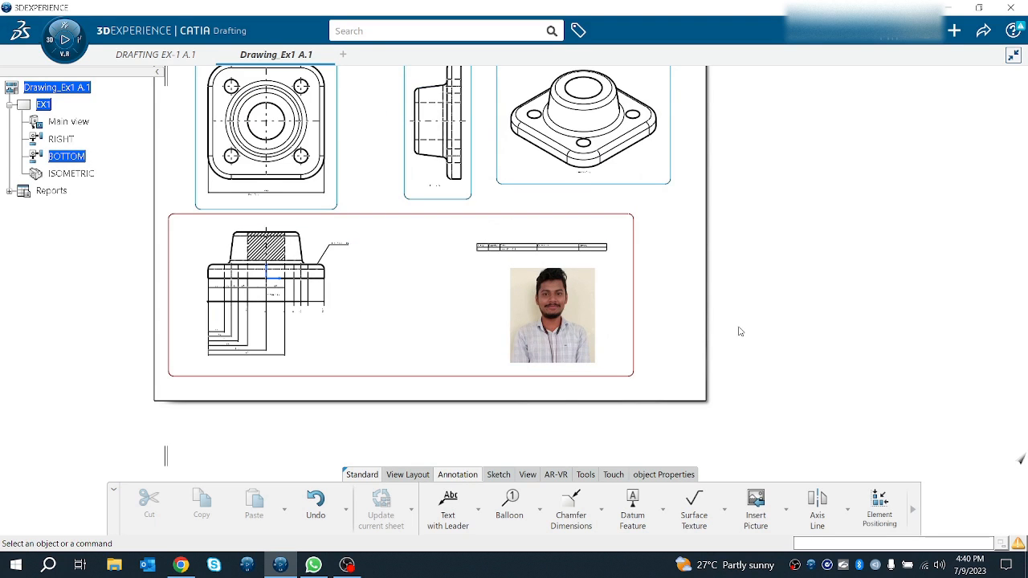
# Draw an arrow from the right edge of the bottom view's base diagonally down into the blank area beside the view.
pyautogui.click(788, 514)
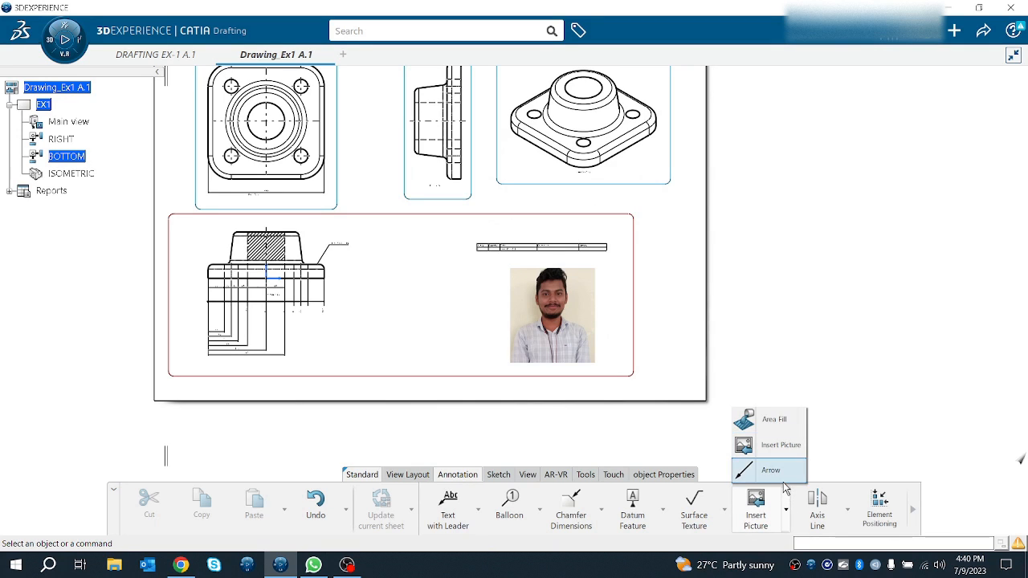
pyautogui.click(775, 474)
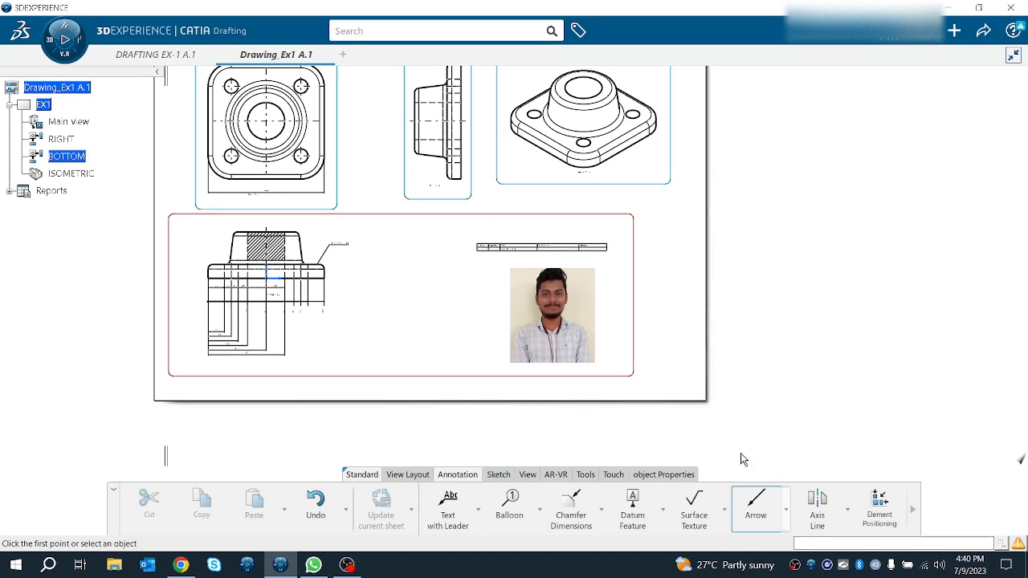
pyautogui.click(324, 276)
pyautogui.click(404, 335)
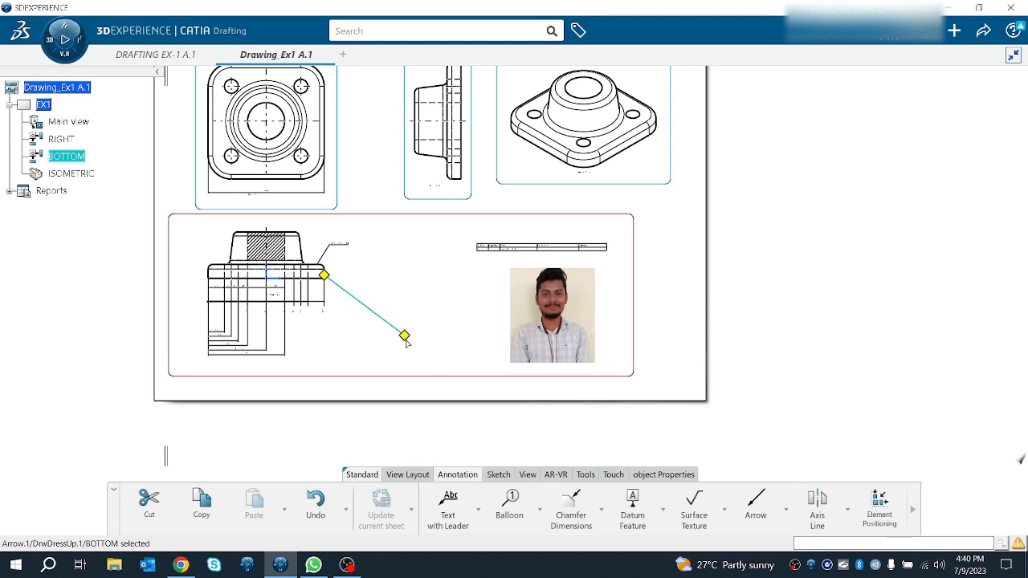
pyautogui.click(476, 509)
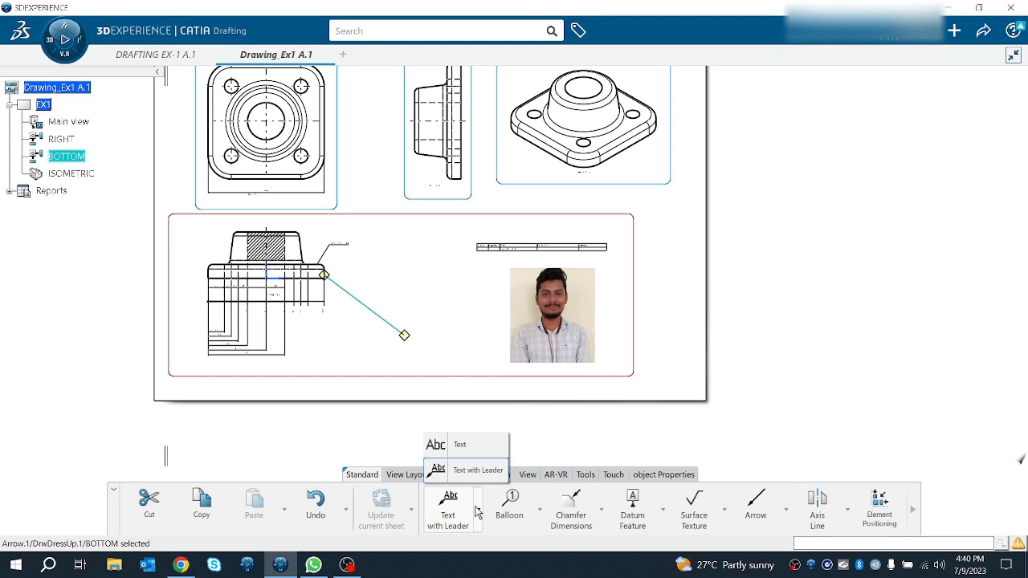
pyautogui.click(458, 447)
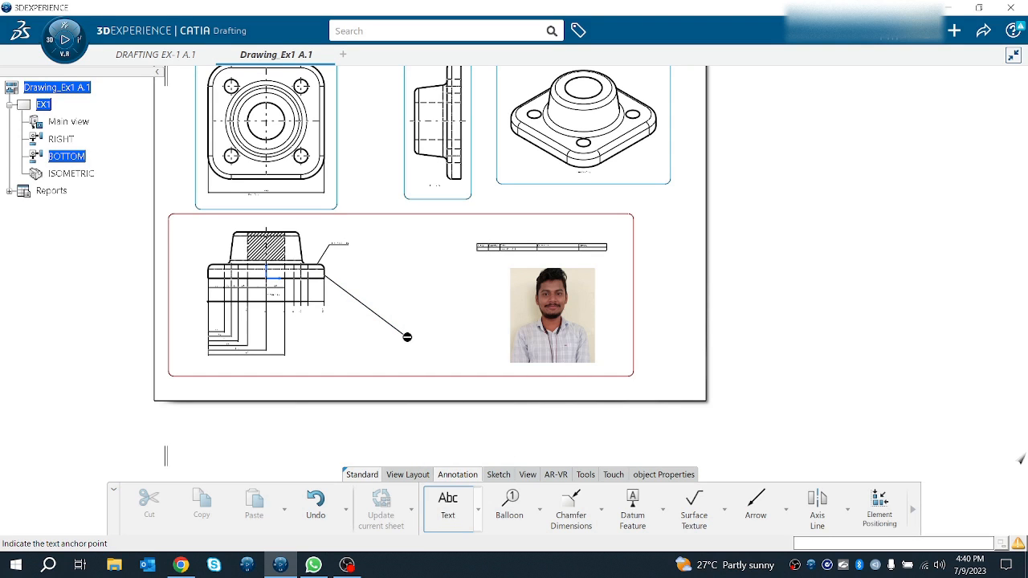
pyautogui.click(413, 336)
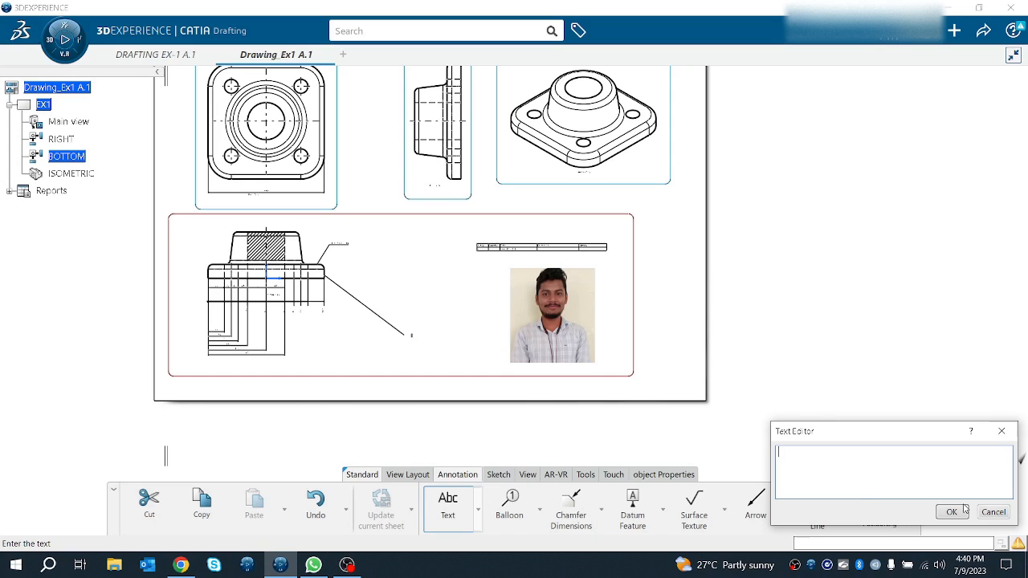
pyautogui.click(993, 512)
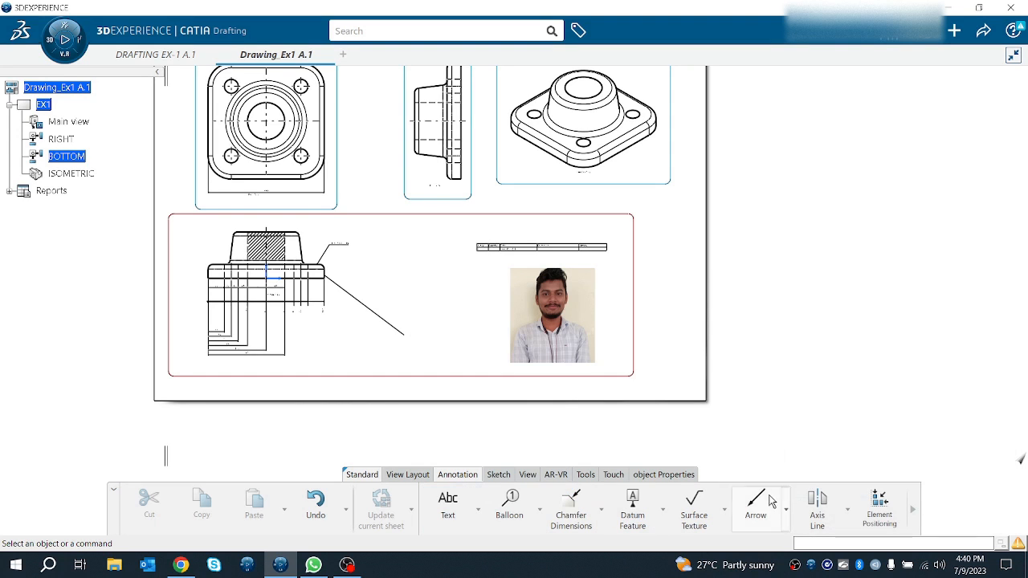
pyautogui.click(847, 509)
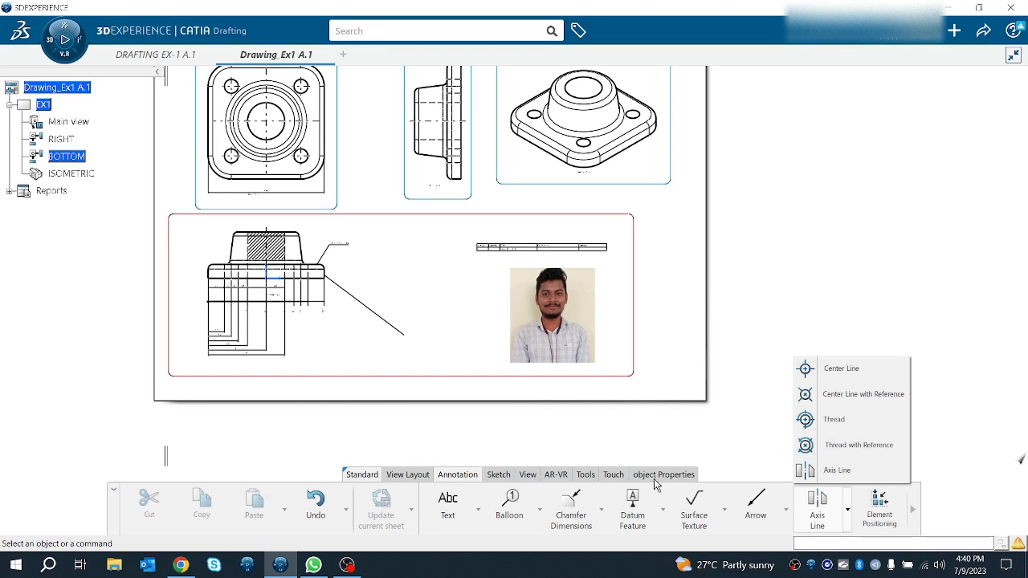
pyautogui.click(735, 434)
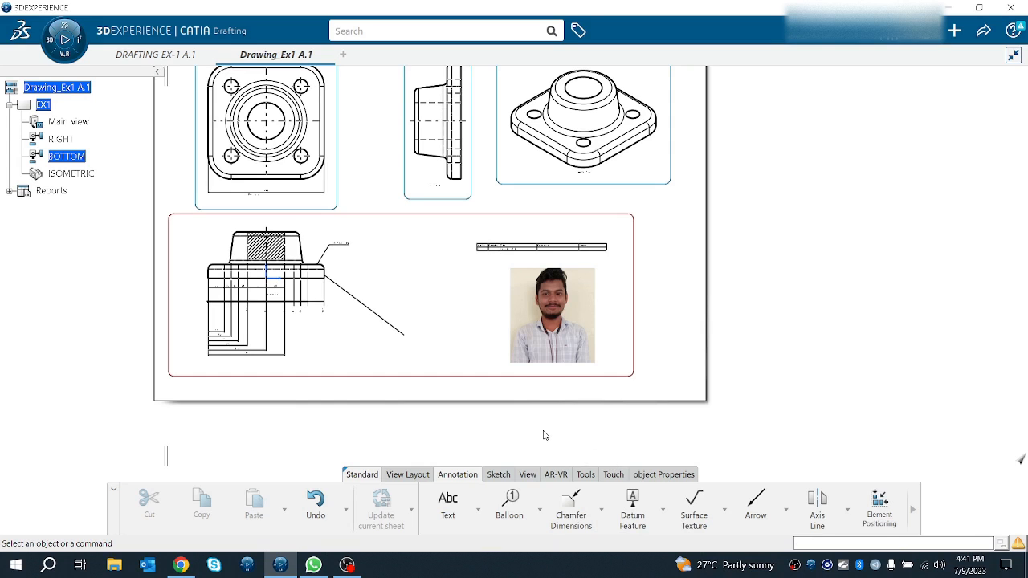
pyautogui.keyDown('ctrl'); pyautogui.moveTo(505, 396); pyautogui.dragTo(504, 418, button='middle'); pyautogui.keyUp('ctrl')
pyautogui.moveTo(502, 359); pyautogui.dragTo(515, 440, button='middle')
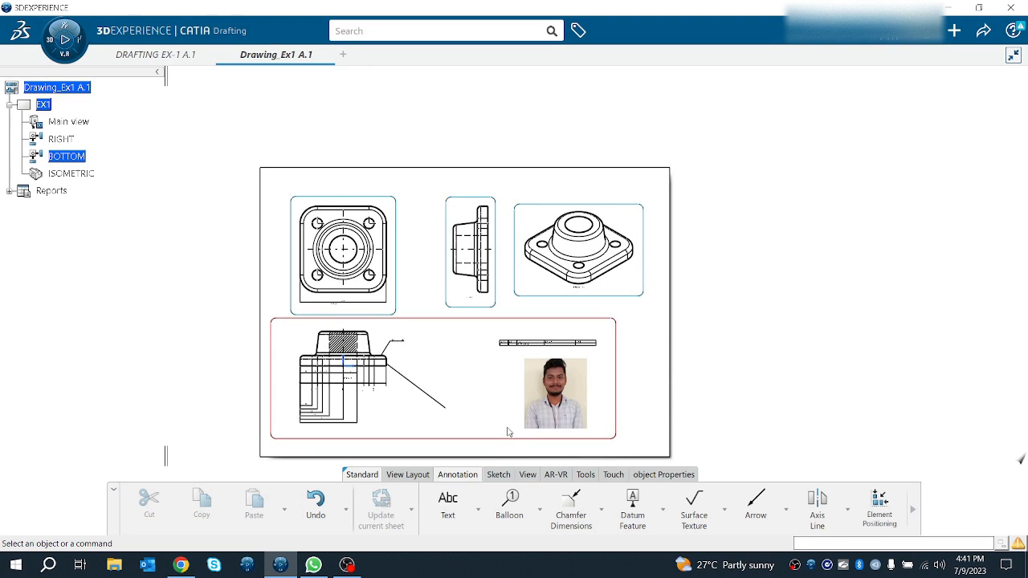